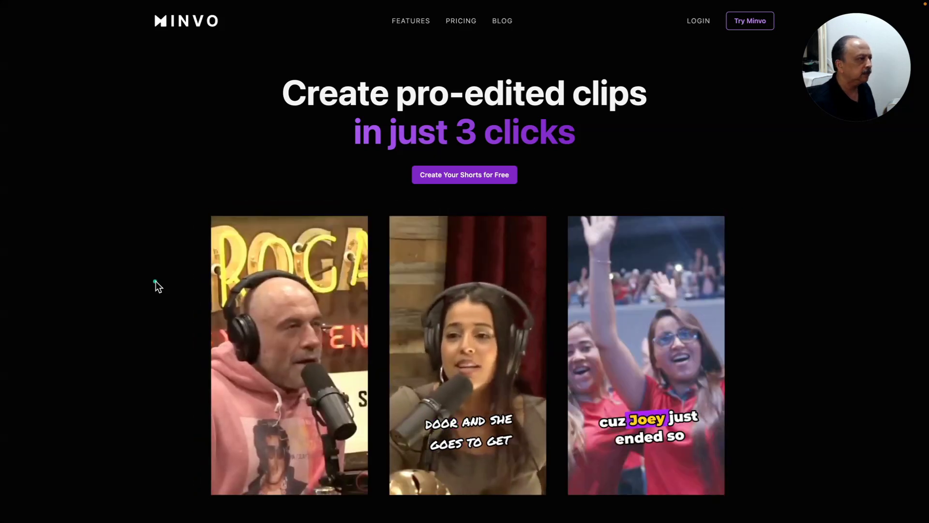
Examine the Minvo home page's feature sections, from social posting and easy editing to transcript-based editing and the footer
scroll(155, 281, "down", 1)
scroll(155, 281, "down", 2)
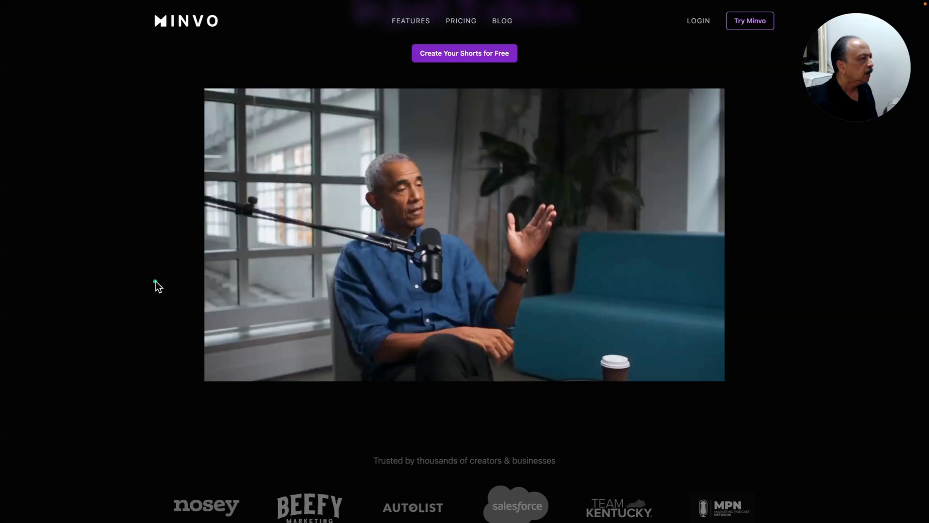
scroll(156, 281, "down", 4)
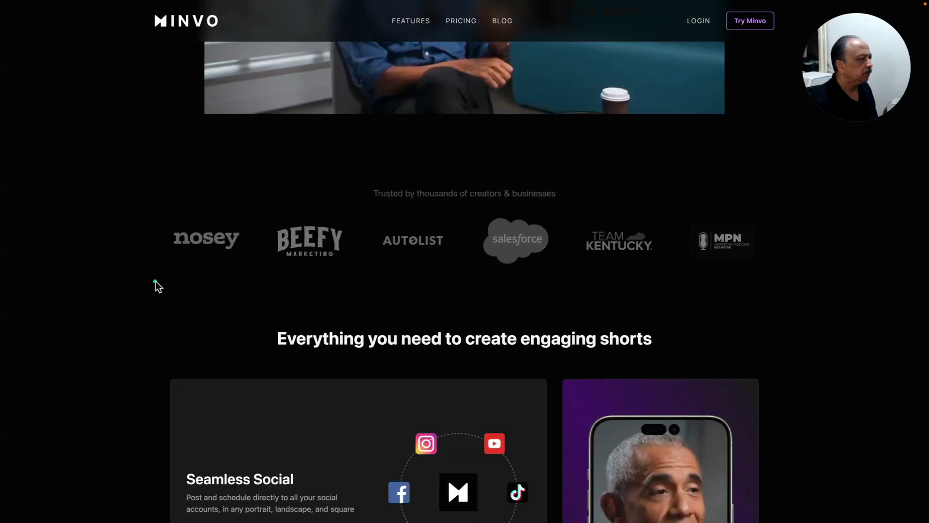
scroll(155, 281, "down", 3)
scroll(155, 282, "down", 1)
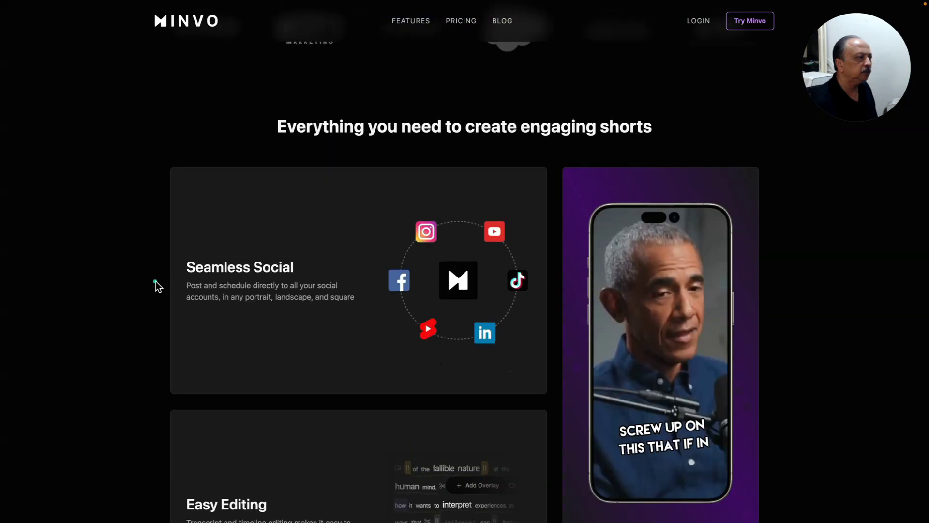
scroll(156, 281, "down", 1)
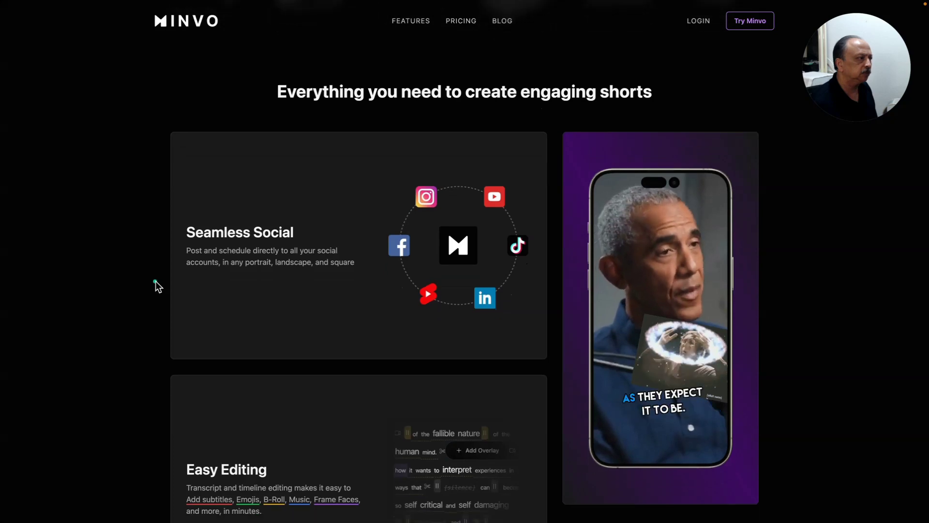
scroll(155, 282, "down", 1)
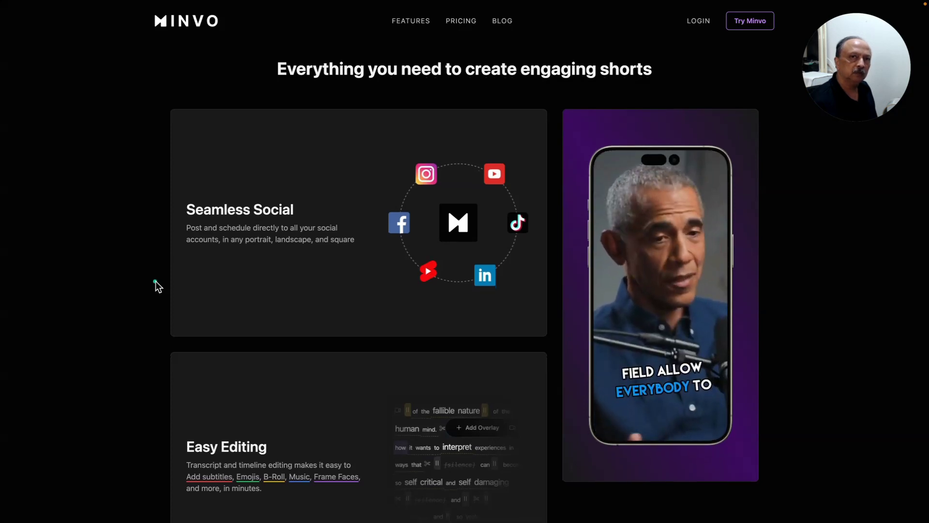
scroll(156, 281, "down", 1)
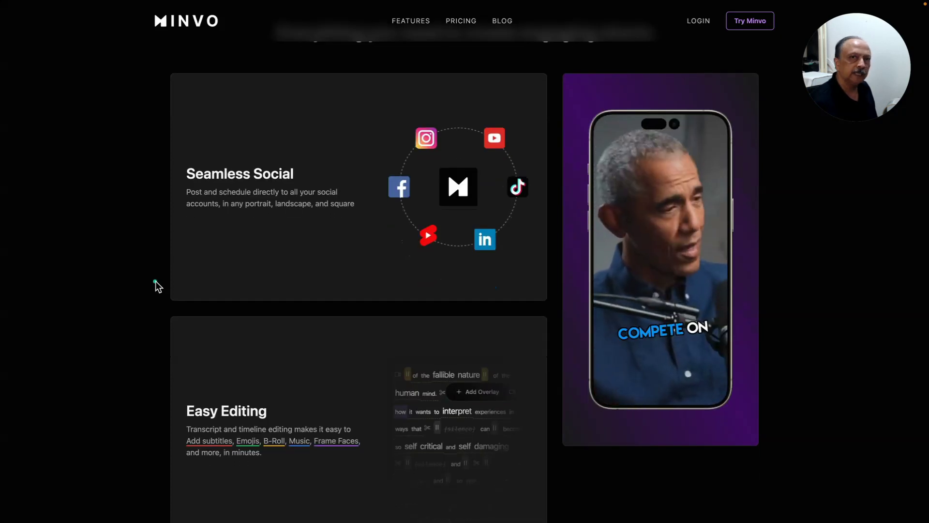
scroll(155, 282, "down", 5)
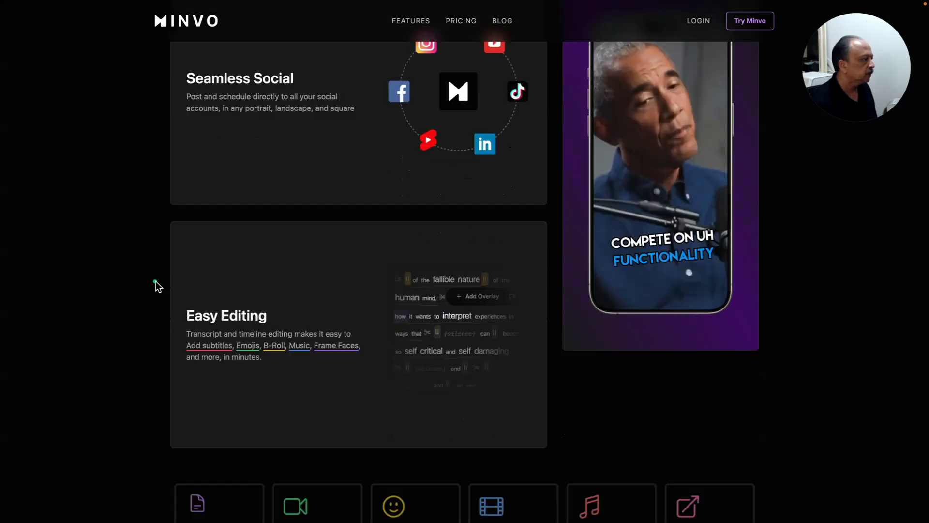
scroll(155, 282, "down", 3)
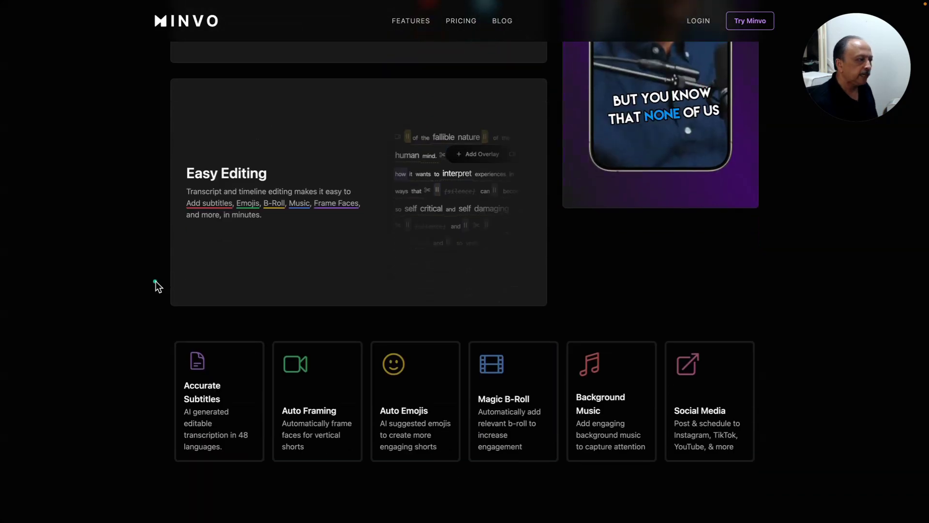
scroll(158, 279, "down", 4)
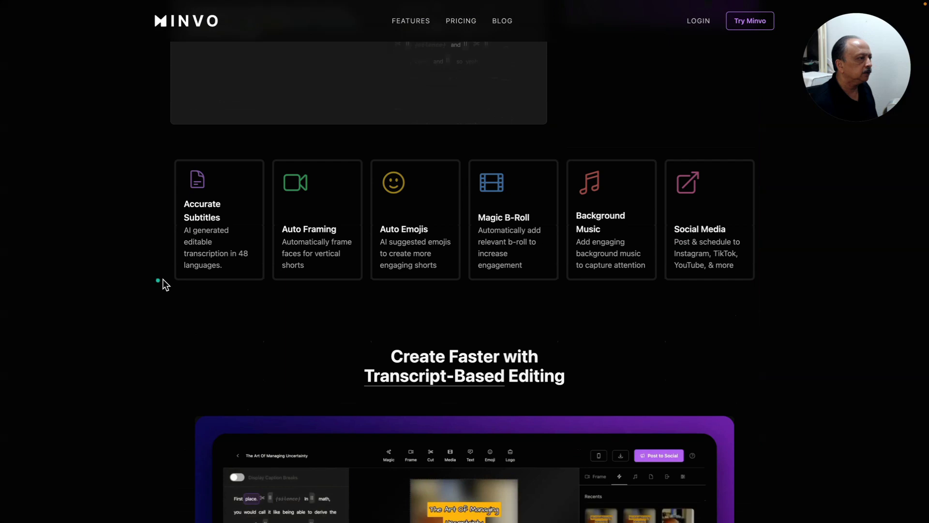
scroll(167, 278, "down", 1)
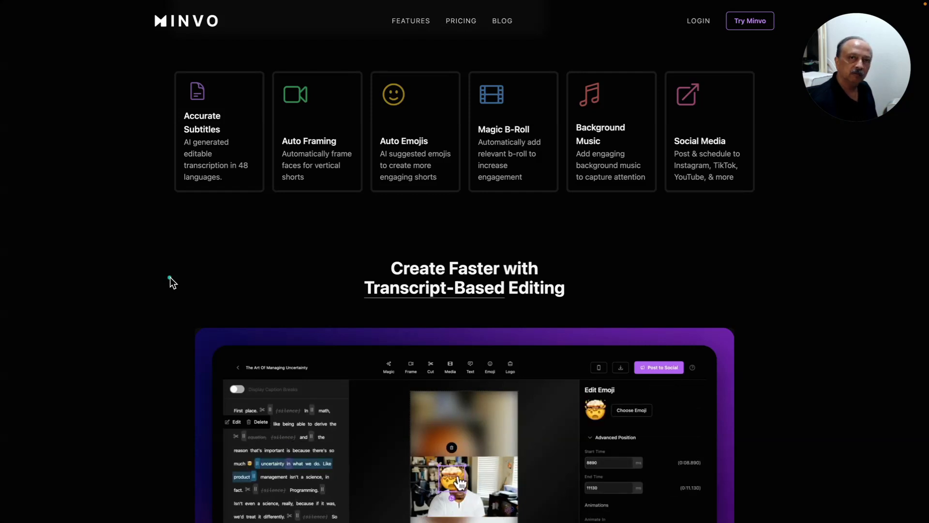
scroll(167, 283, "down", 2)
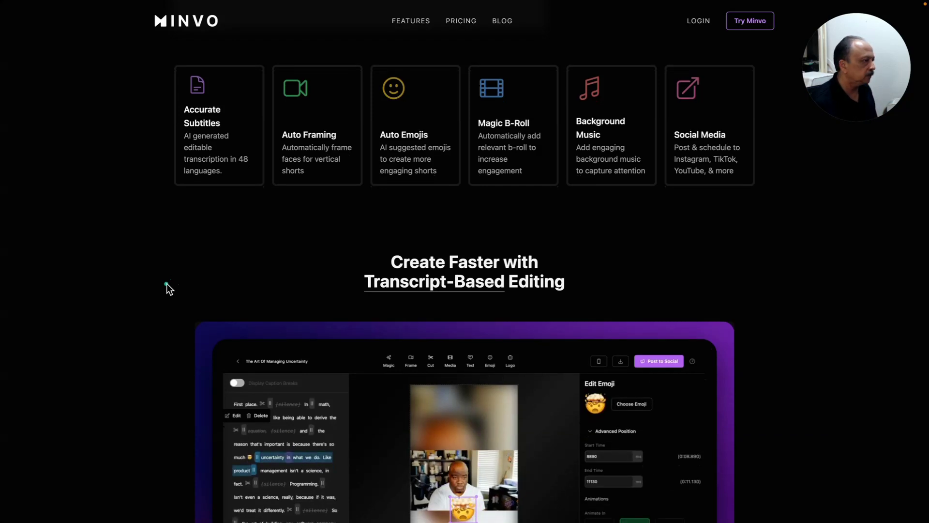
scroll(166, 285, "down", 4)
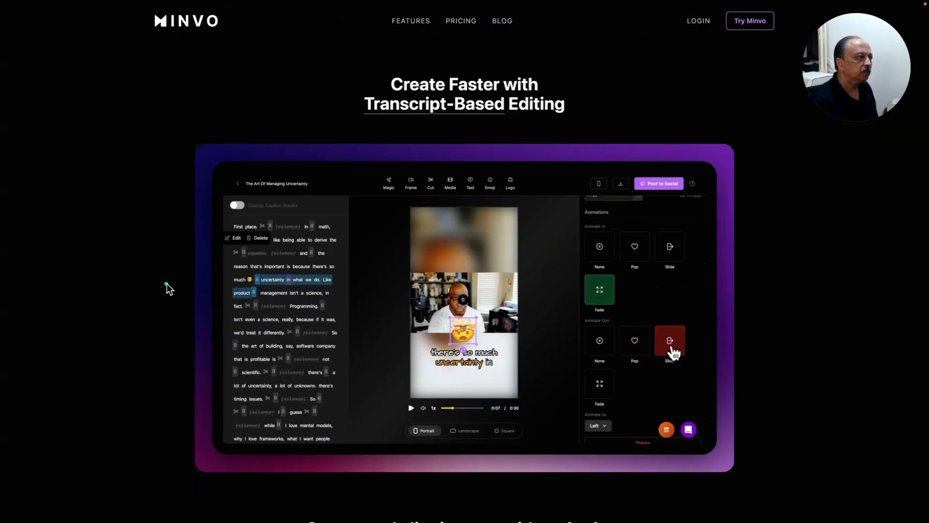
scroll(167, 283, "down", 2)
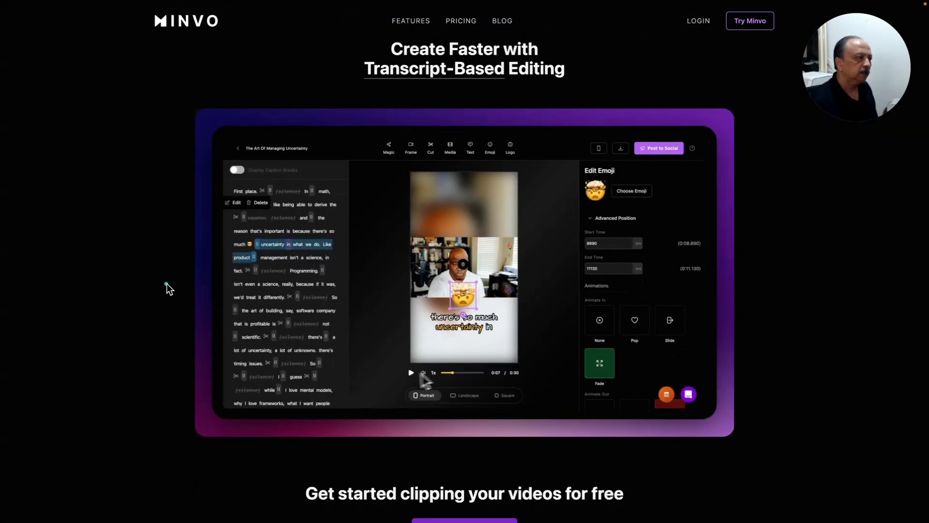
scroll(167, 284, "down", 2)
scroll(166, 284, "down", 4)
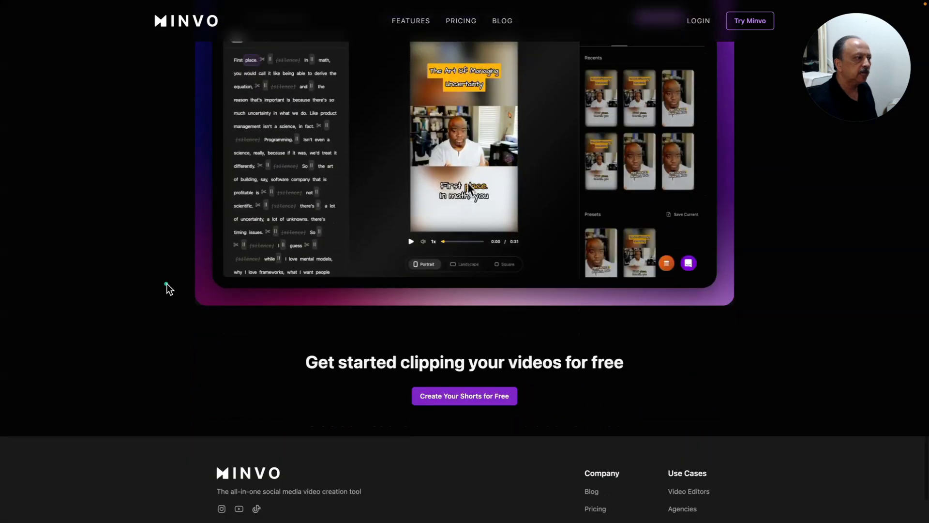
scroll(167, 283, "down", 1)
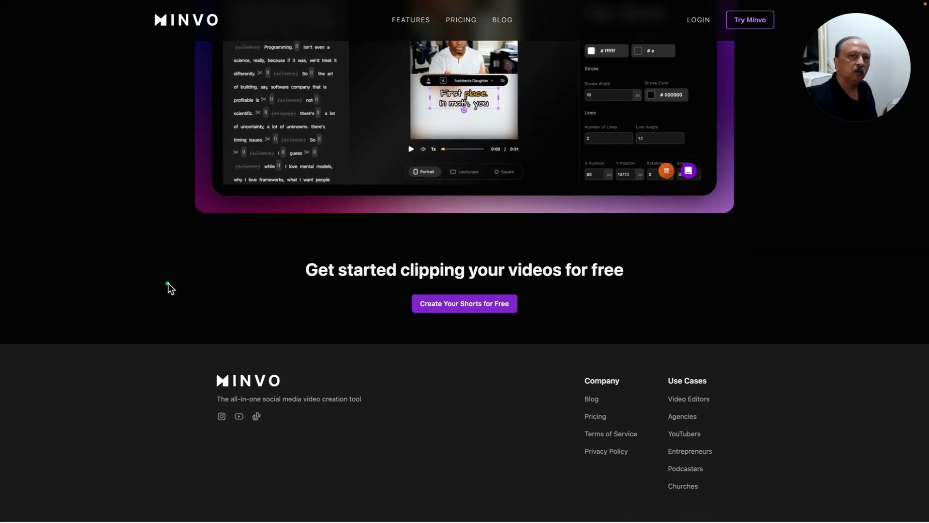
Open the pricing page and compare the subscription plans, including the annual billing option
scroll(168, 283, "up", 5)
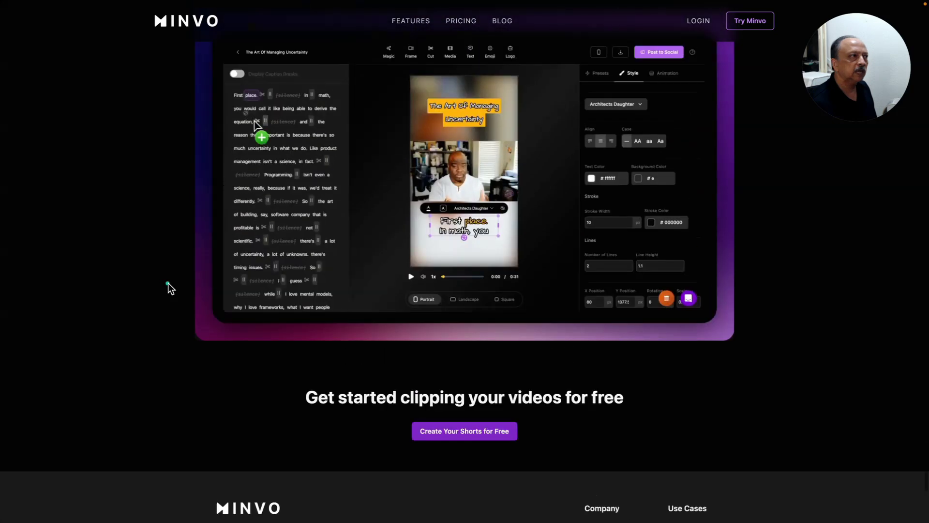
scroll(168, 282, "up", 9)
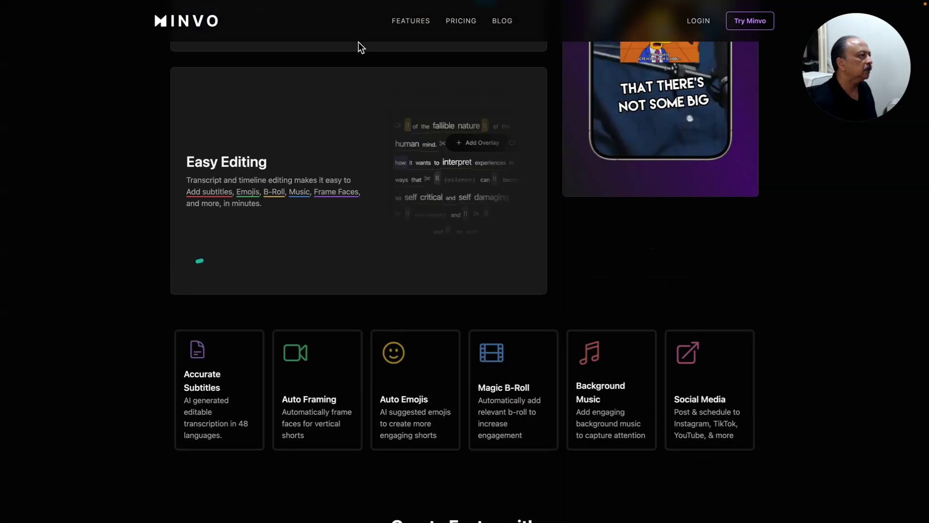
left_click(461, 21)
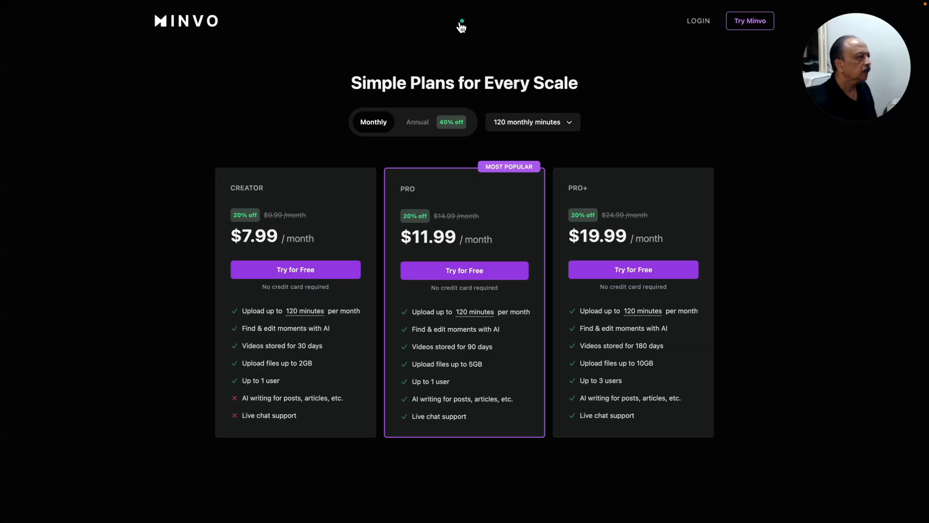
left_click(193, 118)
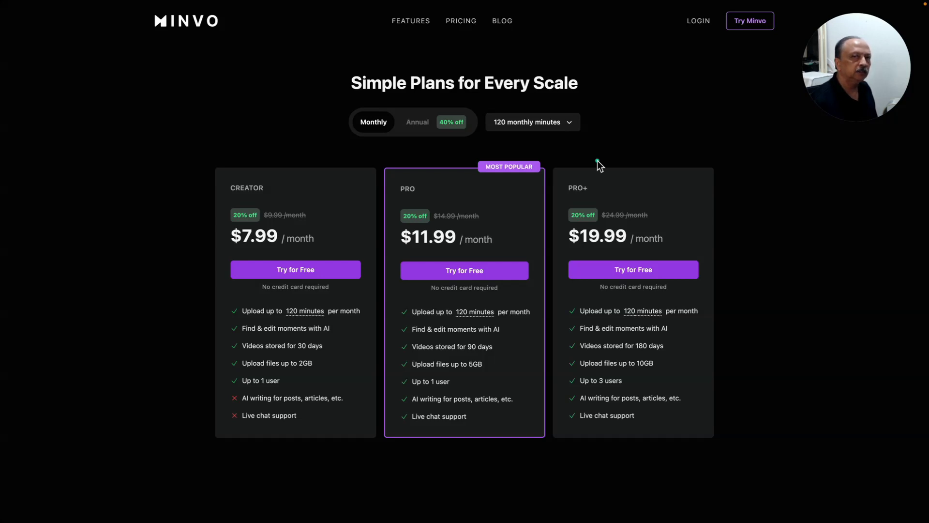
left_click(419, 128)
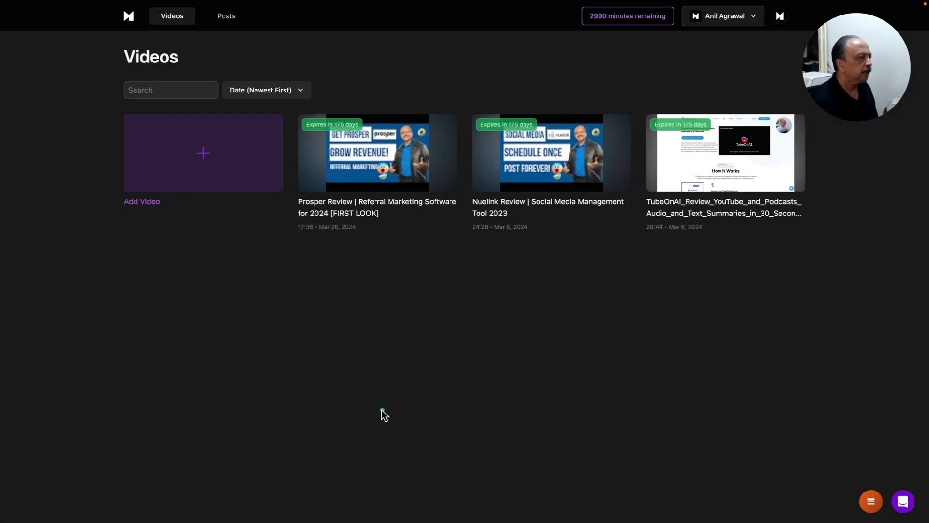
Check the brands available in the brand switcher and the options in the account menu
left_click(698, 240)
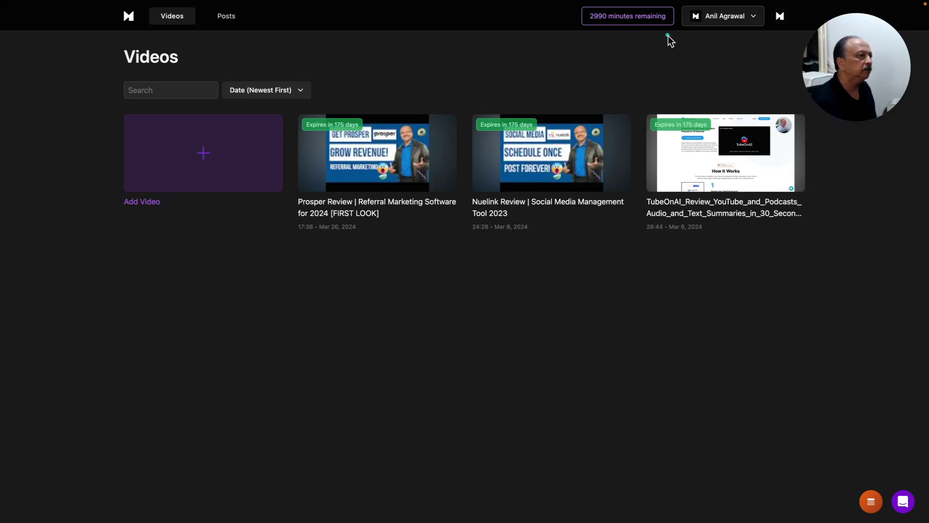
left_click(748, 19)
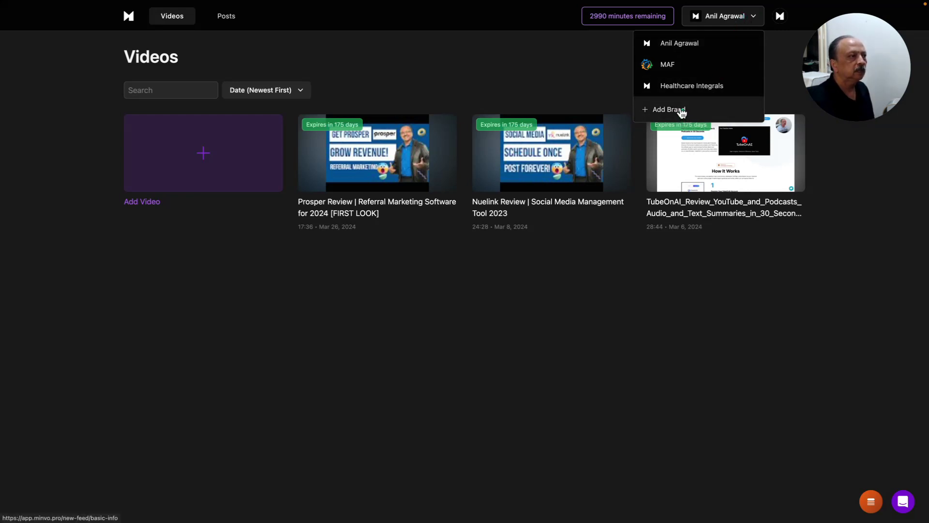
left_click(588, 47)
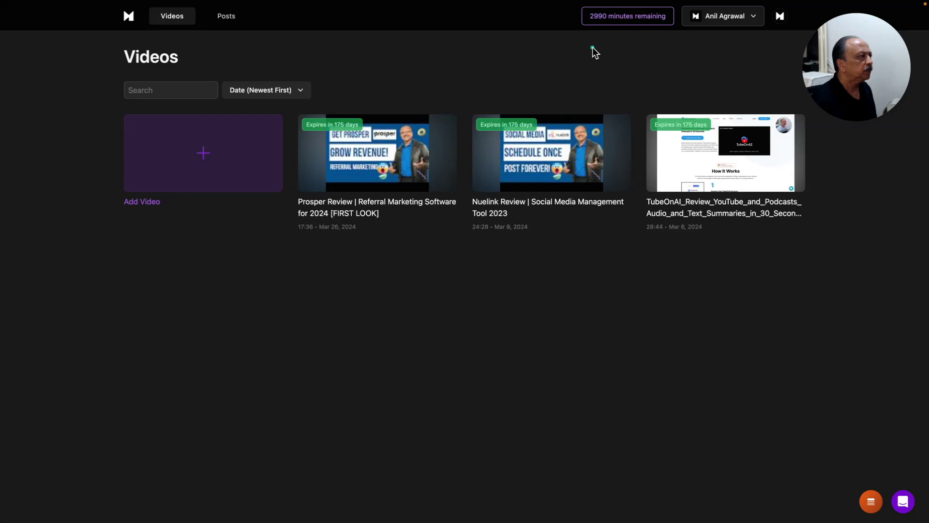
left_click(780, 20)
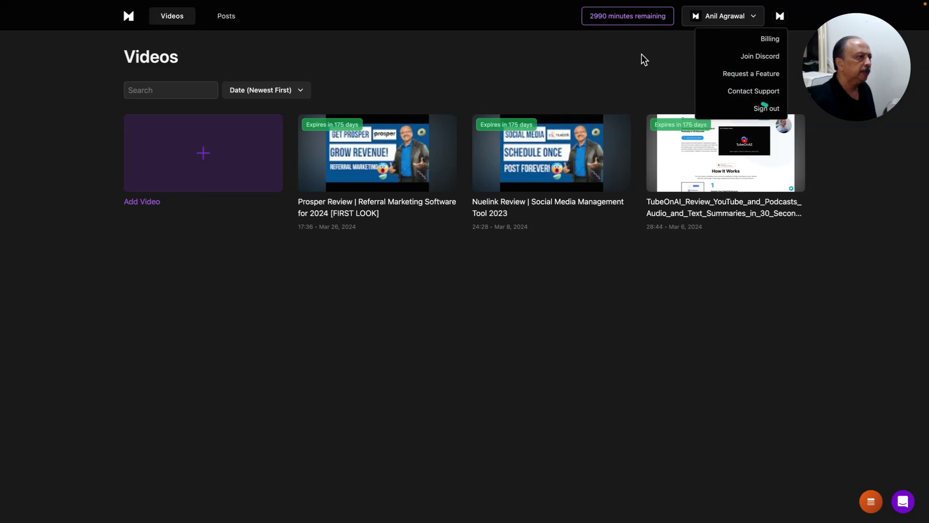
left_click(618, 42)
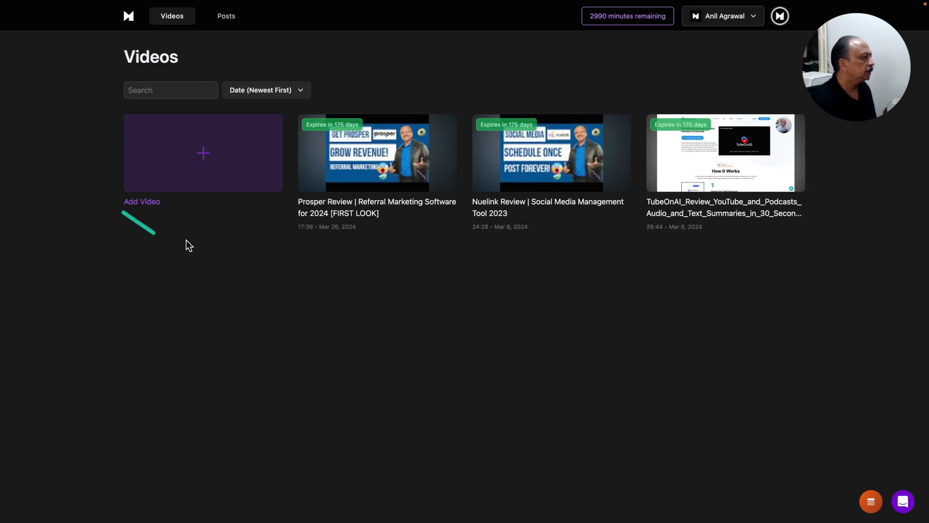
Search the video library for "prosper" and clear the search
left_click(170, 90)
type("prosper")
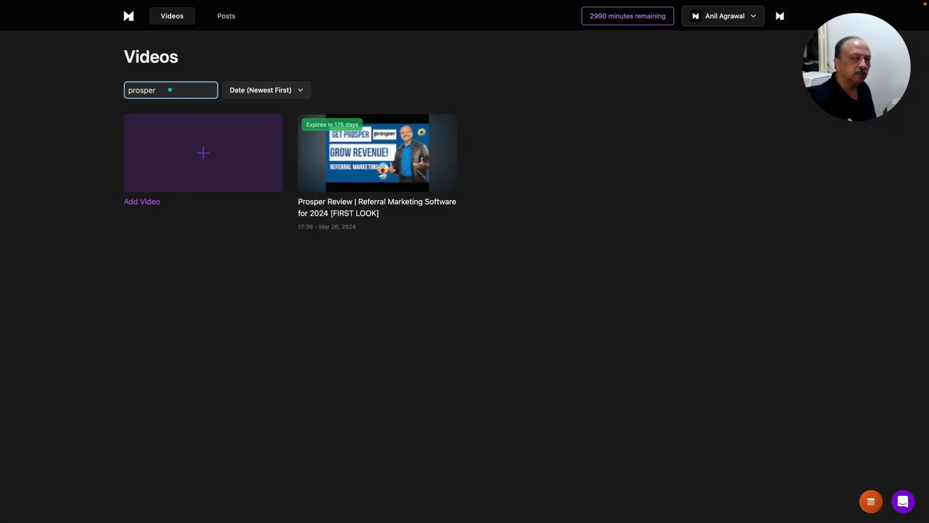
left_click_drag(160, 90, 121, 92)
key("BackSpace")
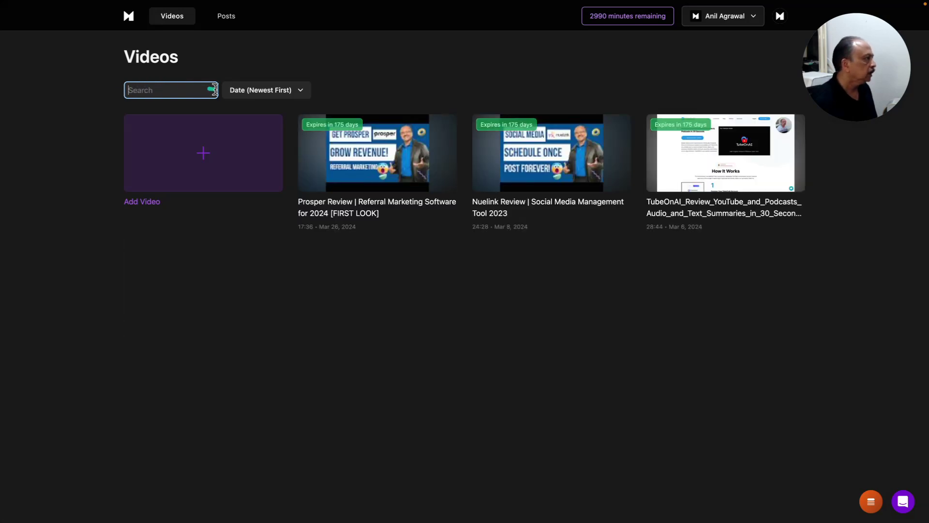
Review the sort orders available for the video list
left_click(283, 90)
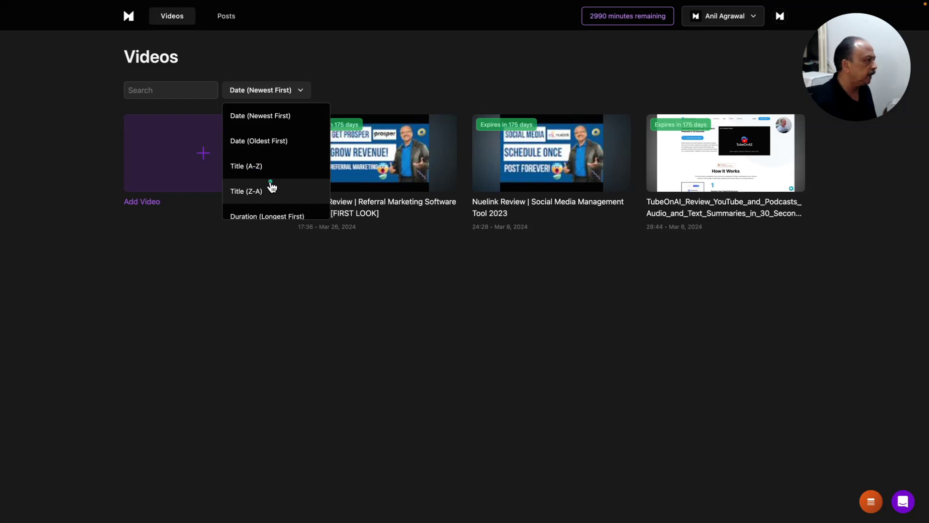
scroll(271, 187, "down", 1)
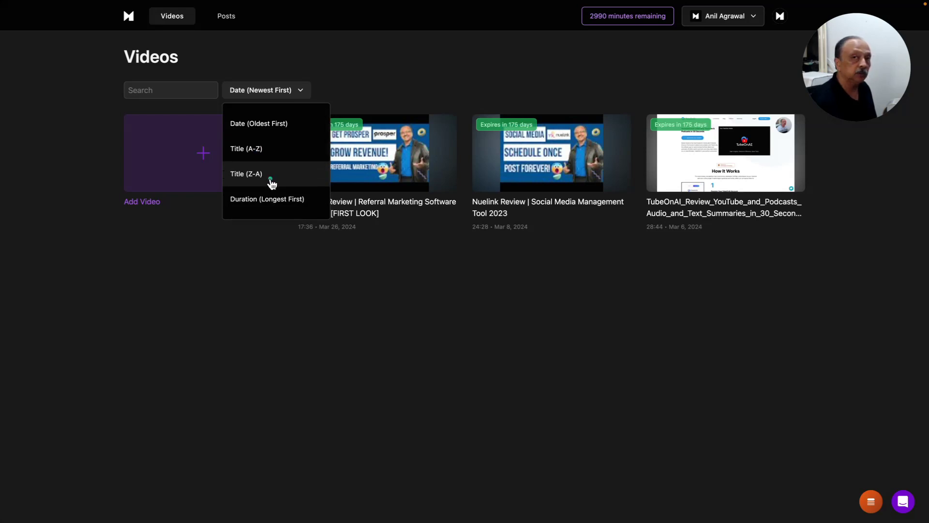
left_click(60, 107)
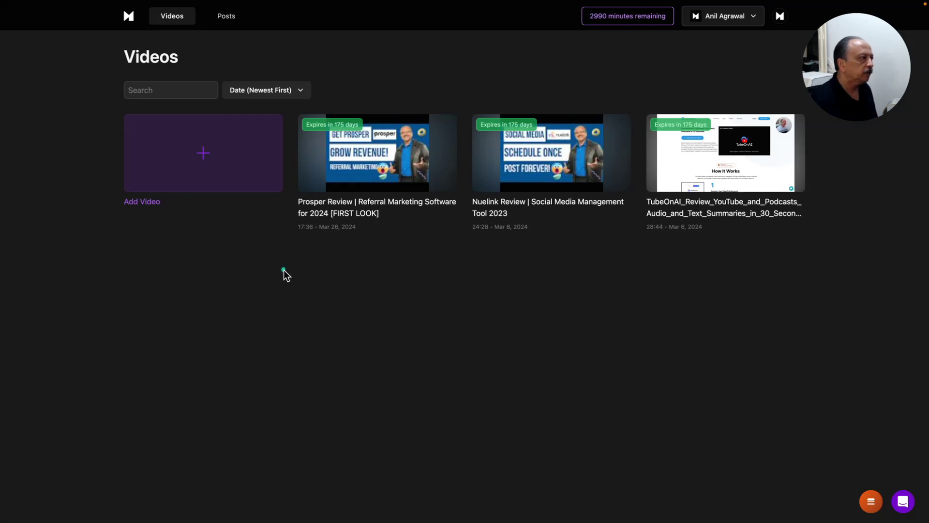
mouse_move(336, 207)
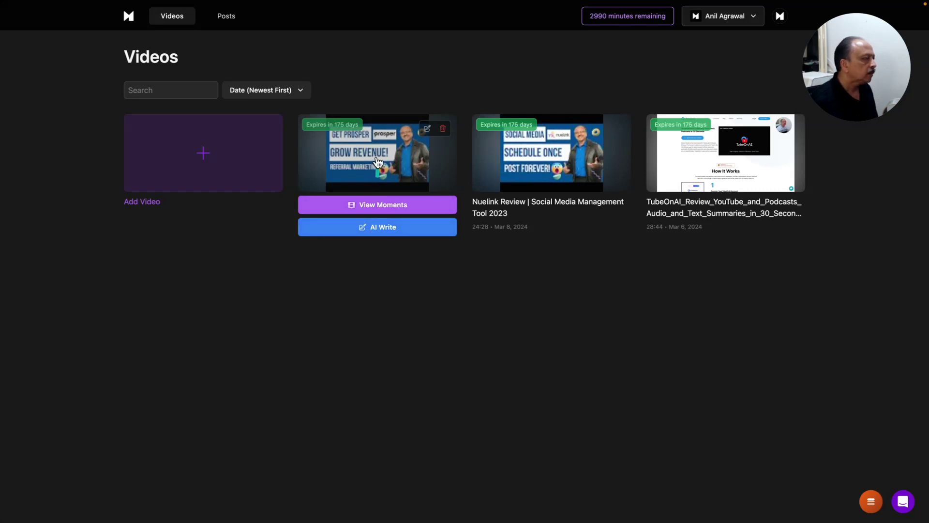
left_click(204, 155)
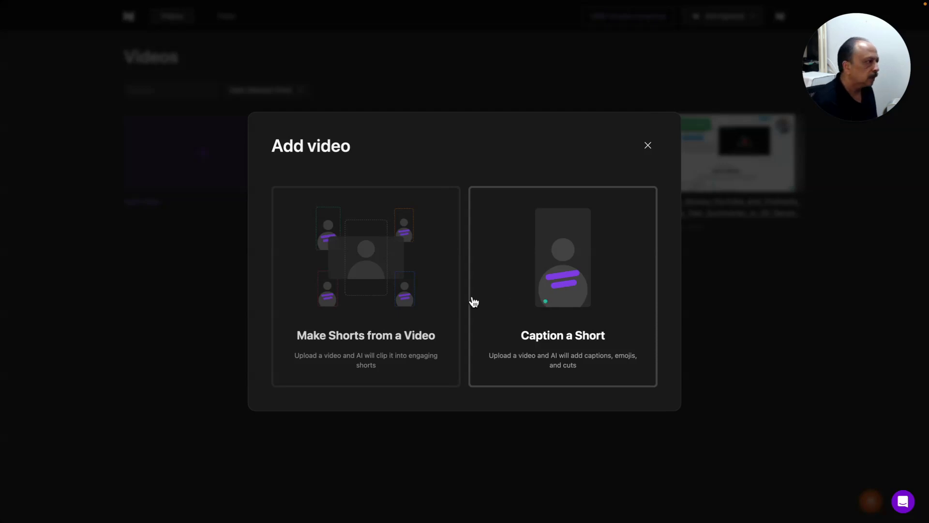
left_click(365, 287)
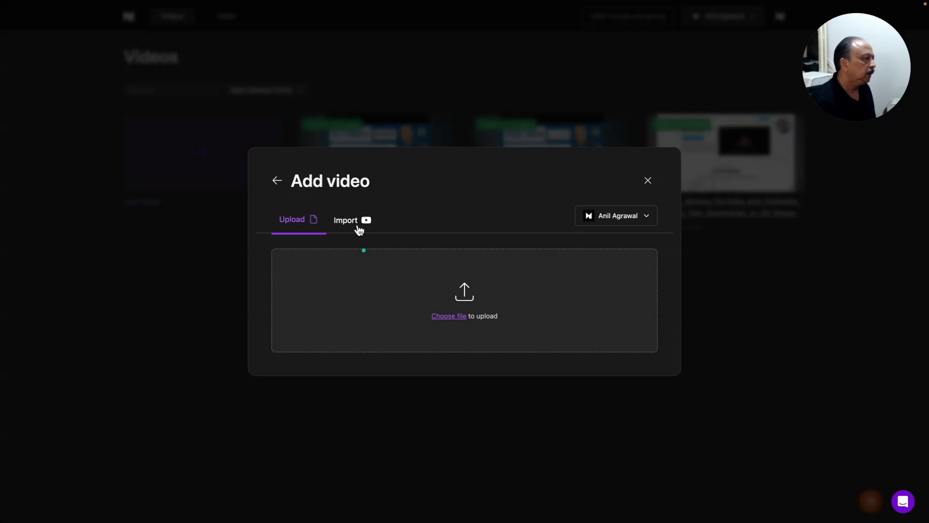
left_click(354, 222)
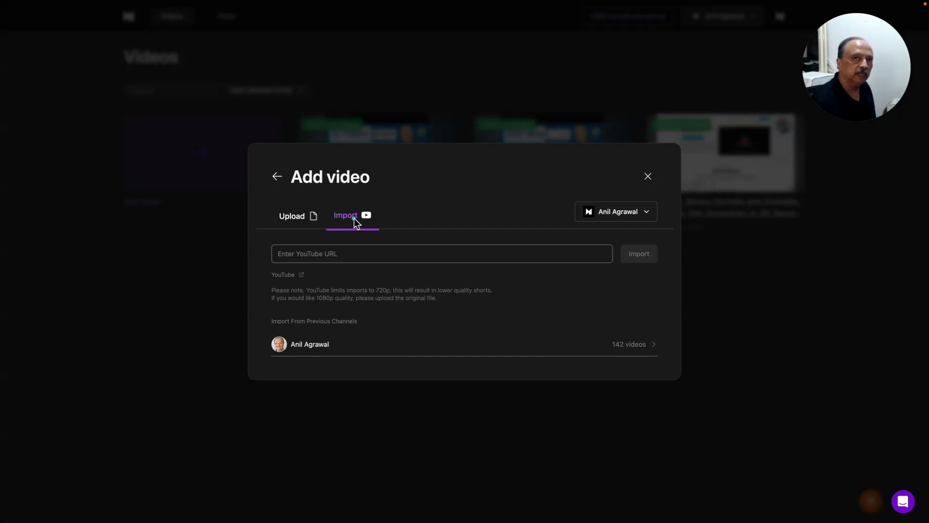
left_click(344, 254)
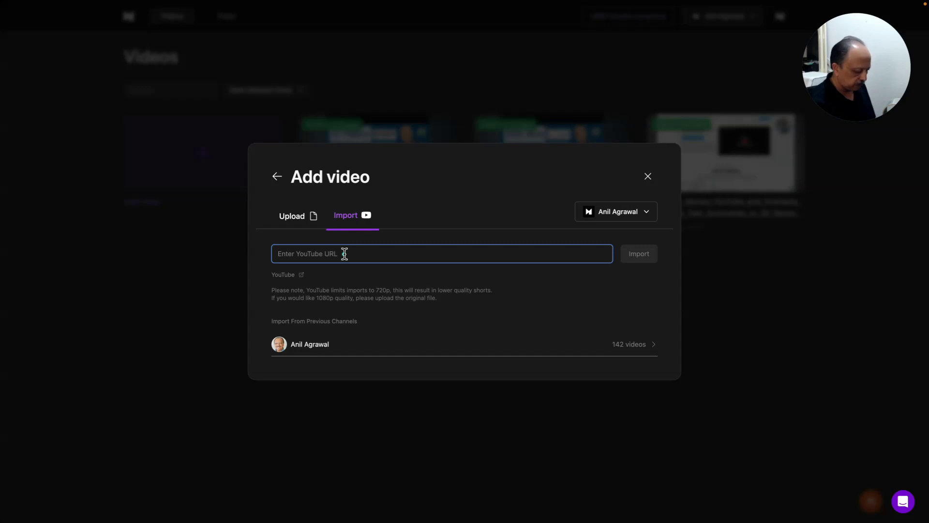
type("https://www.youtube.com/watch?v=fMs1m4SqiE8")
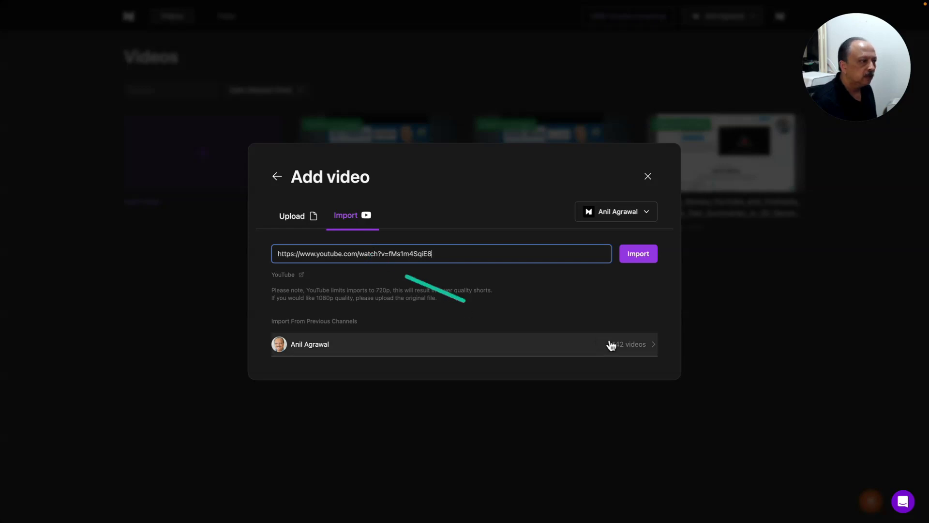
Search the previously imported channel's videos for "my" and return to the YouTube import form
left_click(629, 347)
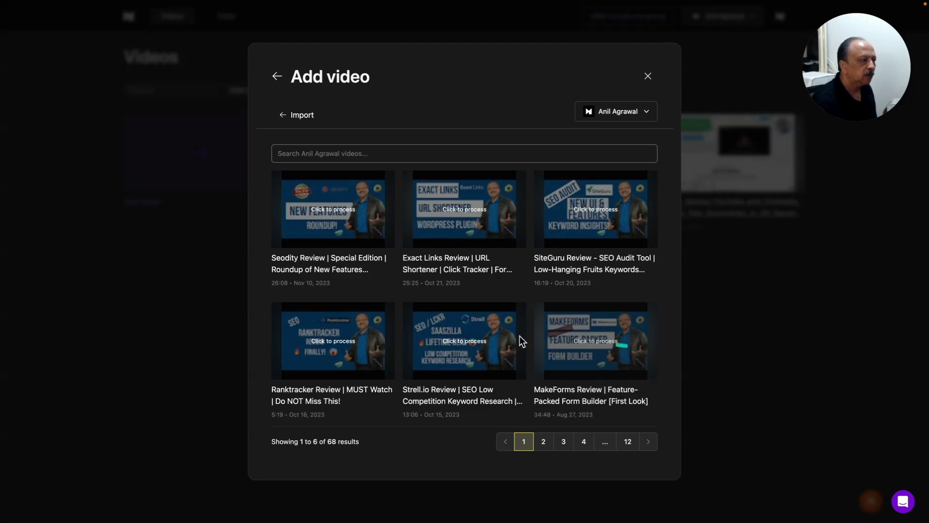
mouse_move(442, 327)
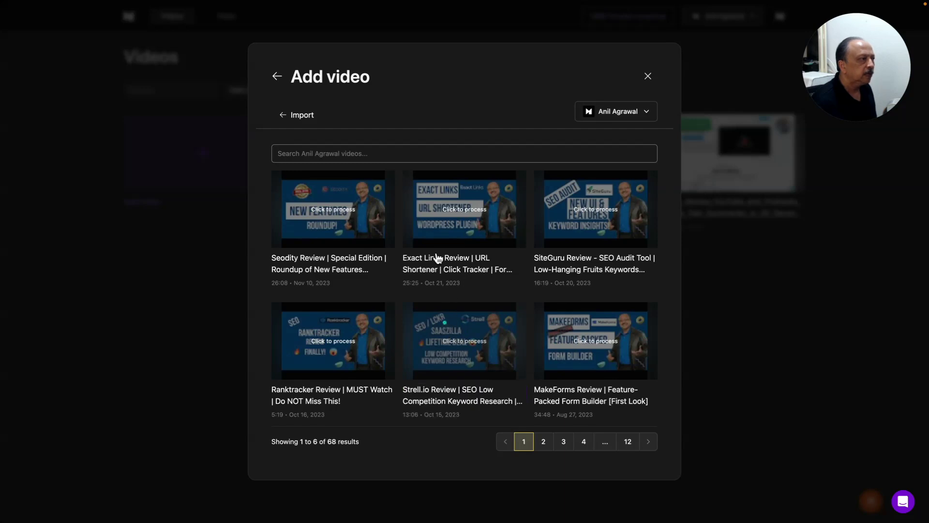
left_click(321, 150)
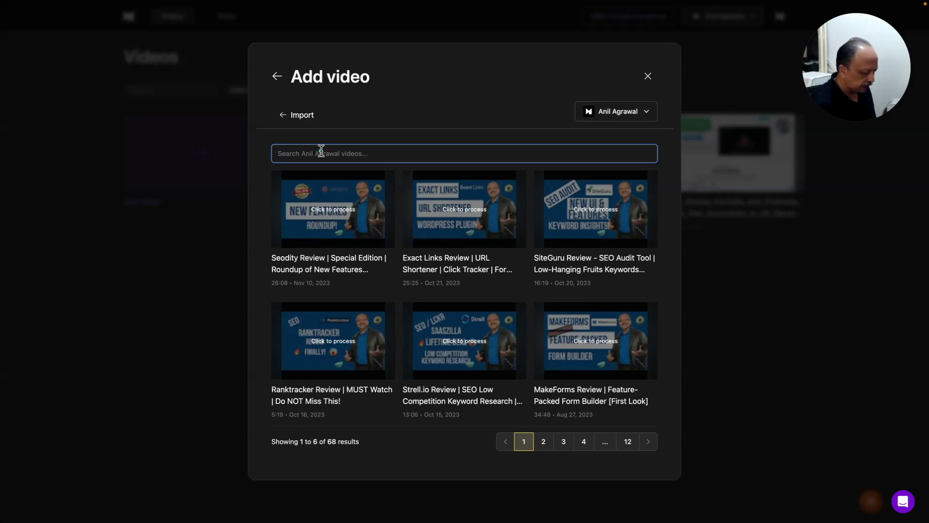
type("my")
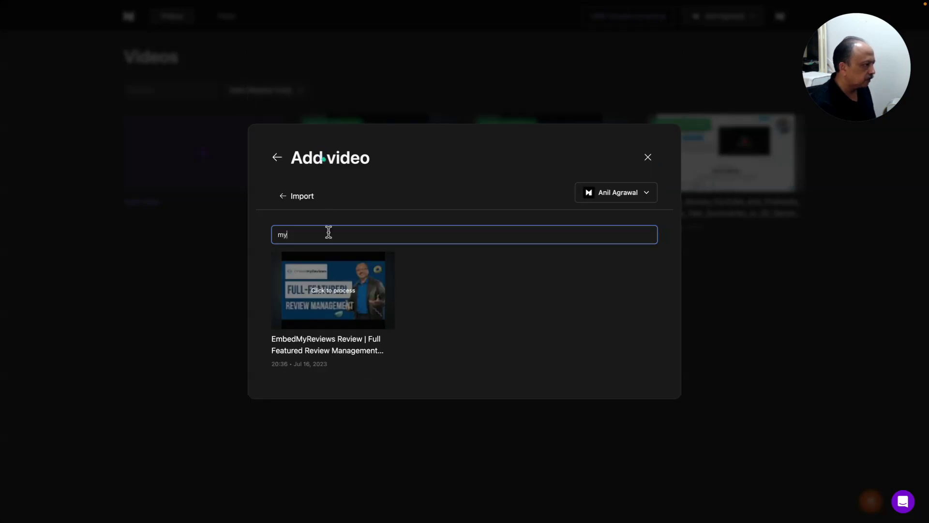
left_click(298, 235)
mouse_move(307, 332)
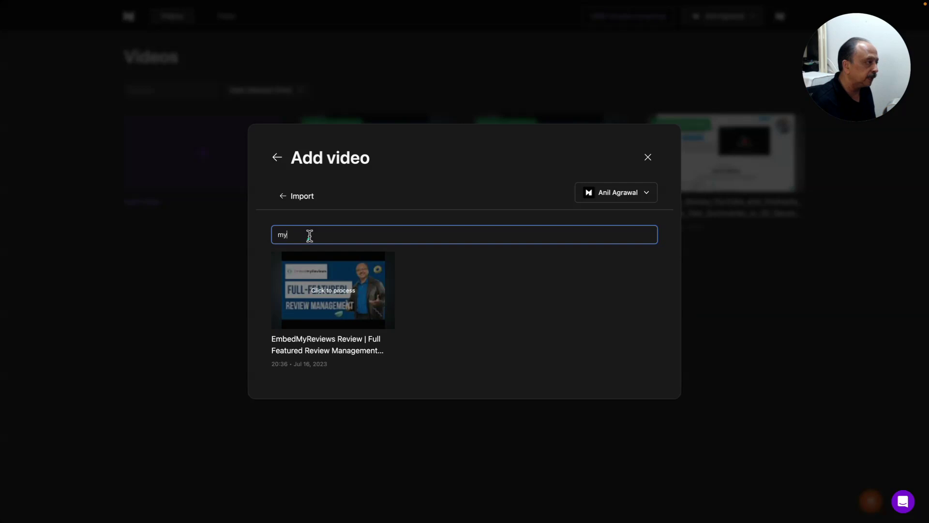
left_click(284, 196)
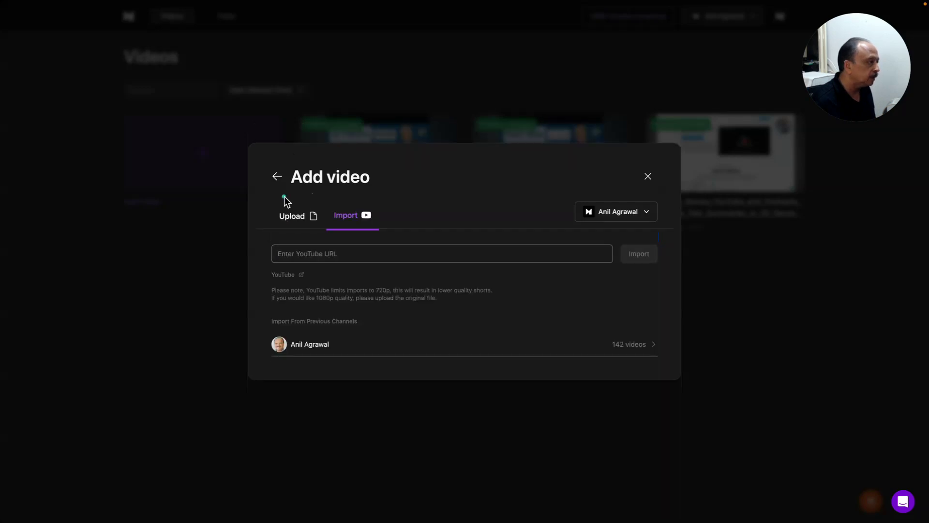
left_click(301, 255)
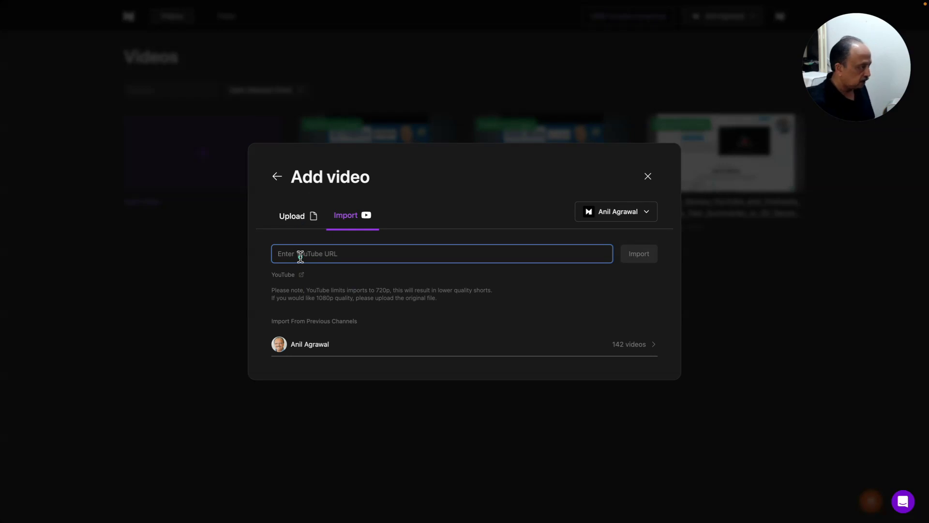
type("https://www.youtube.com/watch?v=fMs1m4SqiE8")
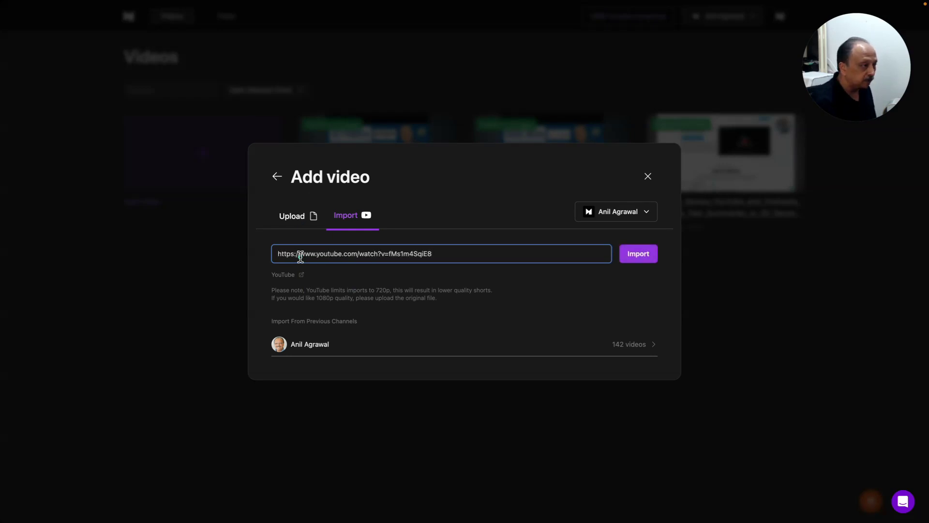
left_click(640, 256)
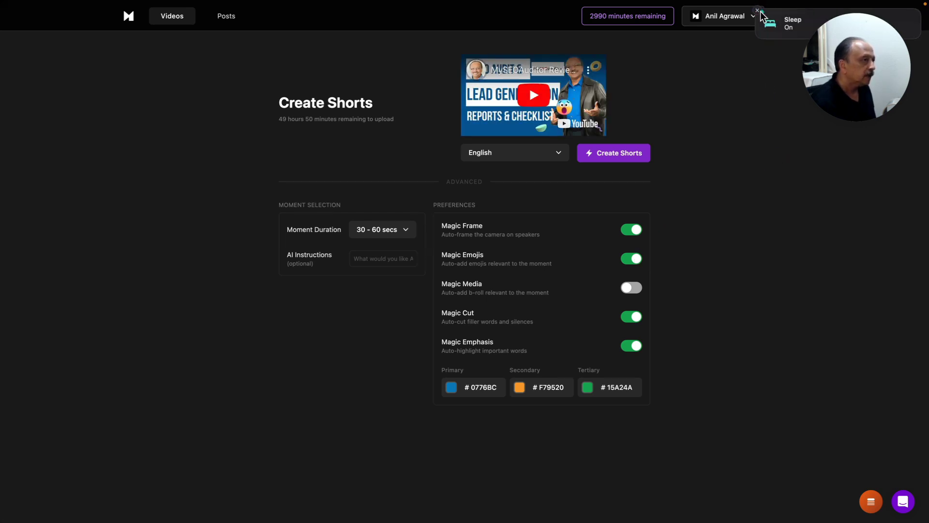
left_click(758, 10)
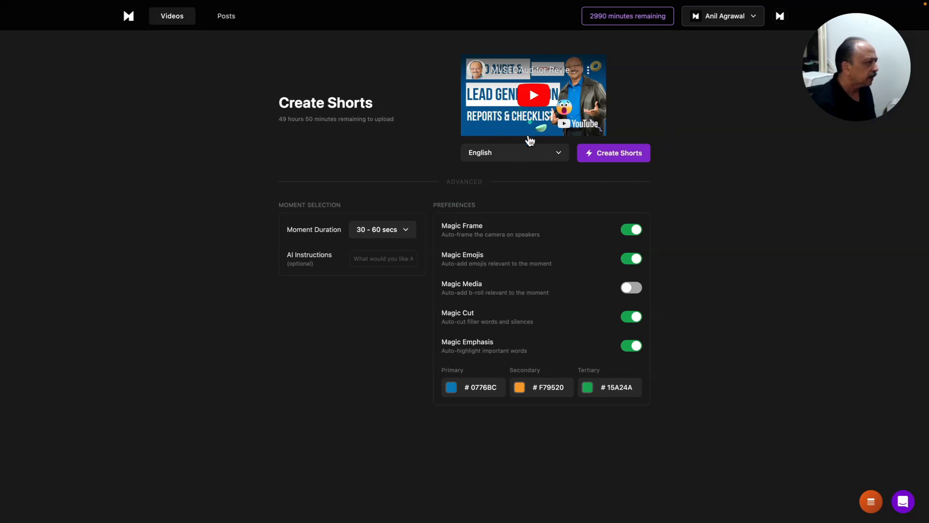
Review the languages available for the imported video, leaving the selection at English
left_click(557, 153)
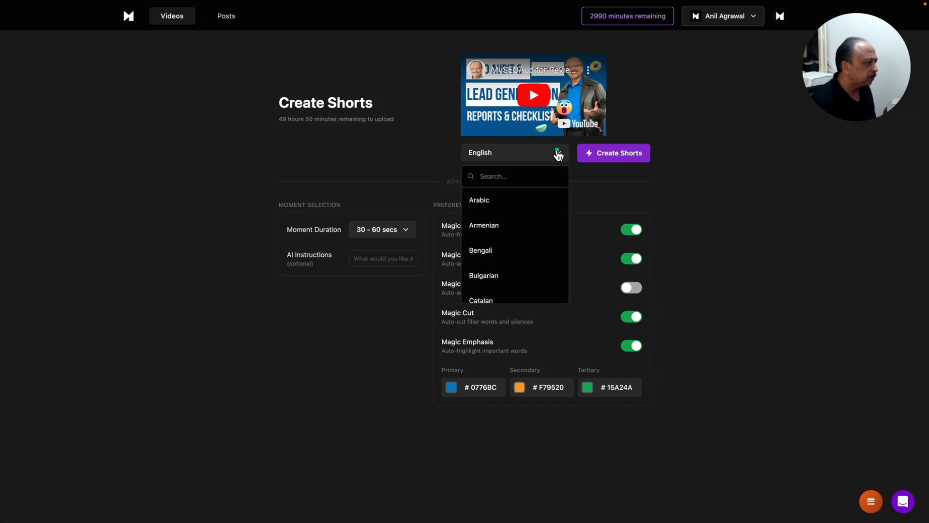
scroll(543, 209, "down", 3)
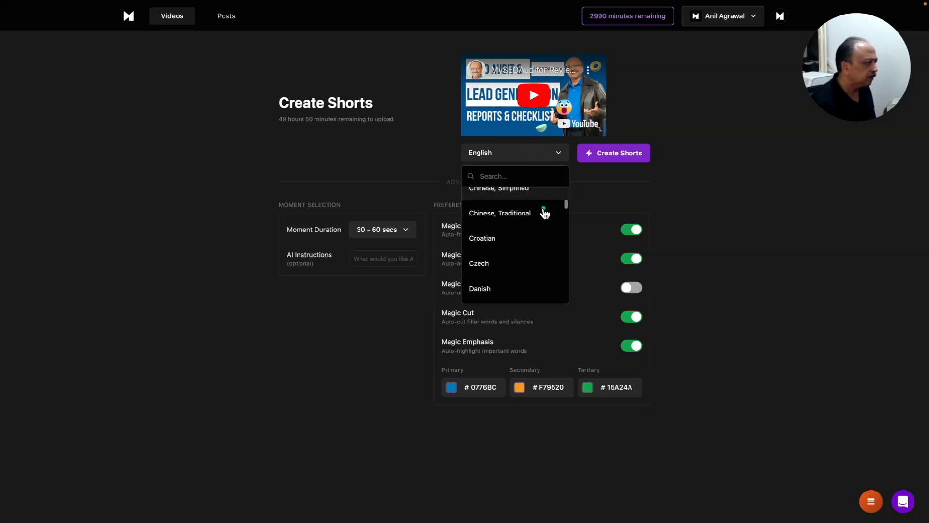
scroll(545, 210, "down", 3)
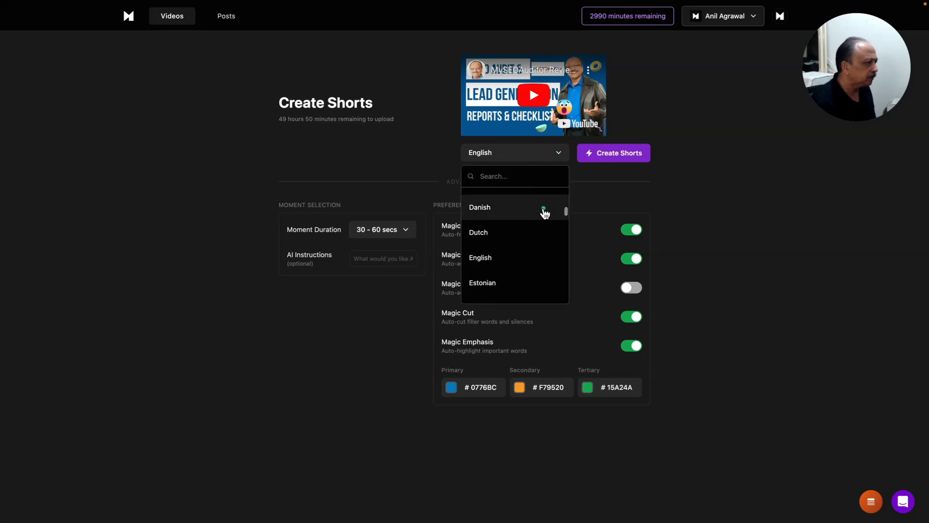
left_click(597, 172)
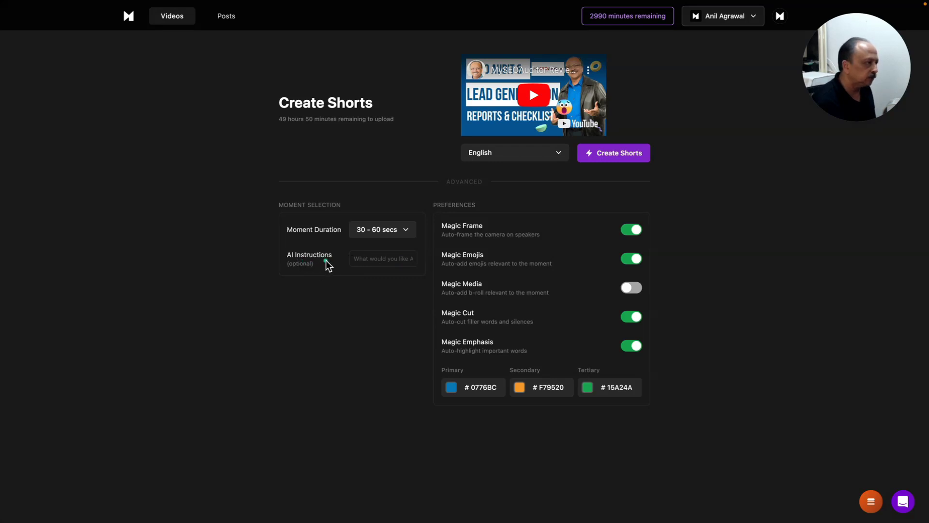
Check the moment duration choices and create the shorts with the duration kept at 30 - 60 secs
left_click(407, 231)
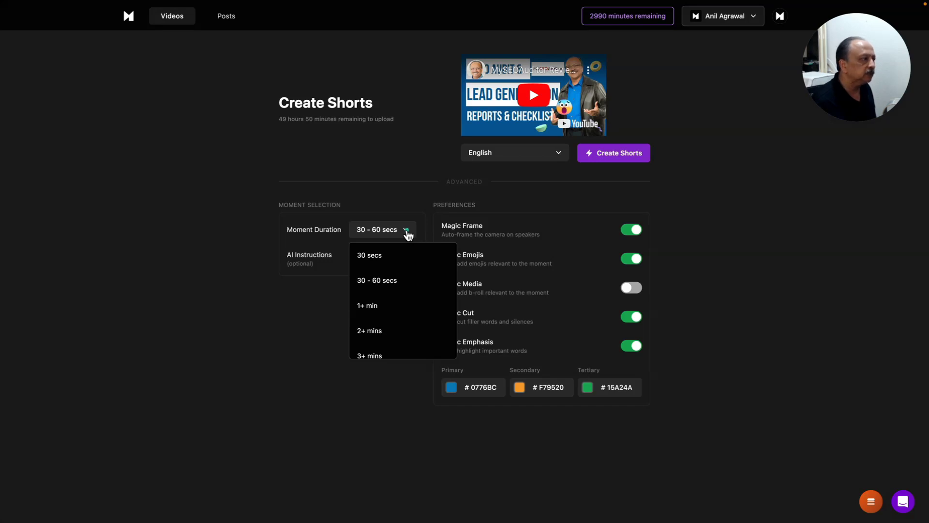
scroll(409, 305, "down", 1)
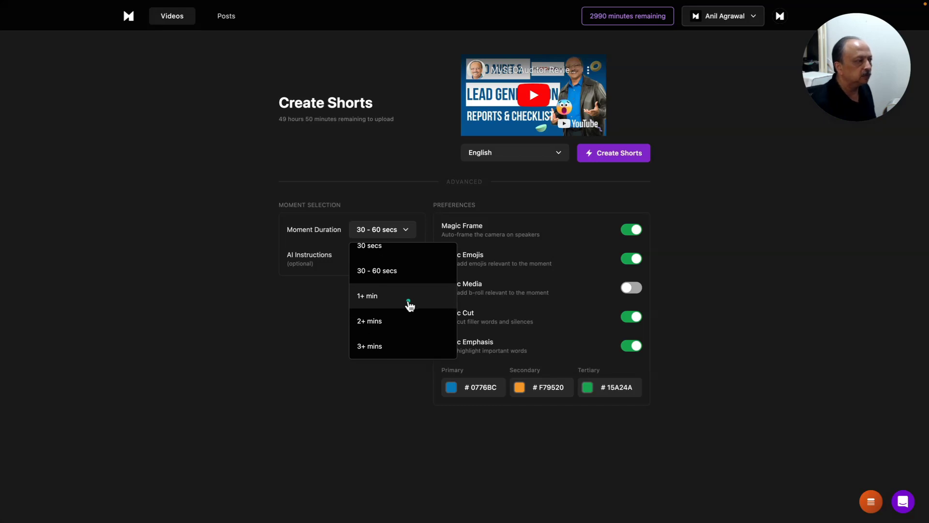
left_click(302, 295)
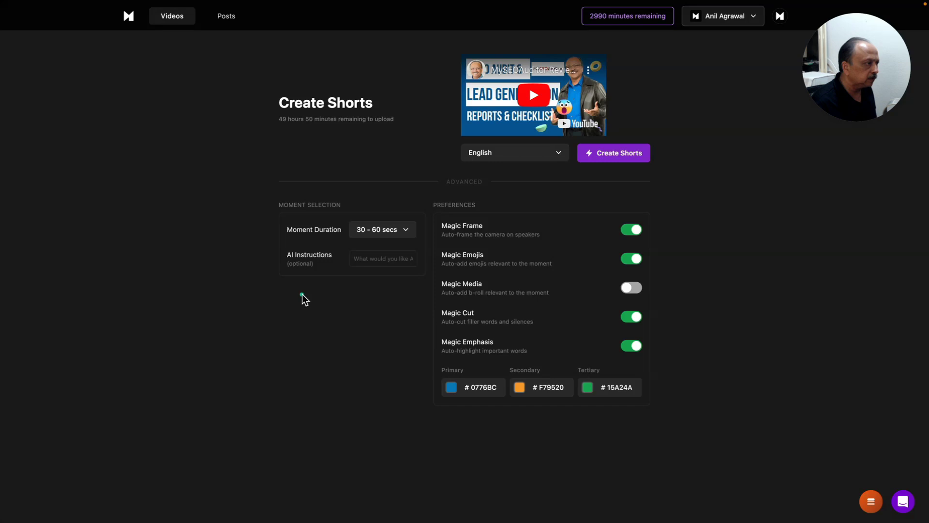
left_click(394, 235)
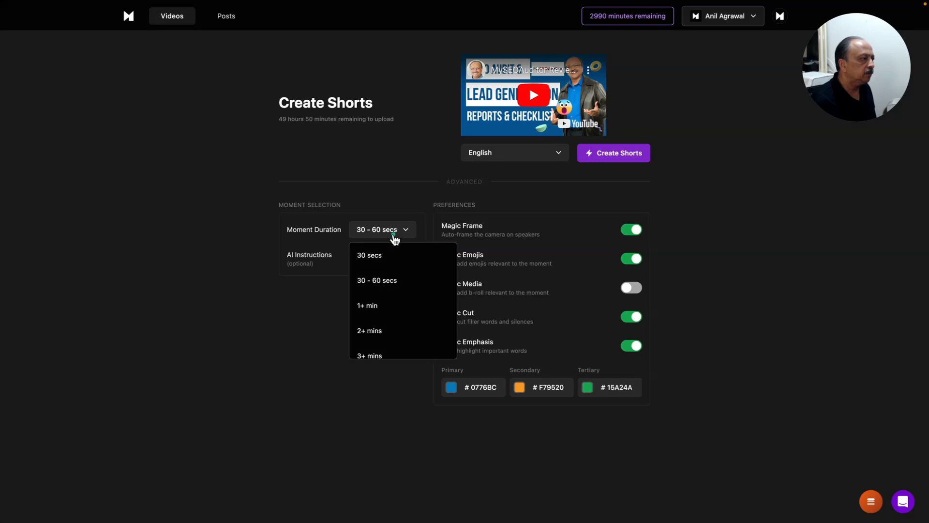
left_click(302, 323)
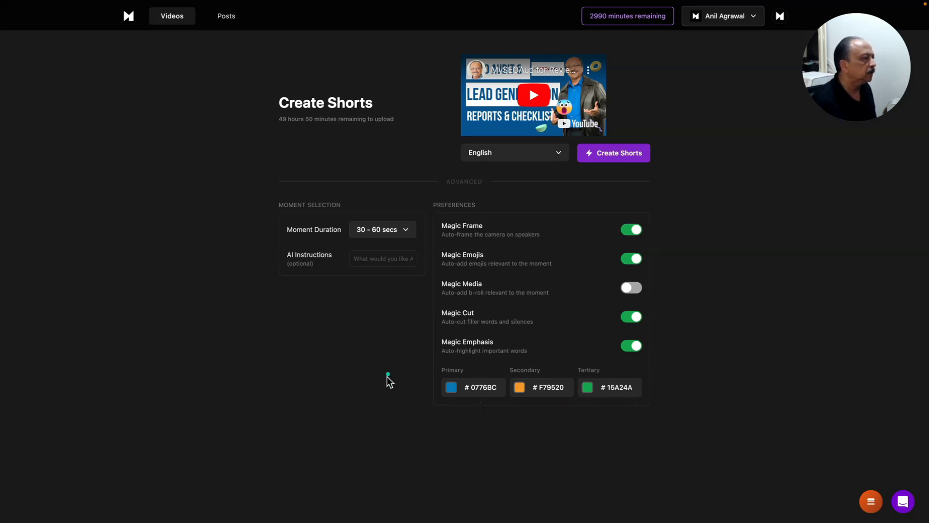
left_click(603, 154)
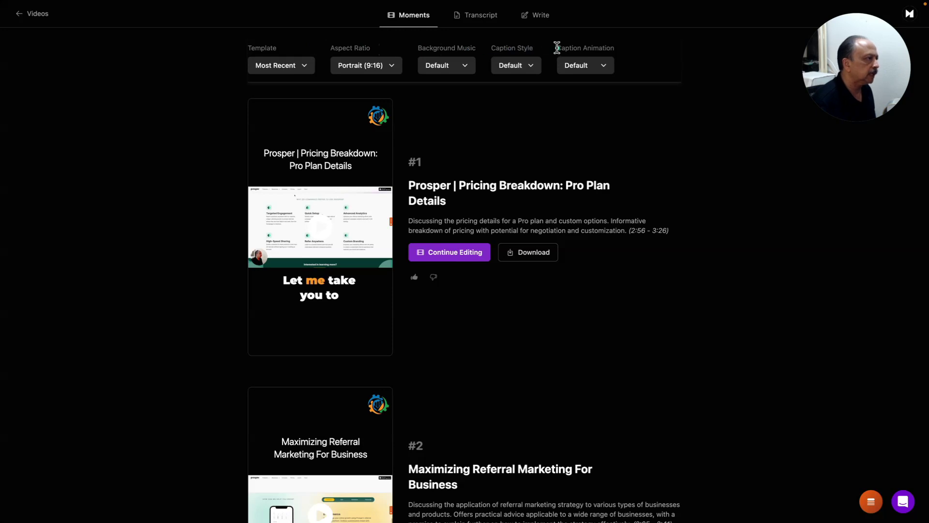
Review the template and aspect ratio options for the Prosper video's moments
left_click(306, 66)
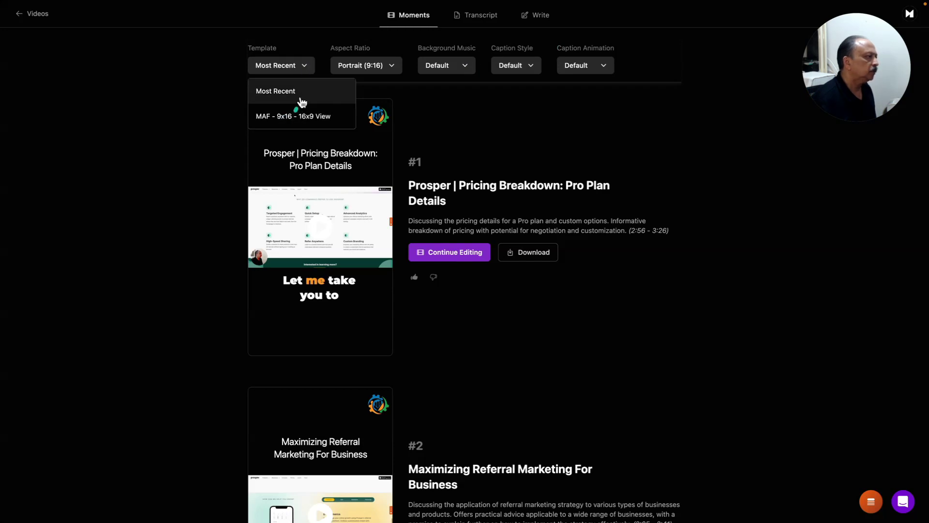
left_click(196, 86)
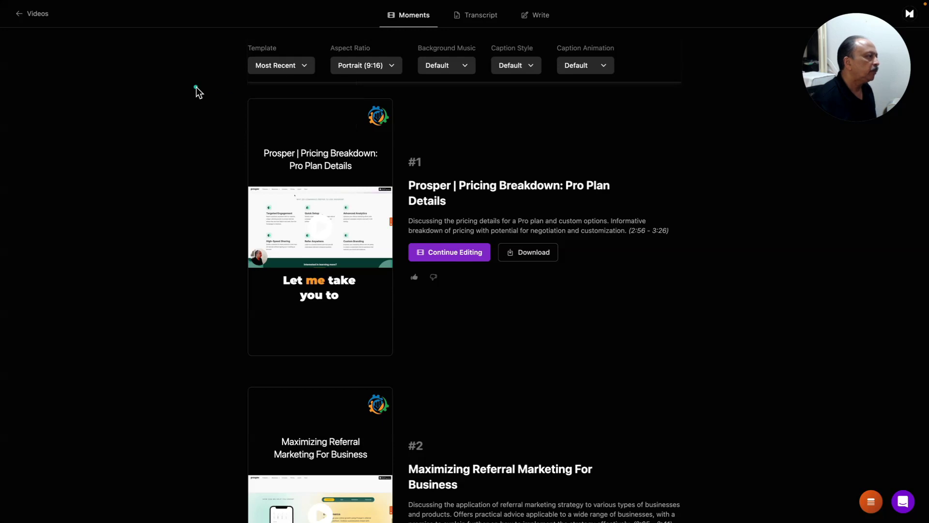
left_click(282, 77)
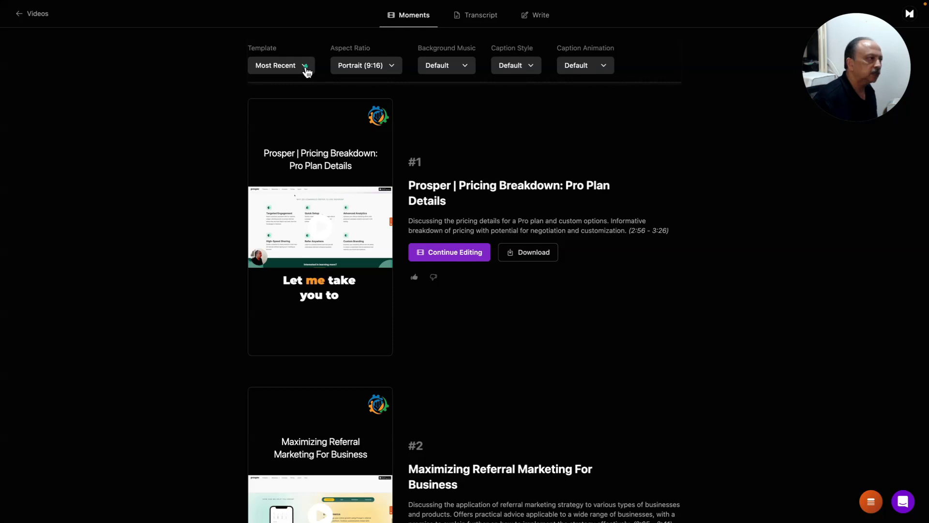
left_click(394, 72)
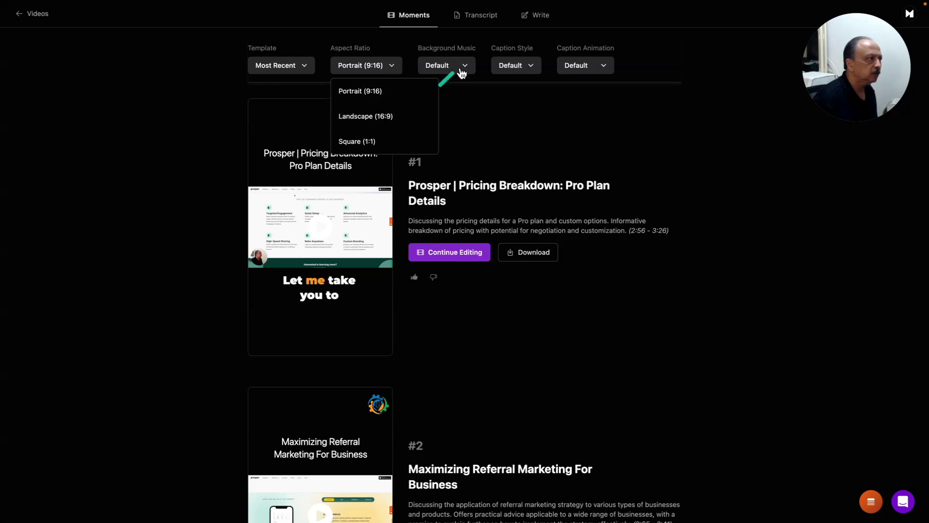
left_click(474, 88)
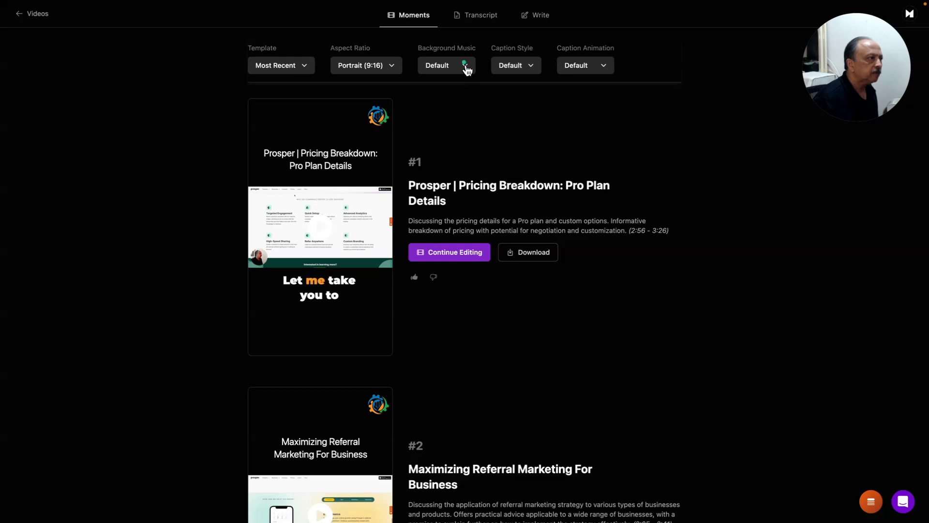
Review the background music tracks offered for the moments, leaving the selection at Default
left_click(466, 66)
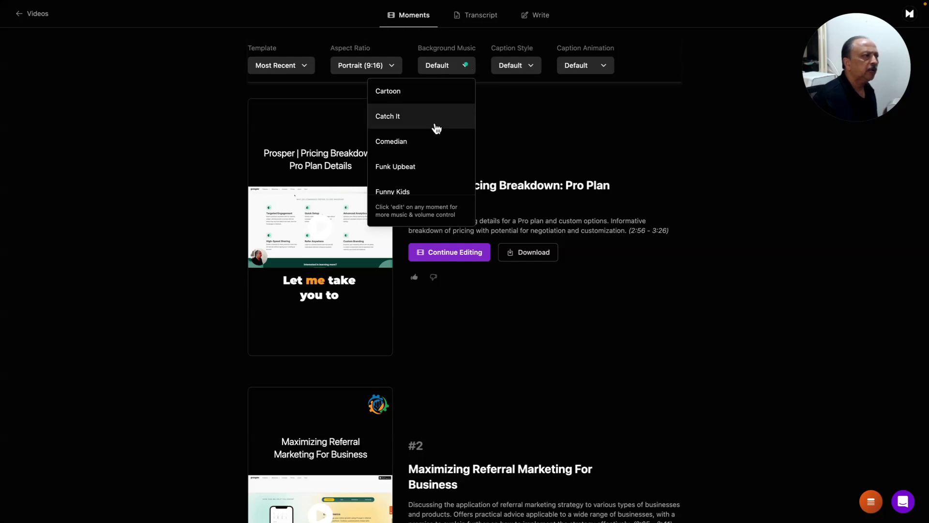
scroll(435, 127, "down", 1)
scroll(435, 126, "down", 3)
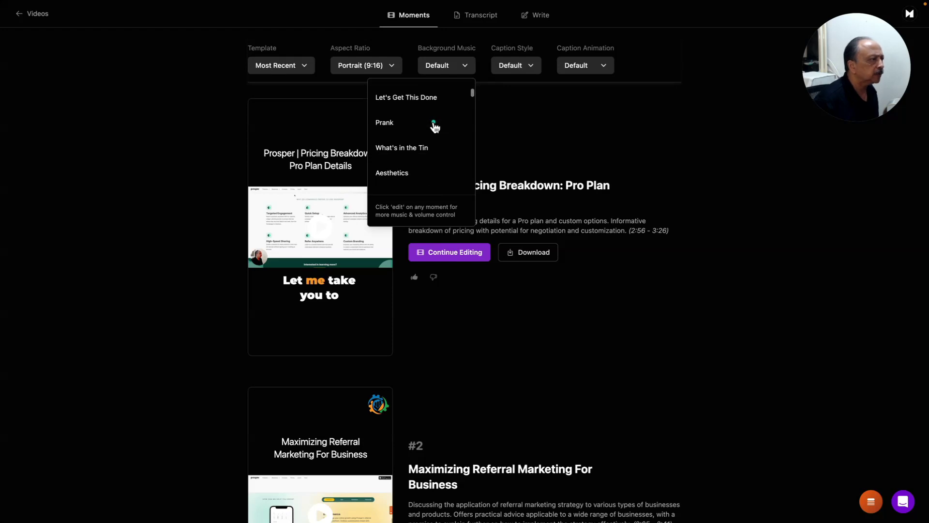
scroll(435, 126, "down", 3)
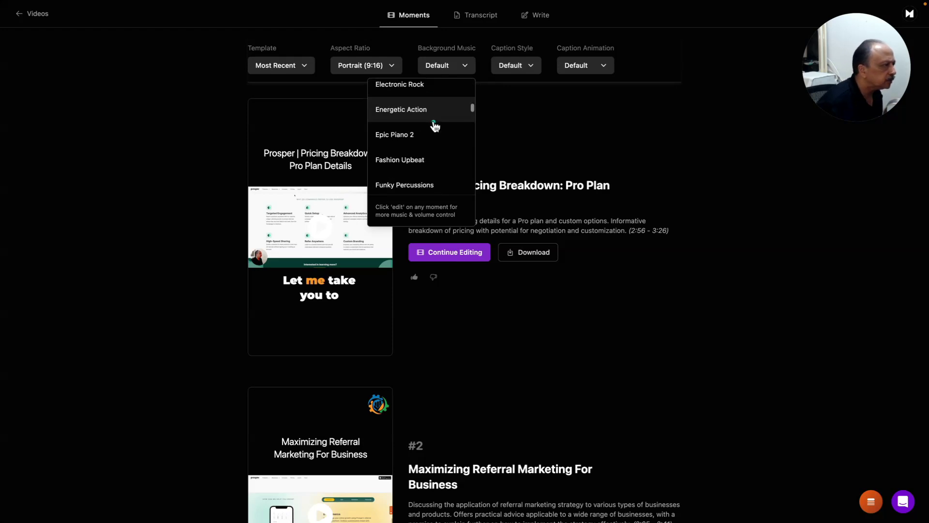
scroll(435, 127, "down", 1)
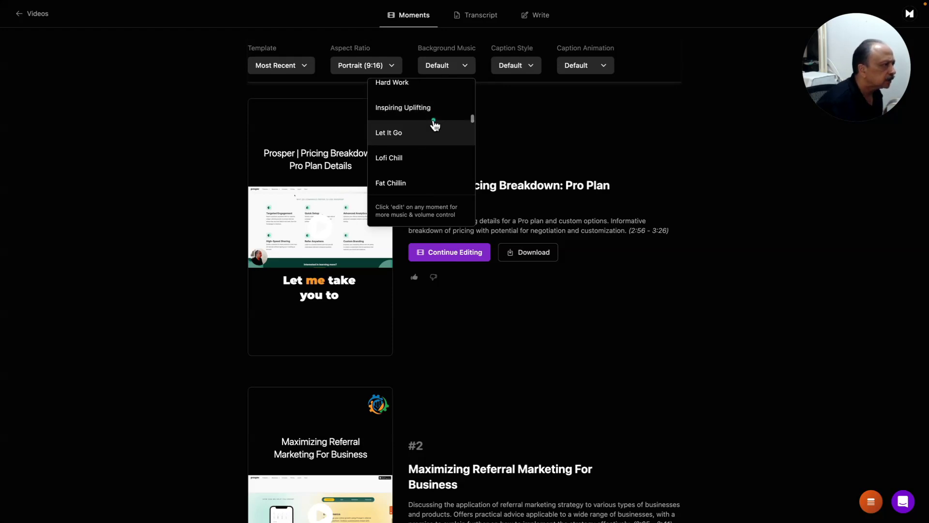
scroll(435, 127, "down", 4)
scroll(435, 125, "down", 10)
scroll(435, 125, "down", 3)
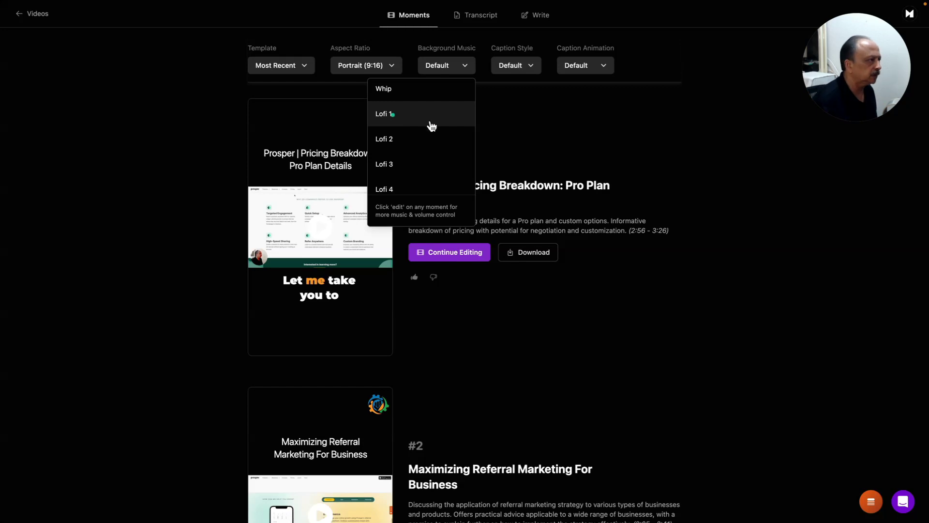
left_click(521, 121)
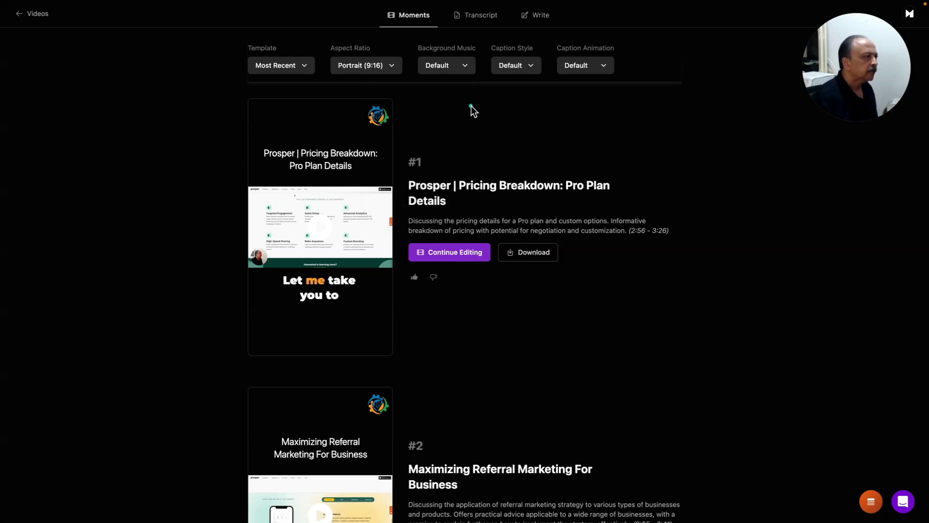
left_click(466, 69)
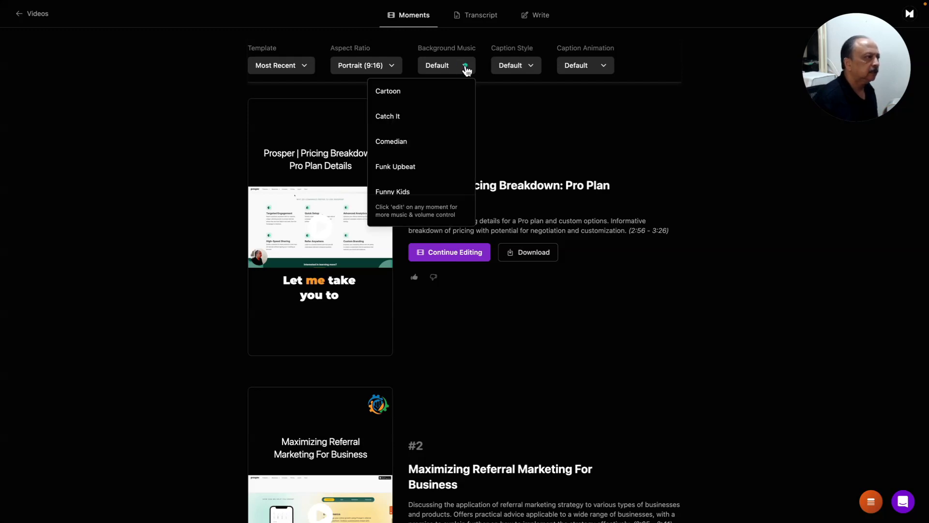
left_click(503, 89)
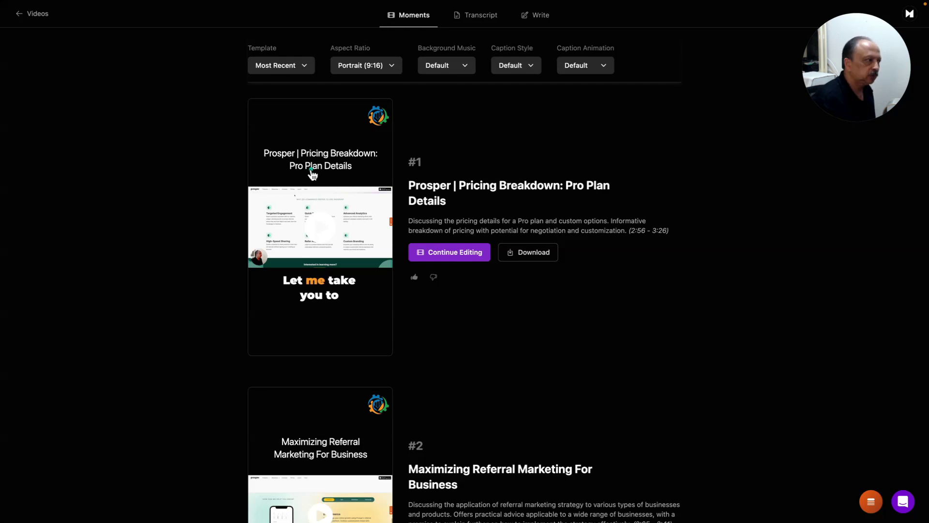
Browse the full list of generated moments for the Prosper video, from #1 to #12, and return to the first one
scroll(193, 272, "down", 7)
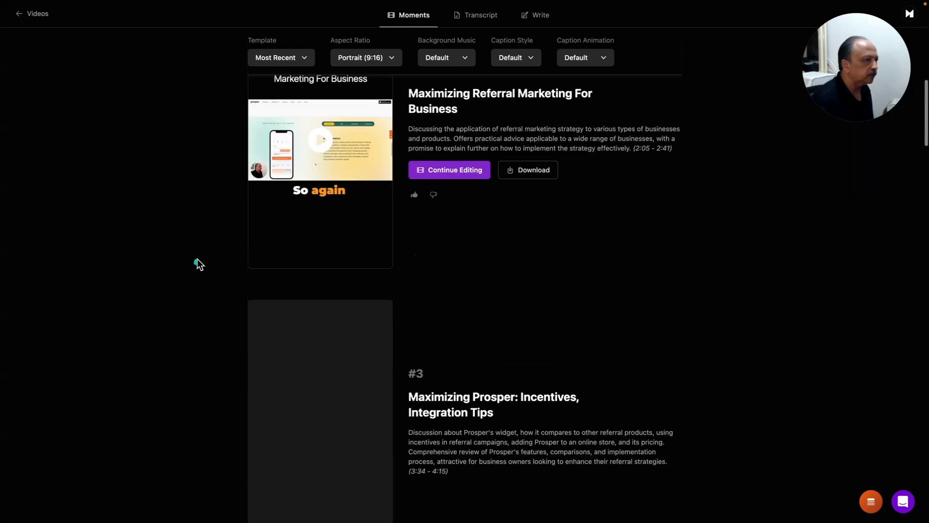
scroll(197, 259, "down", 16)
scroll(197, 257, "down", 16)
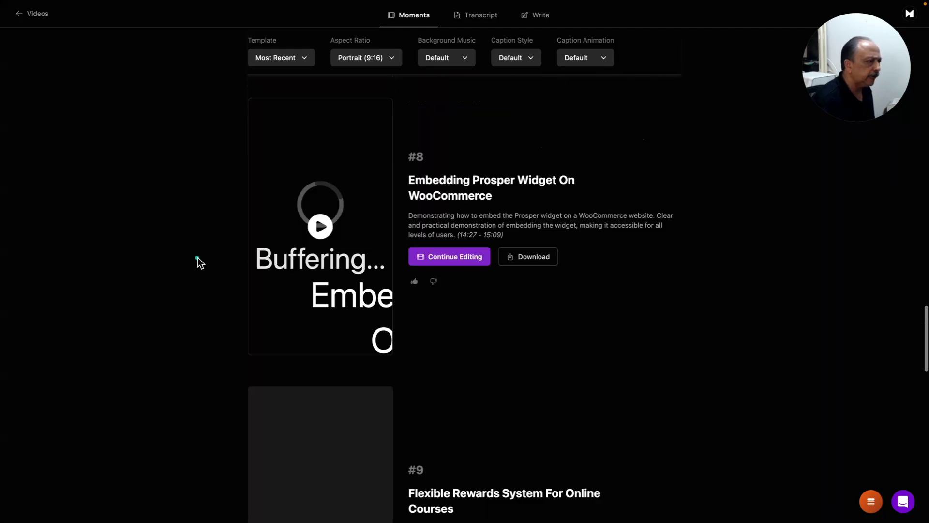
scroll(197, 257, "down", 16)
scroll(197, 257, "down", 12)
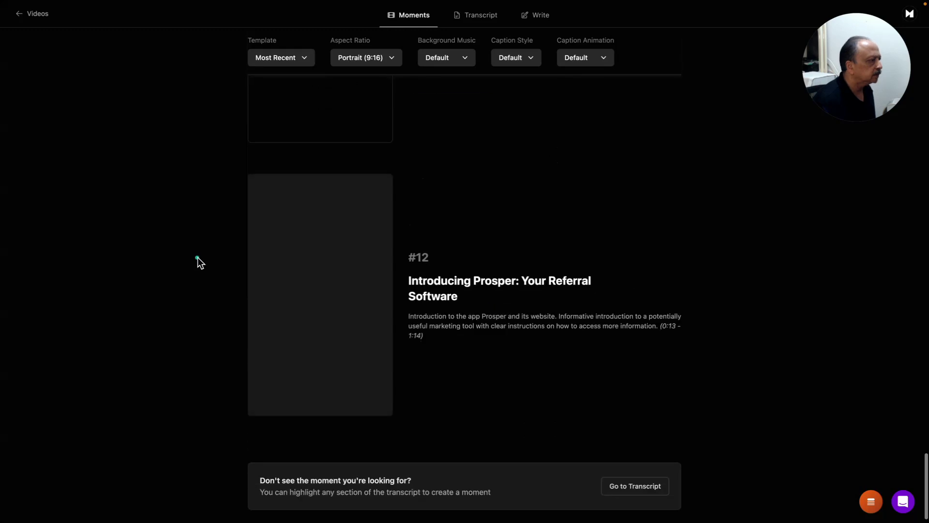
scroll(198, 257, "up", 8)
scroll(197, 257, "up", 20)
scroll(198, 257, "up", 20)
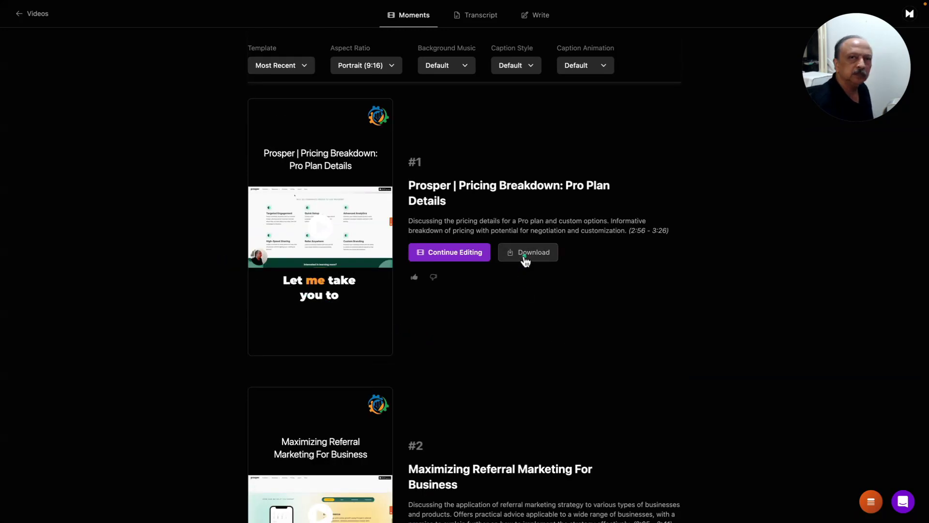
Play part of the preview of moment #1, Prosper | Pricing Breakdown: Pro Plan Details, and pause it
left_click(322, 233)
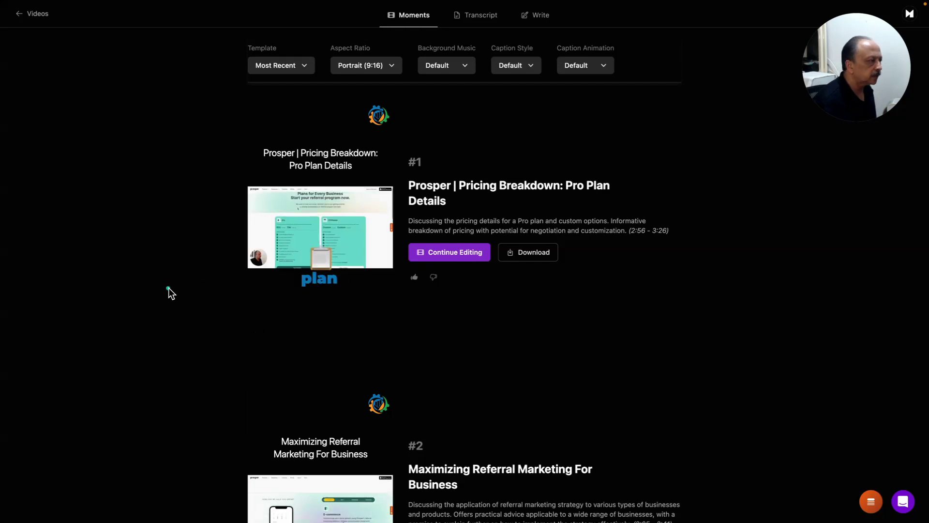
mouse_move(268, 289)
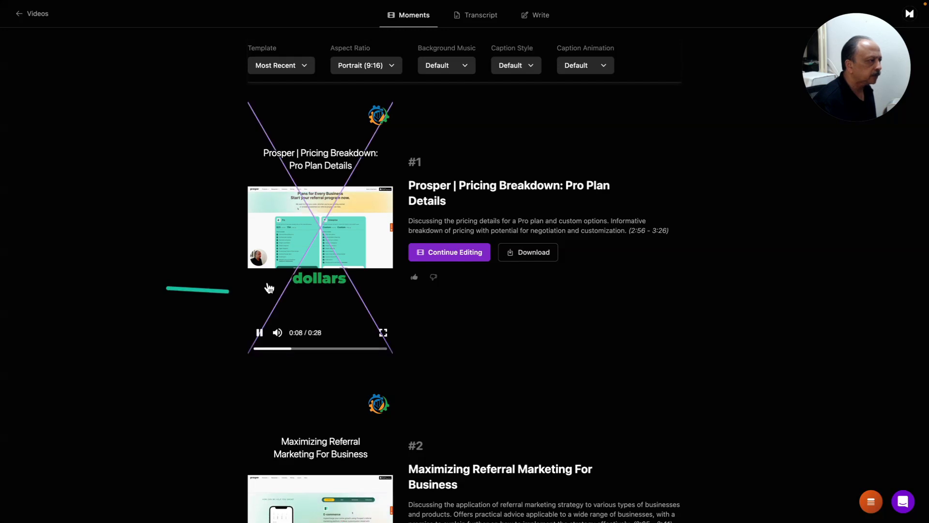
left_click(260, 333)
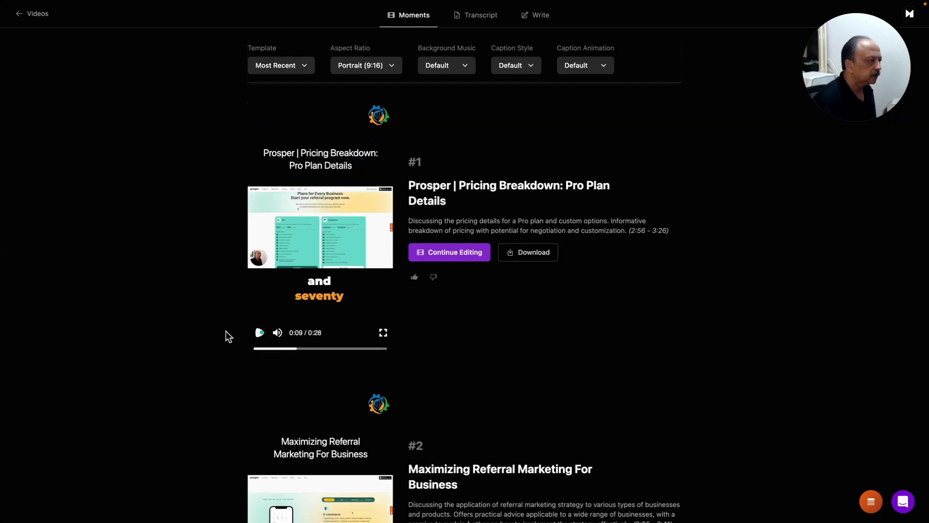
Pause the running preview of moment #2, Maximizing Referral Marketing For Business, and return to moment #1
scroll(210, 327, "down", 2)
scroll(210, 329, "down", 1)
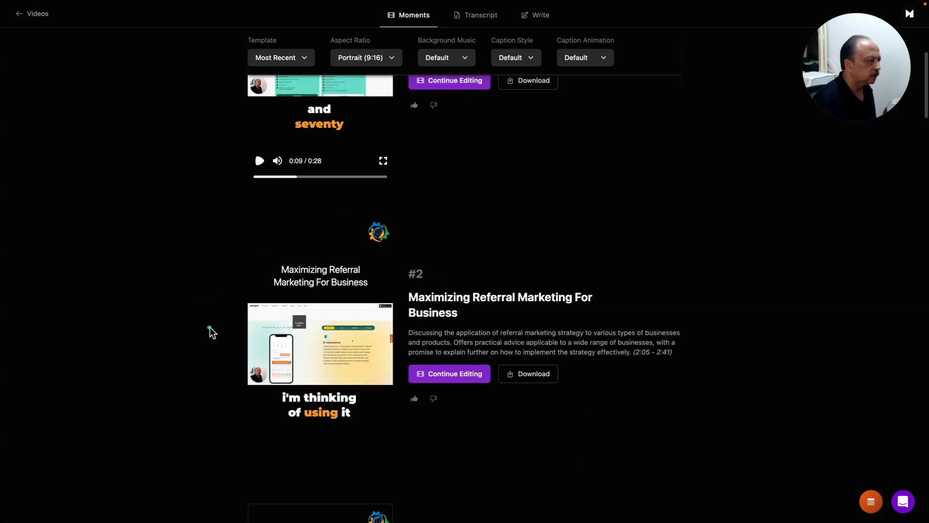
scroll(210, 330, "down", 2)
mouse_move(280, 322)
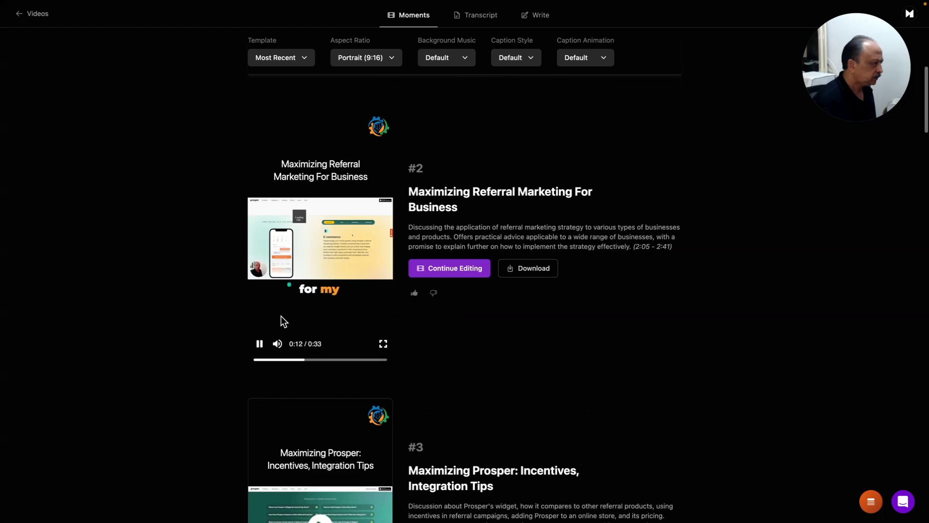
left_click(260, 344)
scroll(223, 313, "up", 5)
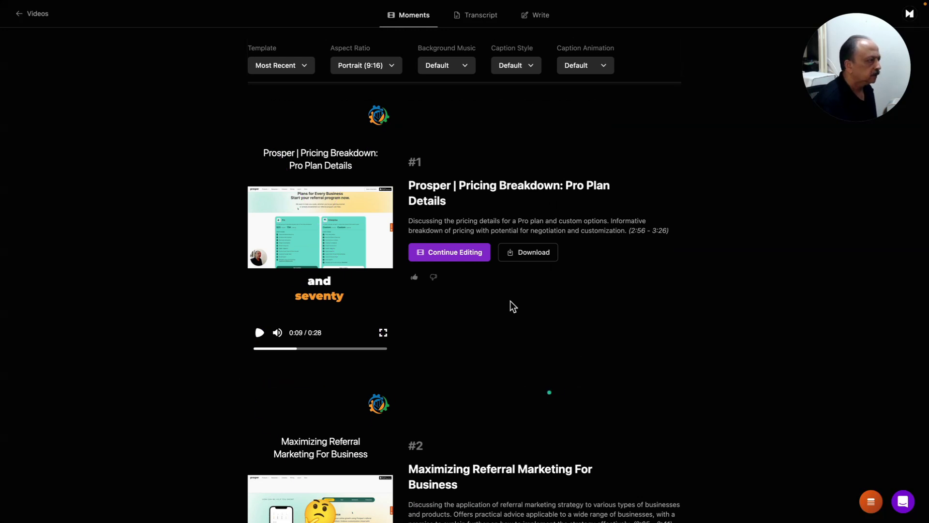
Open the Prosper | Pricing Breakdown: Pro Plan Details moment for editing and scrub past the cut section of the timeline to check its options
left_click(451, 255)
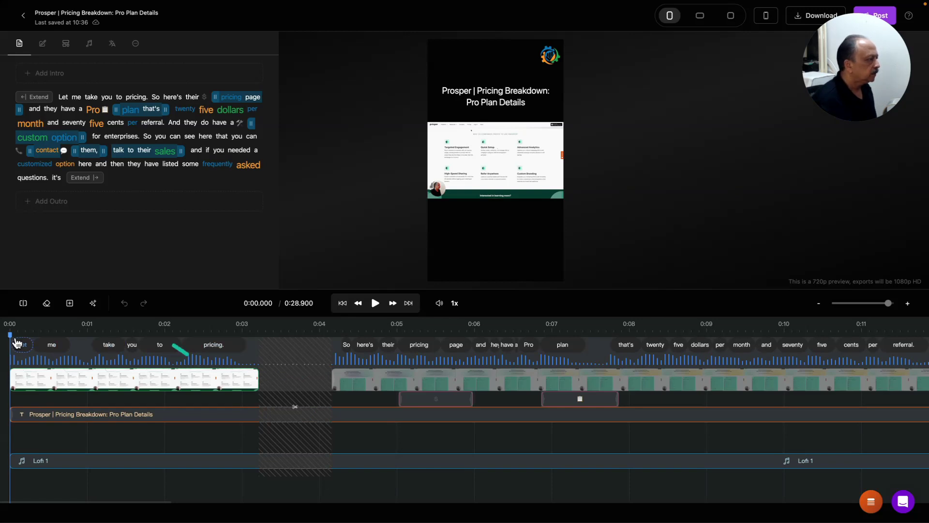
mouse_move(11, 335)
left_mouse_down()
mouse_move(363, 354)
mouse_move(231, 363)
mouse_move(276, 365)
mouse_move(293, 362)
mouse_move(311, 337)
mouse_move(348, 338)
left_mouse_up()
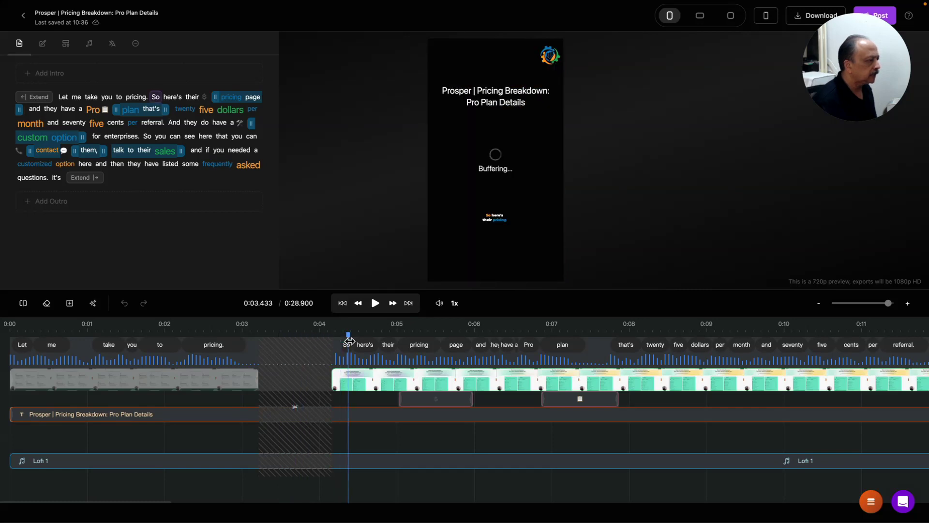
left_click(287, 369)
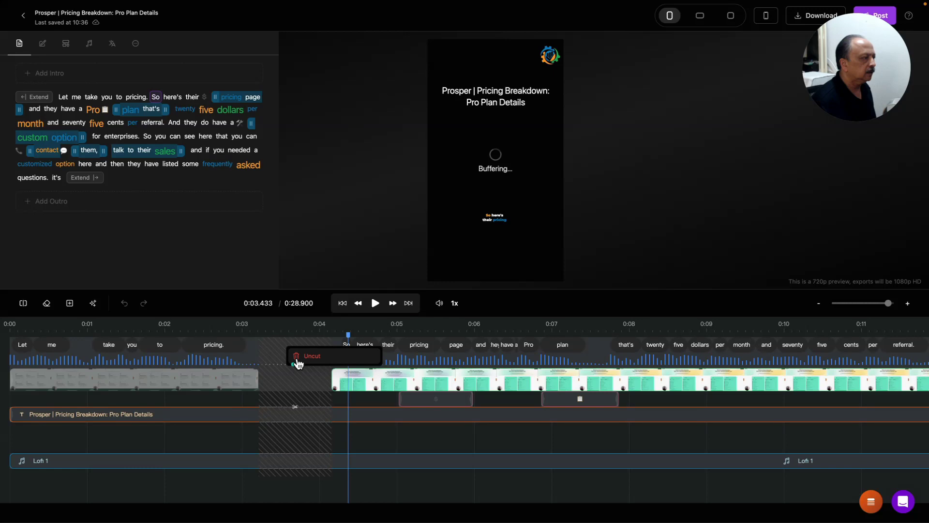
left_click(290, 417)
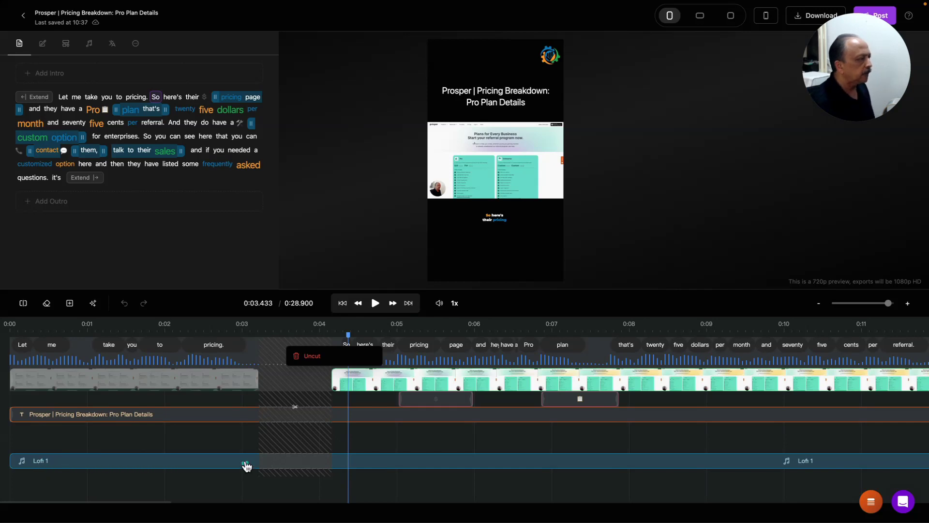
Examine the caption, video, title and music tracks through to the end of the timeline, and place the playhead at the end of the cut section
scroll(445, 452, "right", 5)
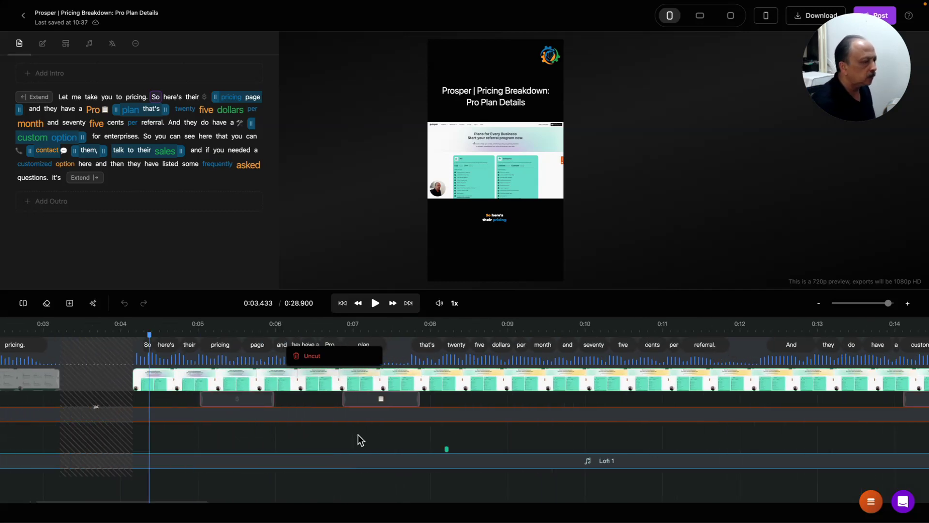
scroll(330, 428, "right", 20)
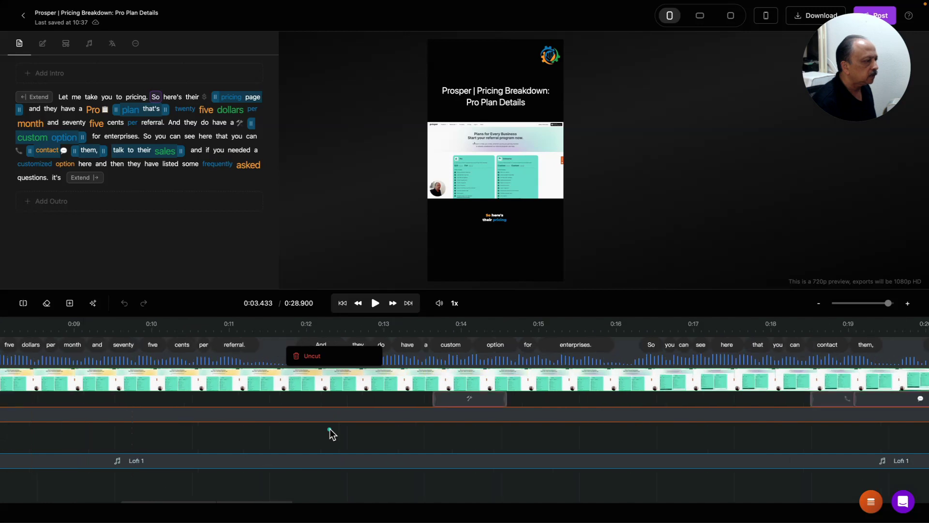
scroll(329, 429, "right", 12)
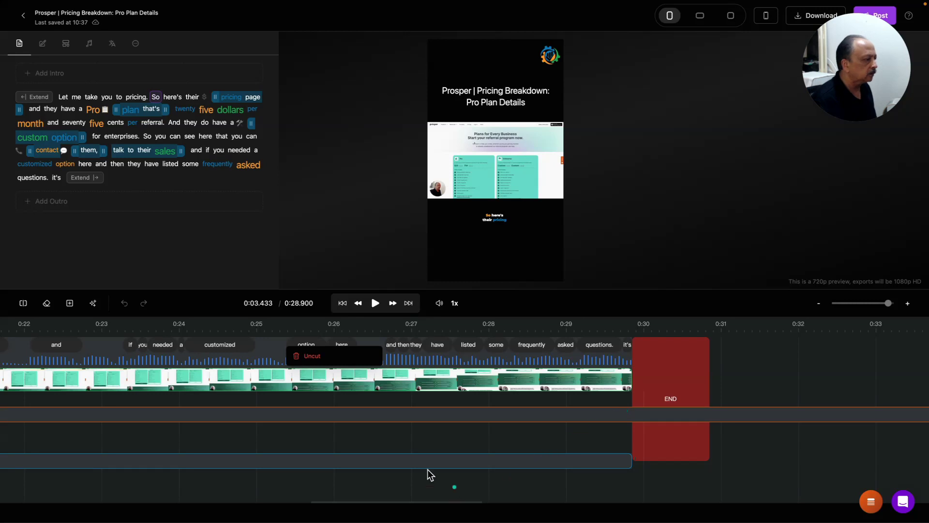
scroll(427, 472, "left", 10)
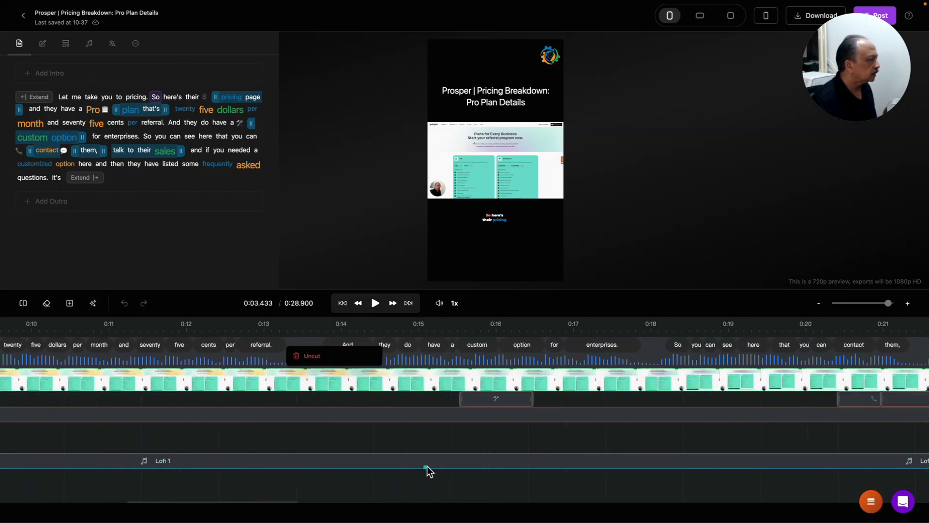
scroll(427, 468, "left", 8)
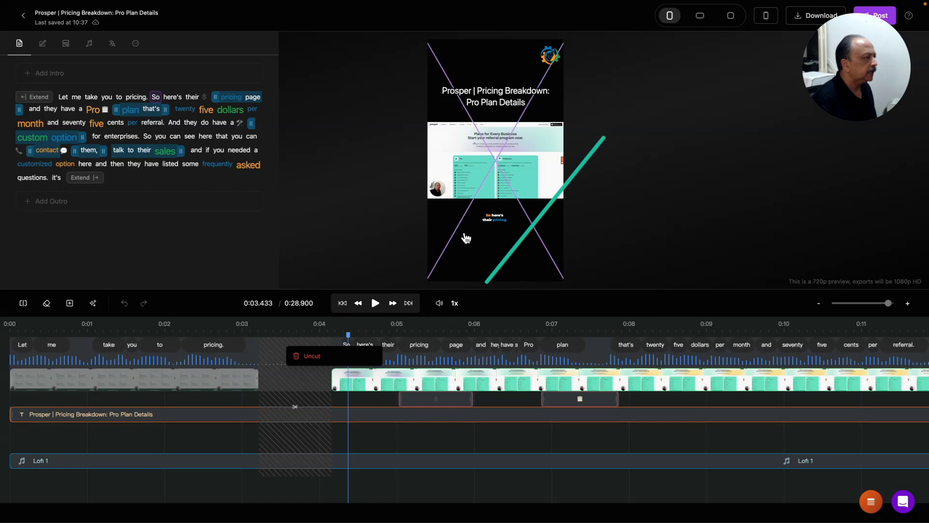
scroll(364, 433, "right", 2)
scroll(363, 428, "right", 15)
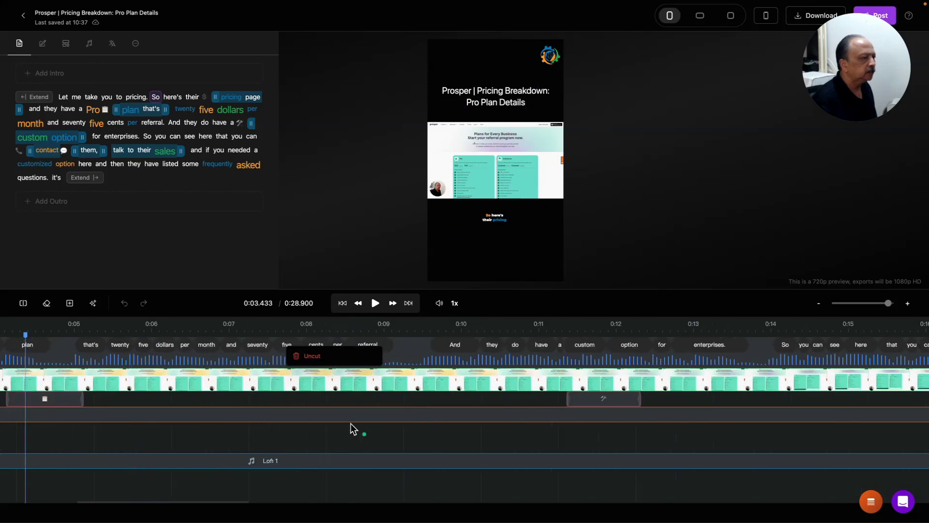
scroll(345, 425, "right", 3)
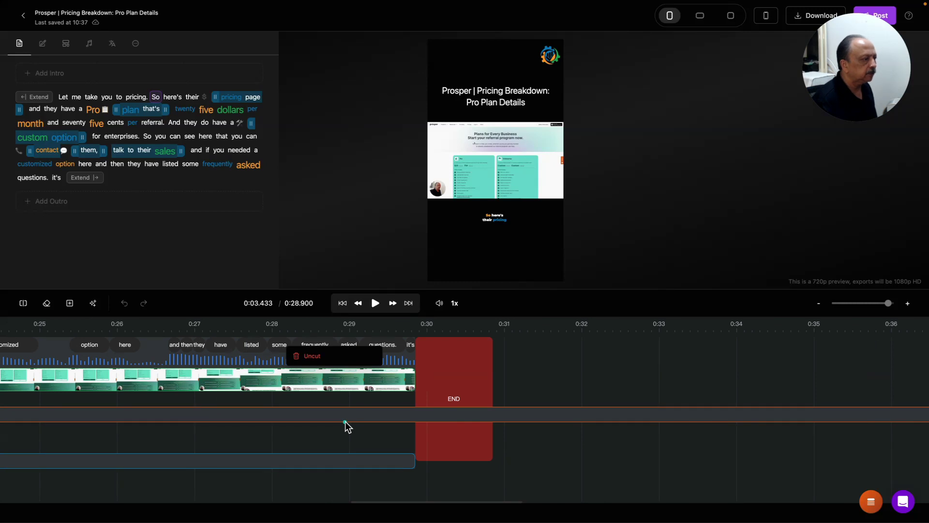
left_click_drag(345, 424, 575, 417)
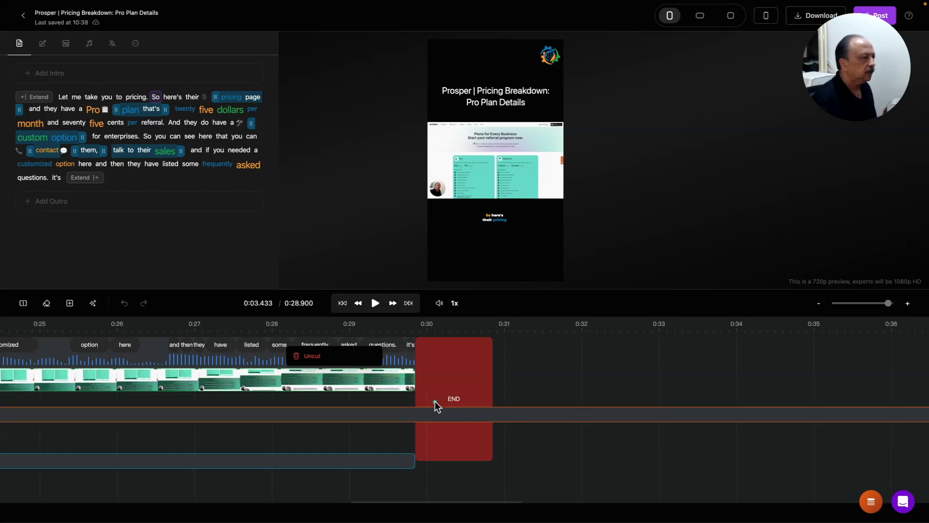
scroll(434, 401, "left", 5)
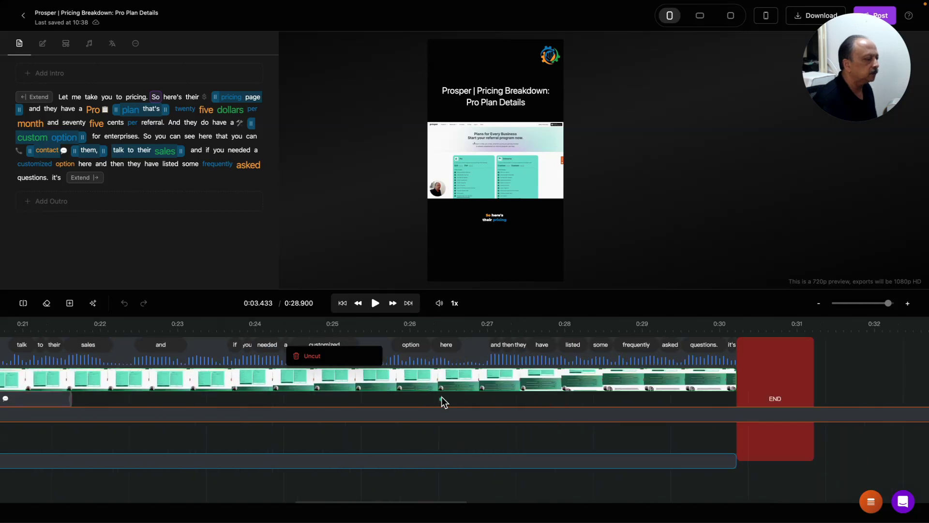
scroll(441, 396, "left", 15)
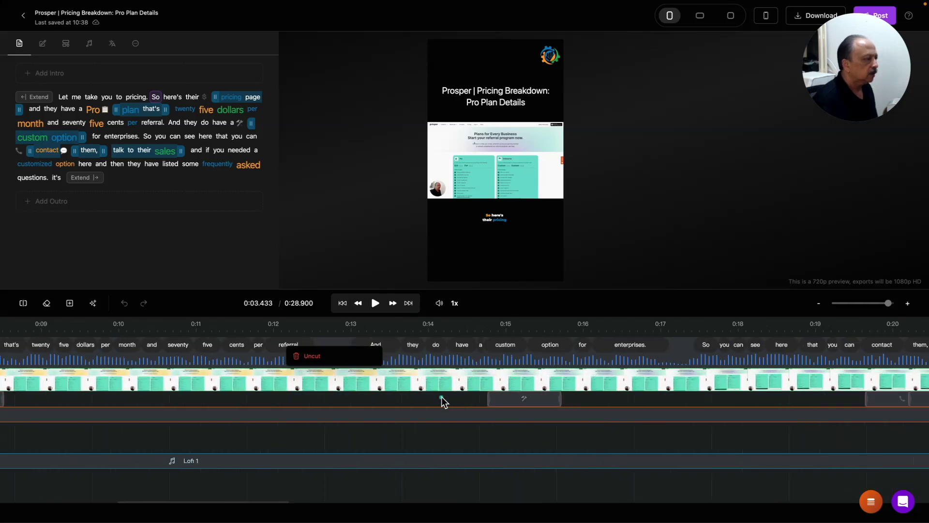
scroll(441, 396, "left", 11)
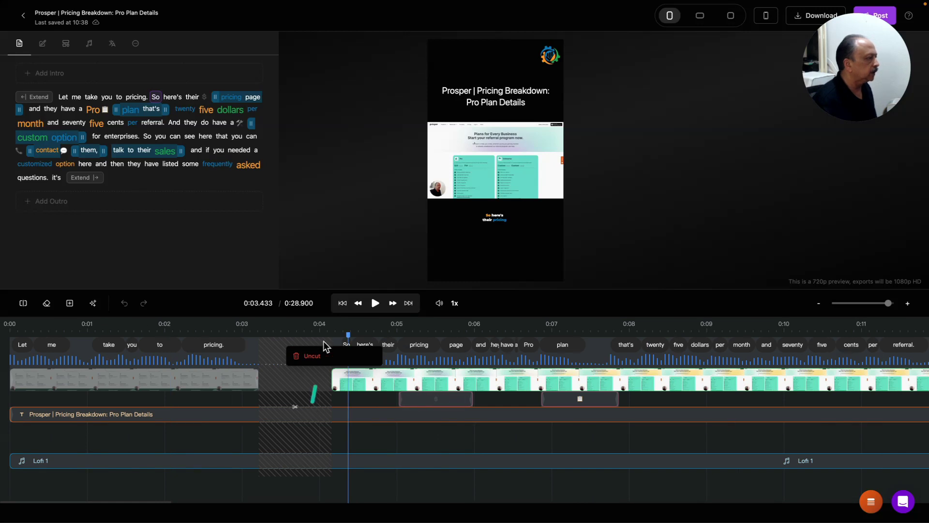
left_click(268, 352)
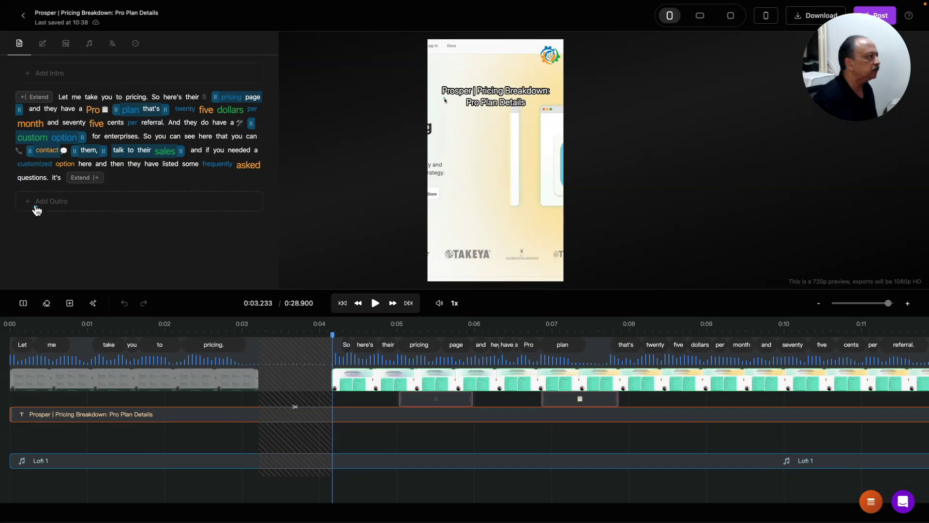
View the time-stamped caption lines for fixing typos, and return to the transcript
left_click(43, 48)
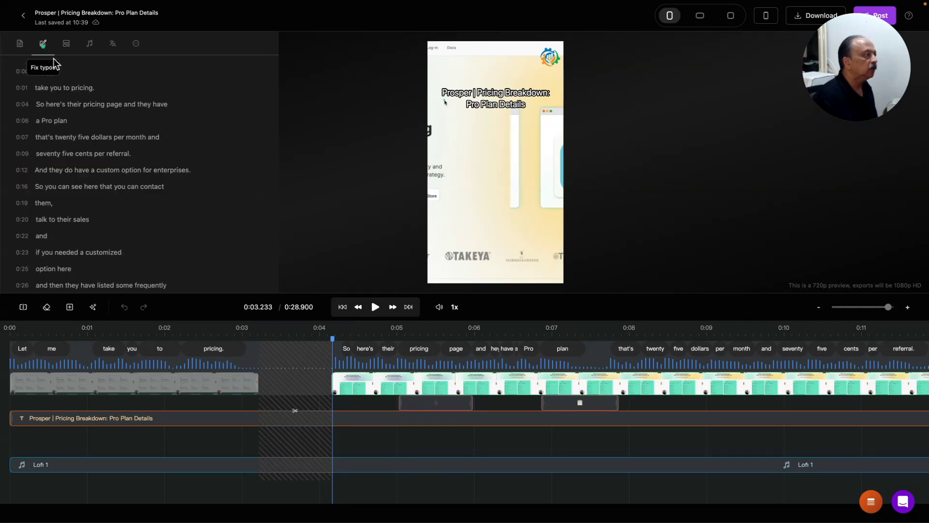
left_click_drag(70, 86, 65, 88)
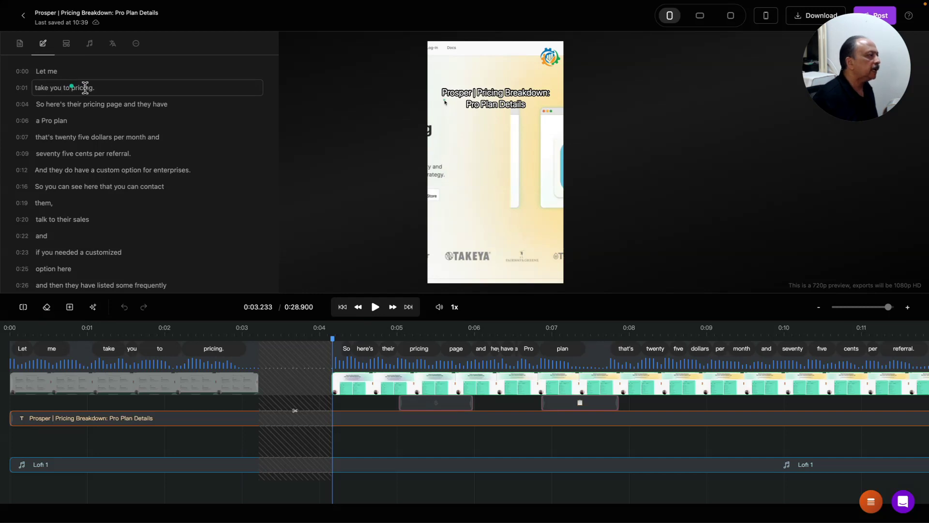
left_click(21, 46)
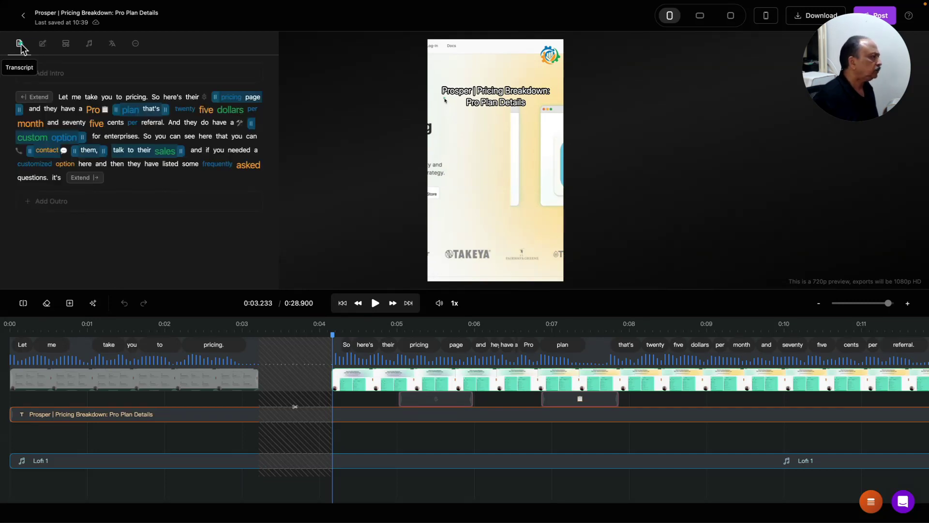
Examine the saved presets, recently used layouts and additional templates available for the moment
left_click(66, 45)
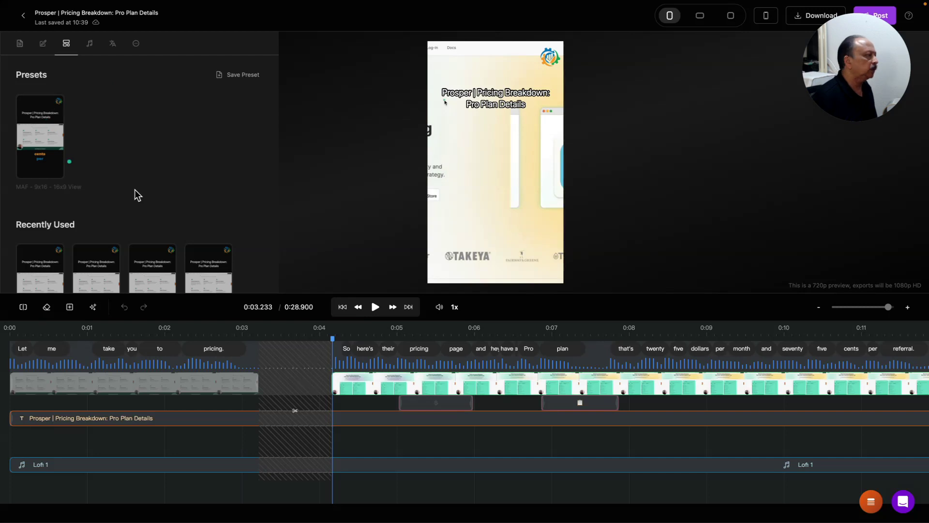
scroll(136, 191, "down", 1)
scroll(137, 190, "down", 3)
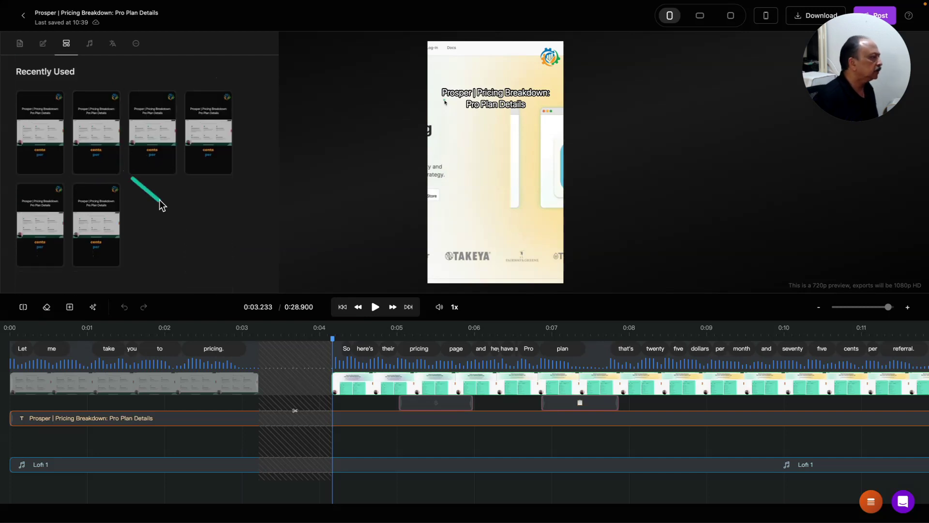
scroll(160, 204, "down", 3)
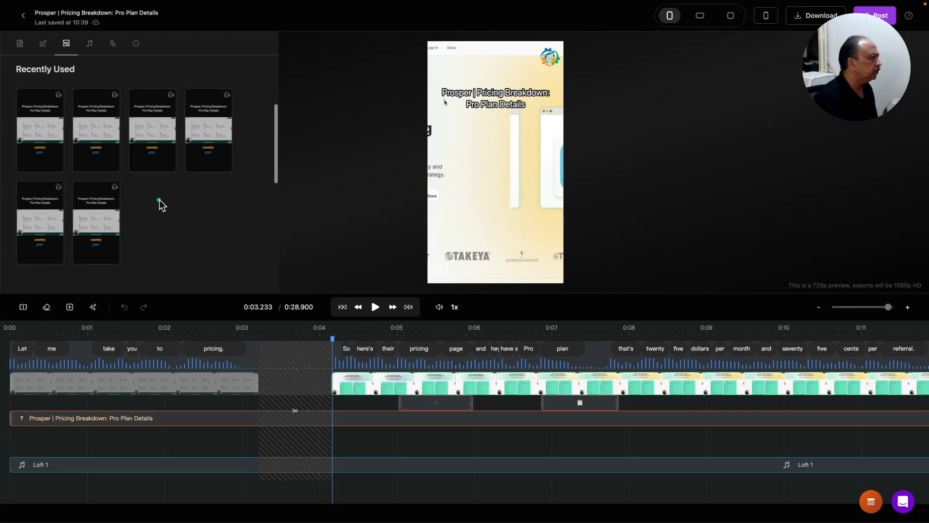
scroll(160, 205, "down", 4)
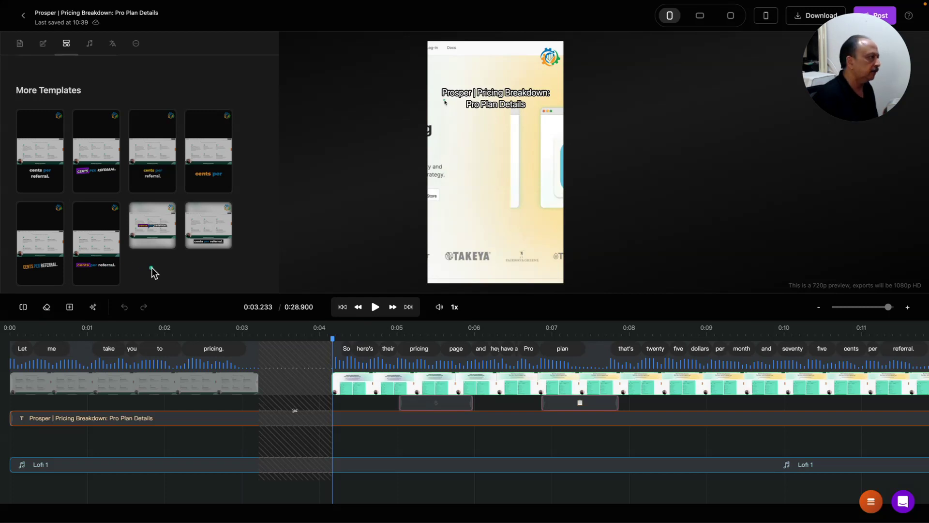
scroll(153, 272, "up", 2)
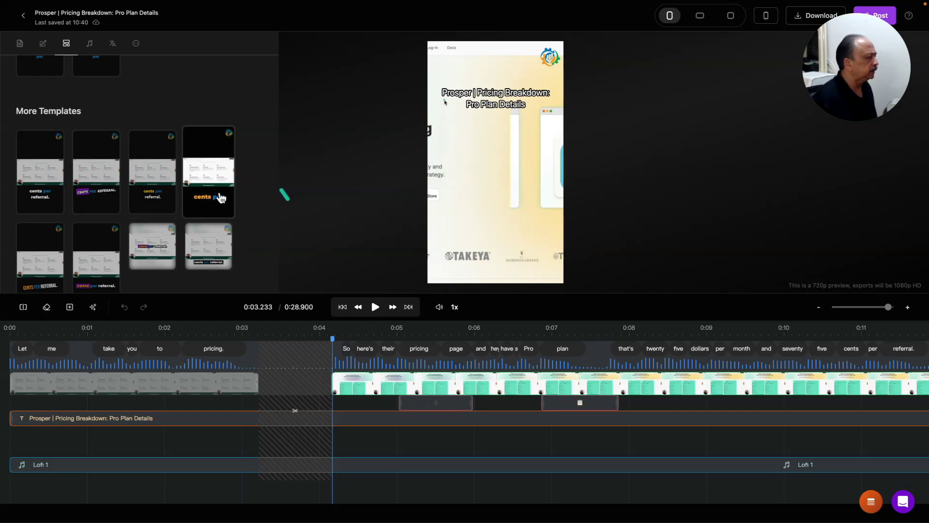
scroll(219, 198, "up", 5)
scroll(220, 196, "up", 5)
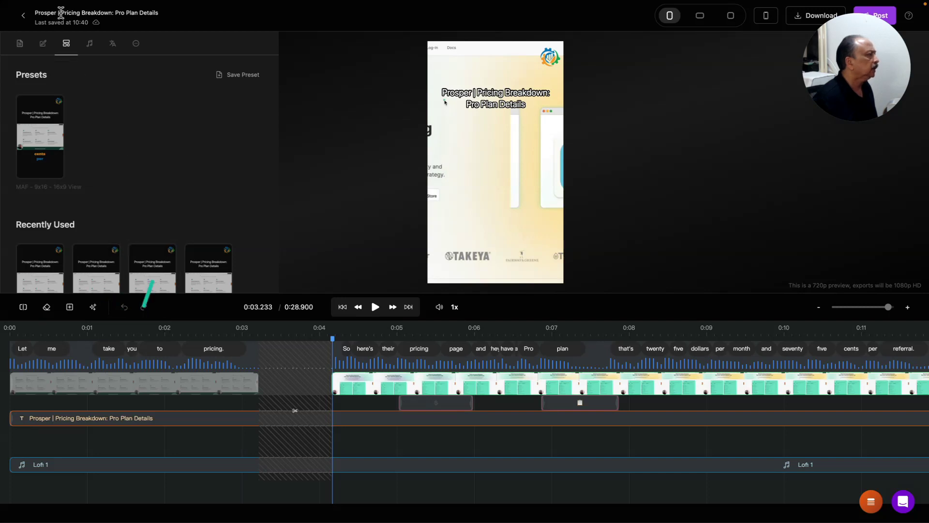
Examine the background music settings and the Upbeat, Professional, Mellow and Fun categories of royalty-free music
left_click(90, 48)
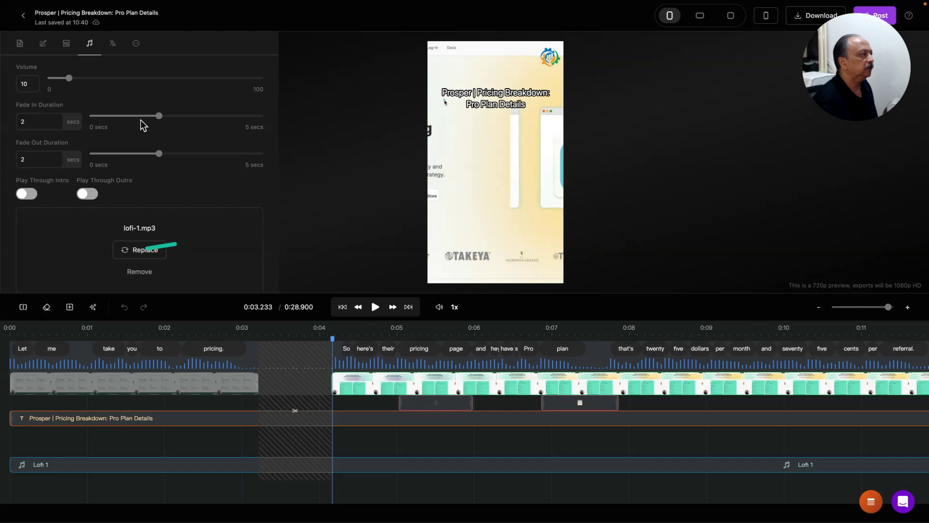
scroll(147, 132, "down", 5)
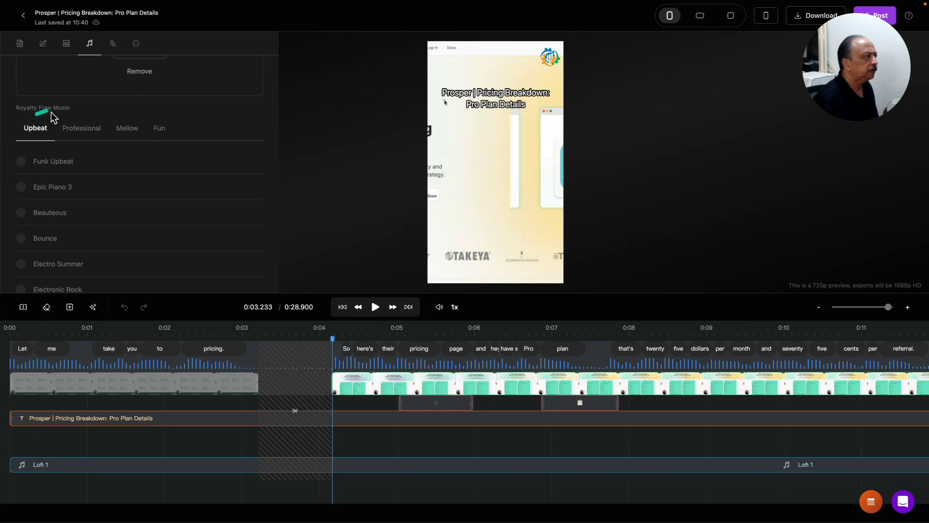
left_click(75, 130)
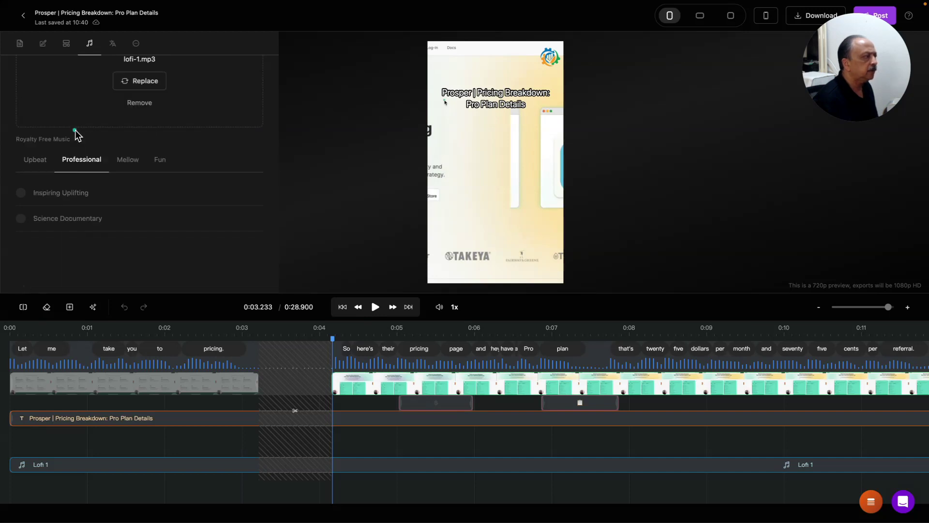
left_click(127, 161)
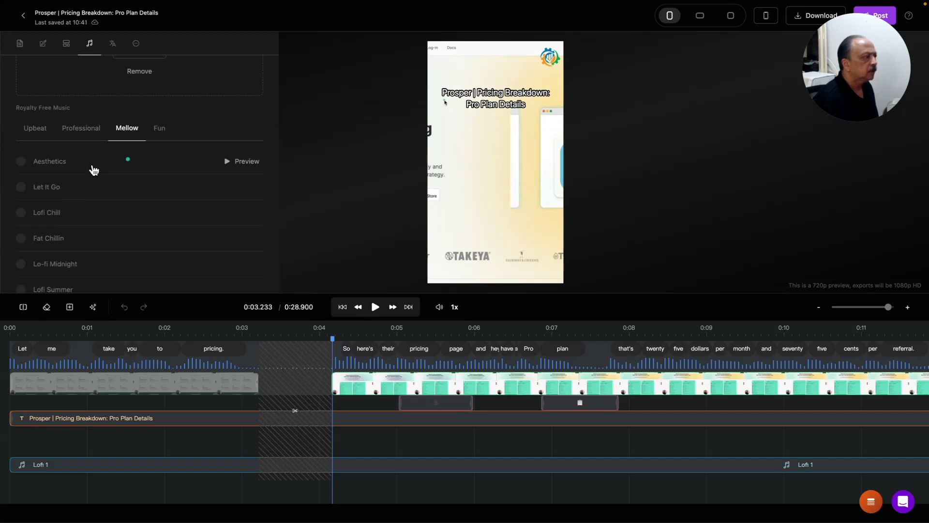
left_click(156, 130)
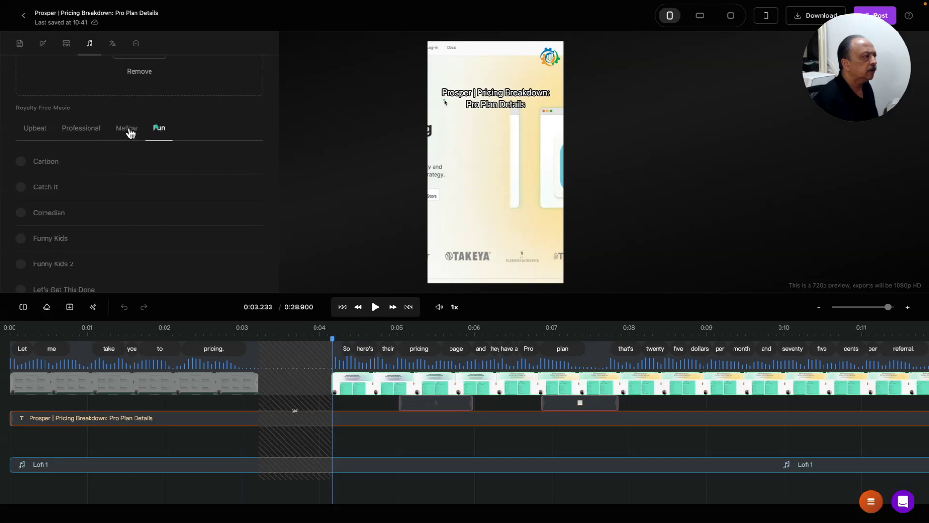
left_click(30, 131)
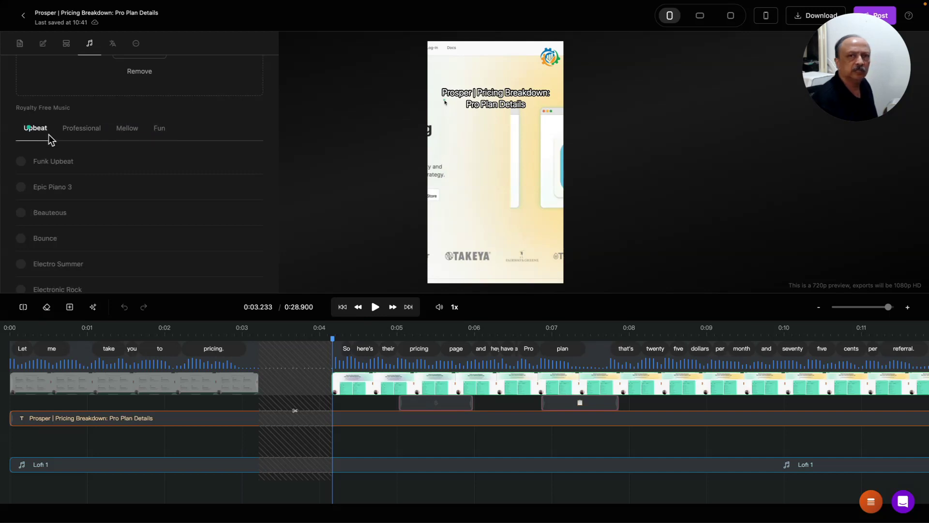
scroll(49, 137, "up", 5)
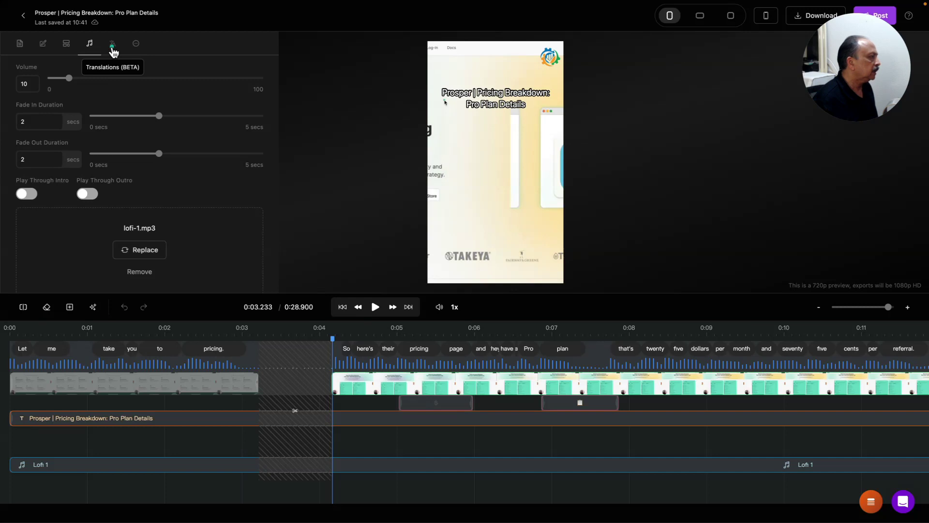
Look through the languages available for translating the moment, and close the list without choosing one
left_click(112, 49)
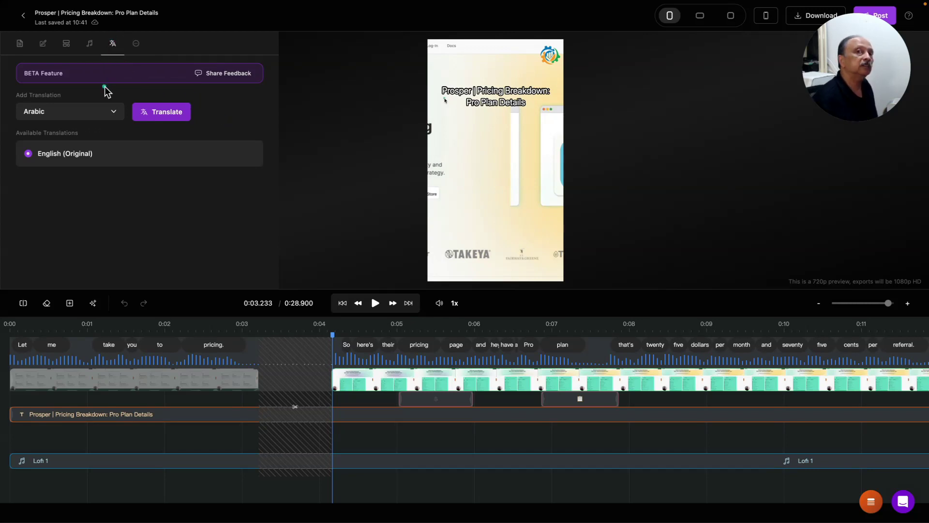
left_click(116, 118)
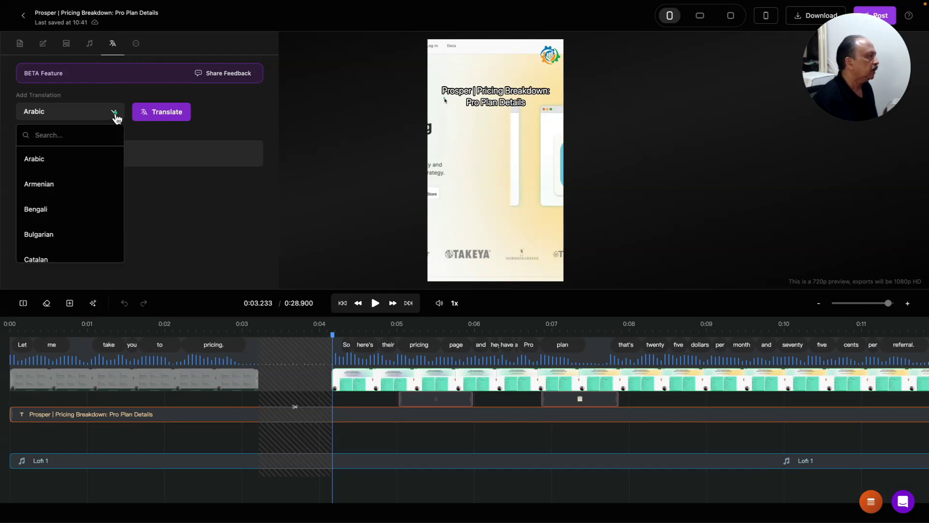
scroll(92, 167, "down", 3)
scroll(92, 166, "down", 6)
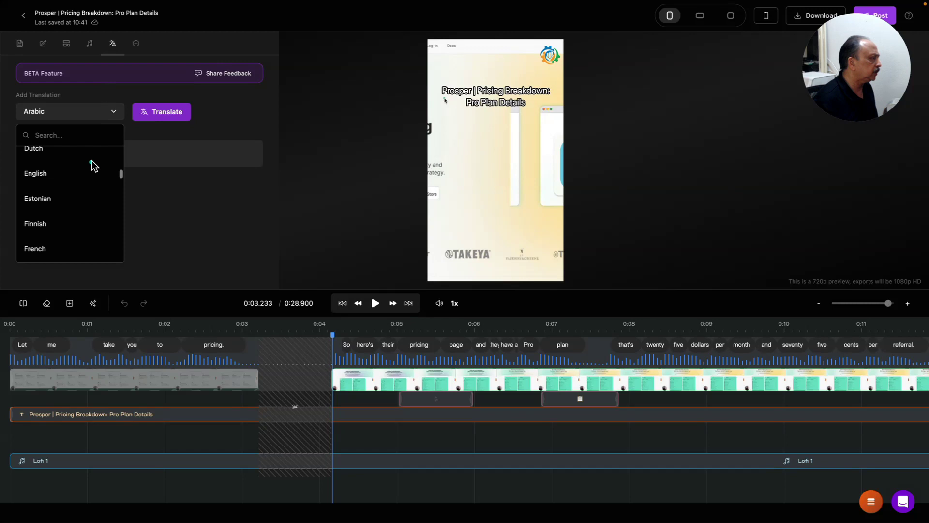
scroll(92, 162, "down", 5)
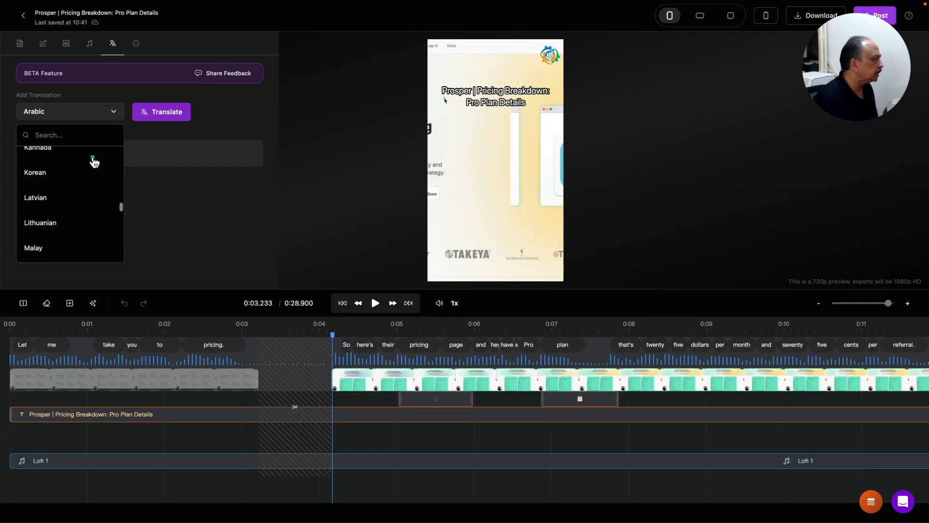
left_click(217, 114)
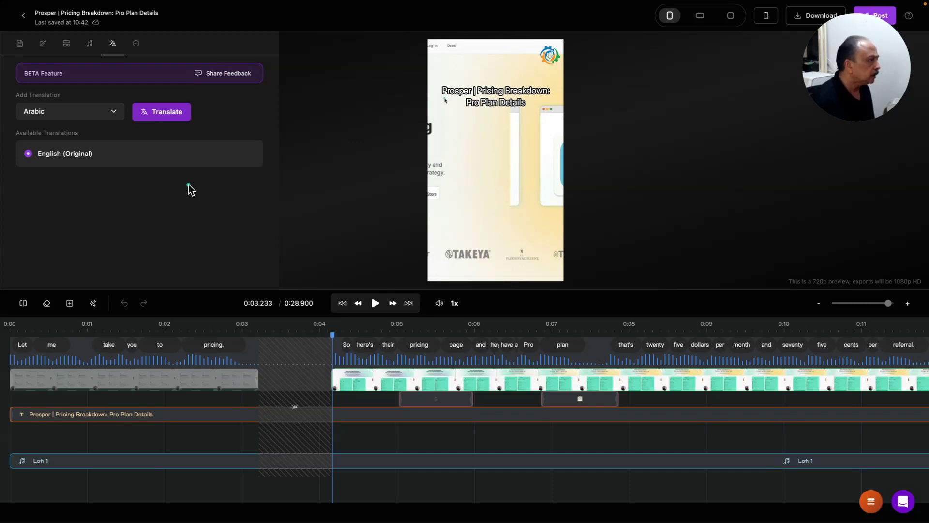
left_click_drag(161, 214, 129, 253)
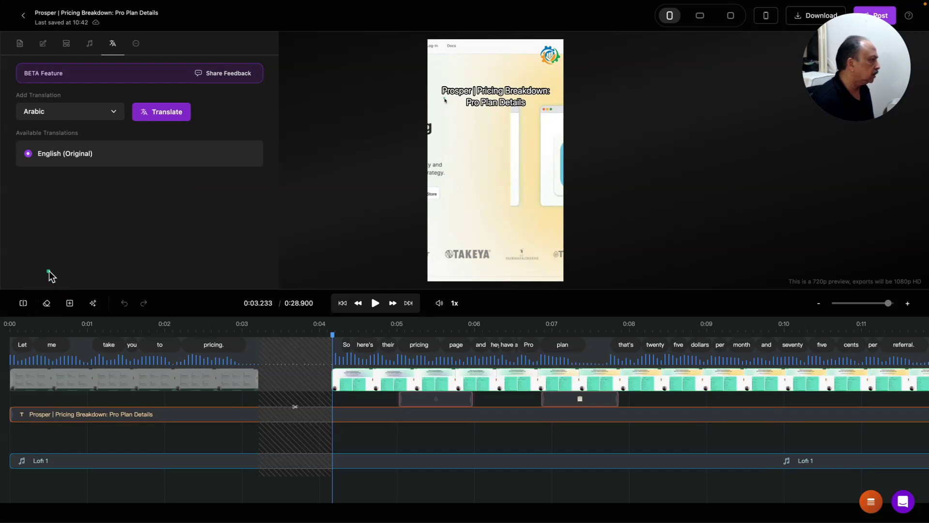
Review the element types that can be inserted and the MagicEdit options, and close both lists without applying anything
left_click(23, 305)
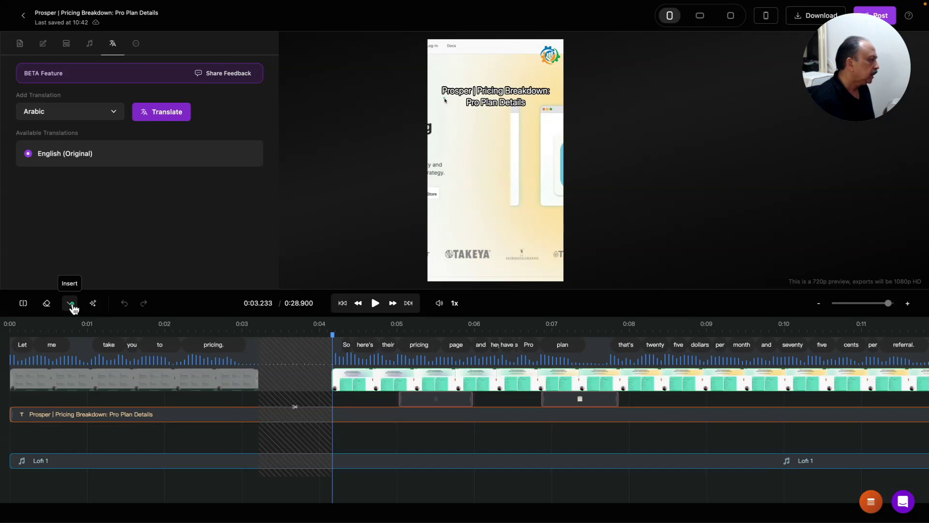
left_click(71, 304)
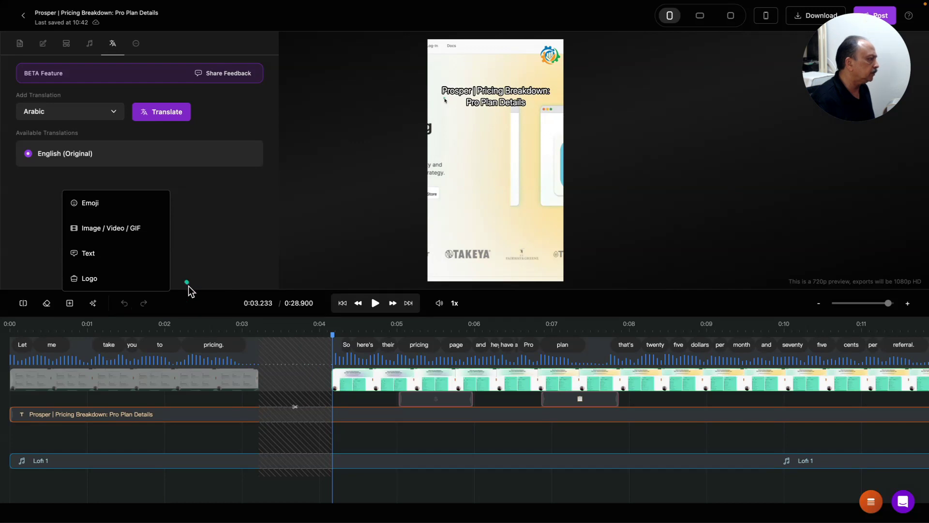
left_click(70, 309)
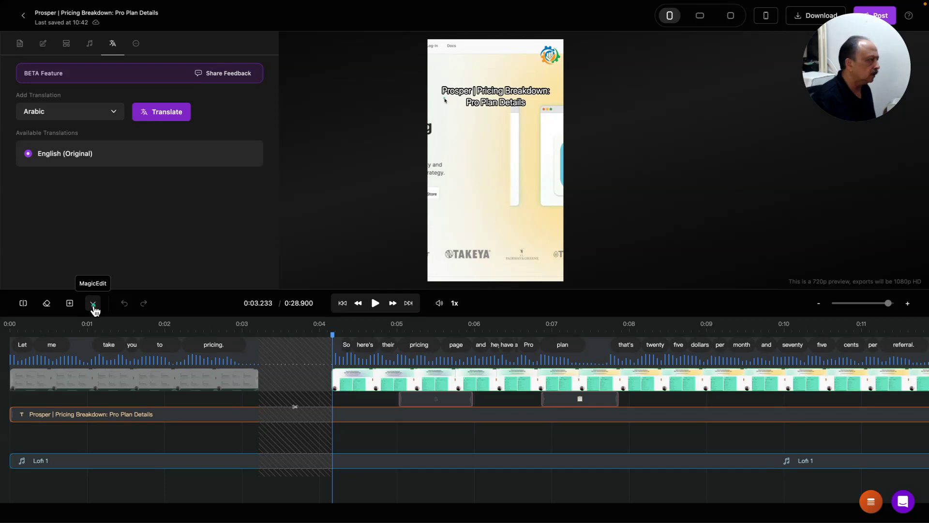
left_click(94, 309)
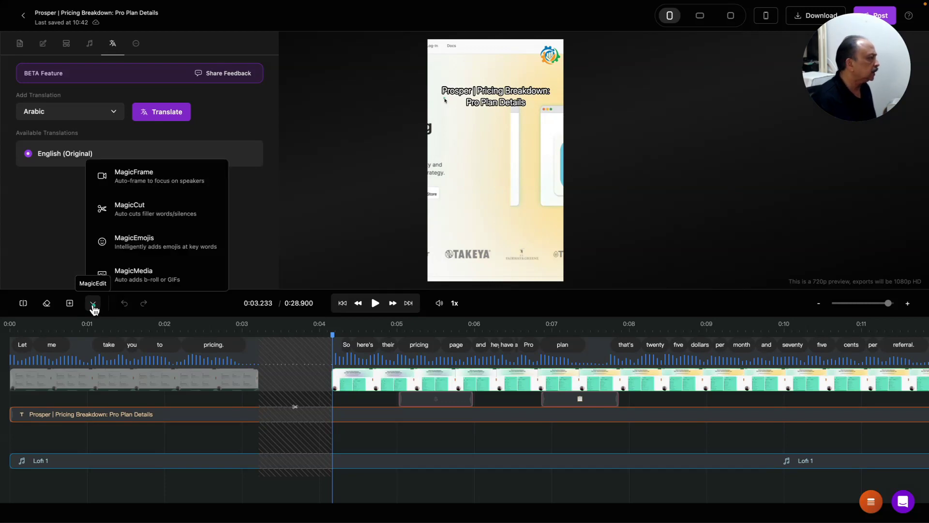
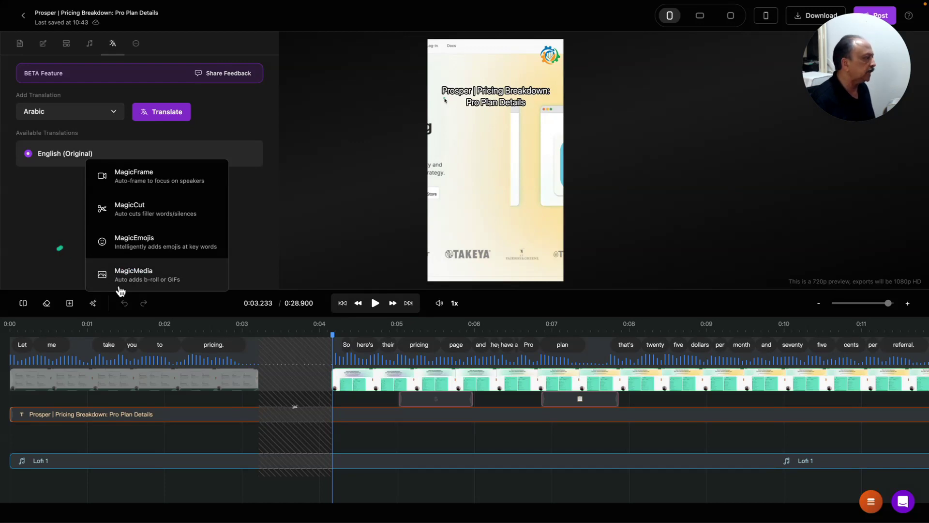
left_click(95, 303)
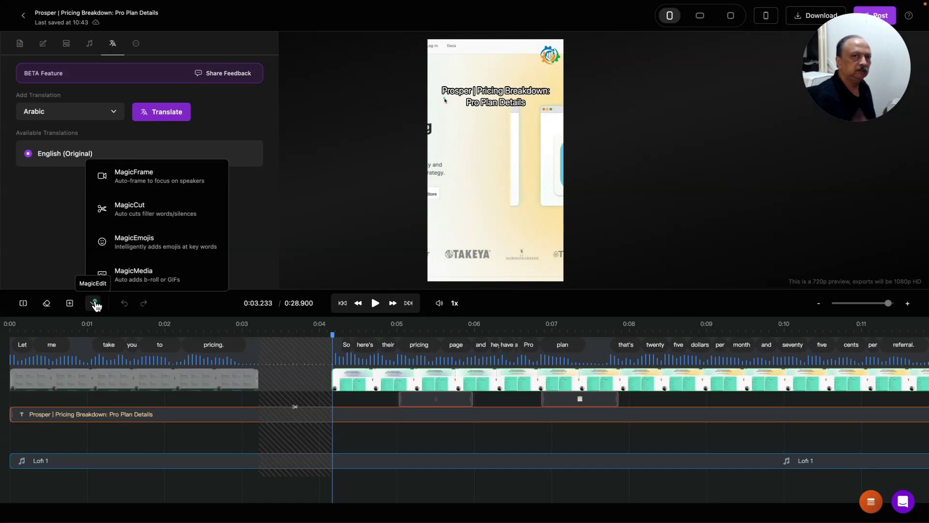
left_click(96, 304)
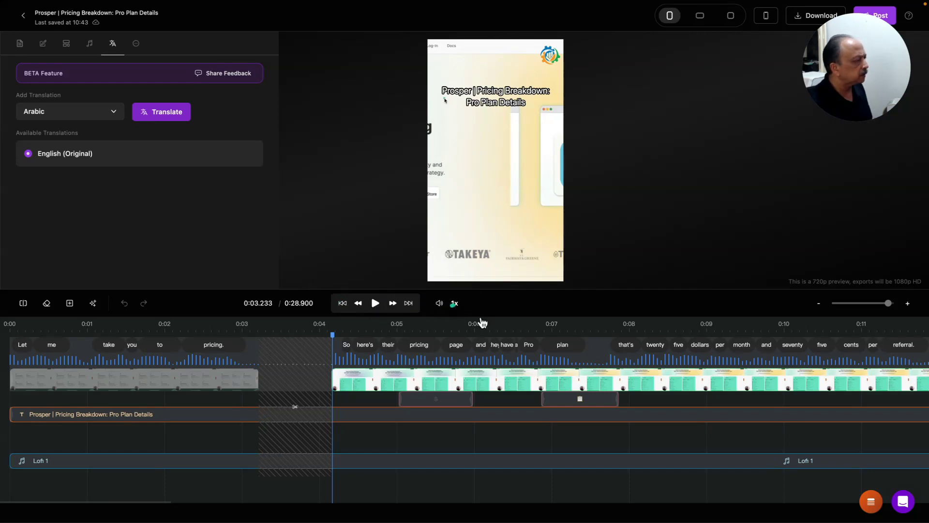
Cycle the preview's playback speed through to 0.5x and return it to 1x
left_click(456, 305)
left_click(457, 305)
left_click(458, 305)
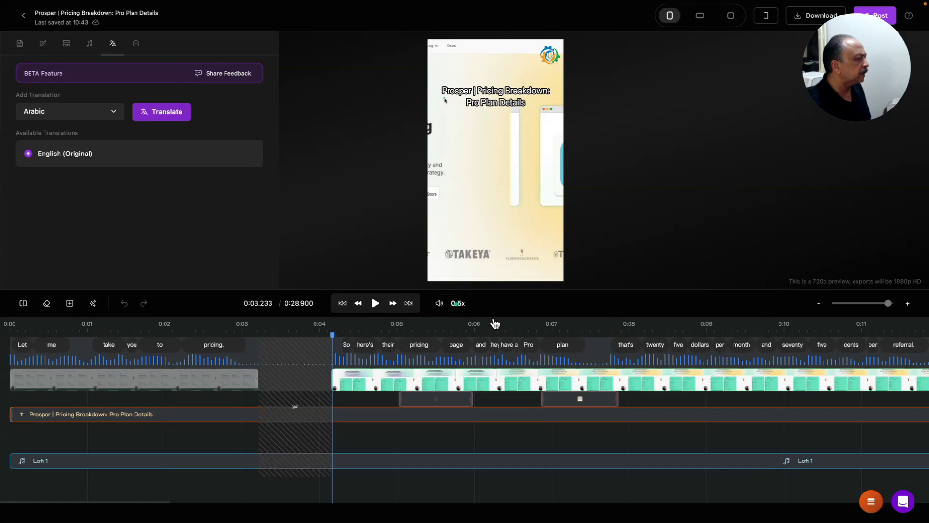
left_click(456, 305)
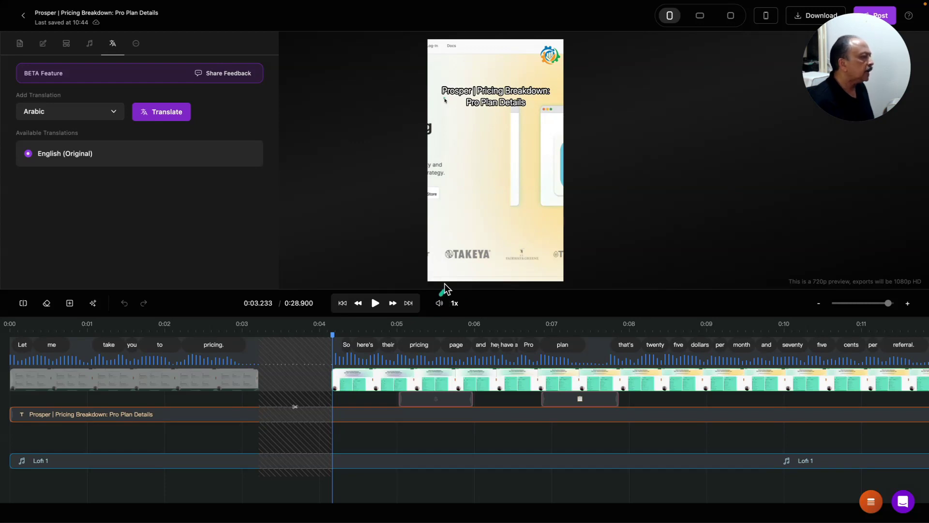
Select the video frame in the preview to show its framing options, deselect it, and select it again
left_click_drag(342, 345, 487, 153)
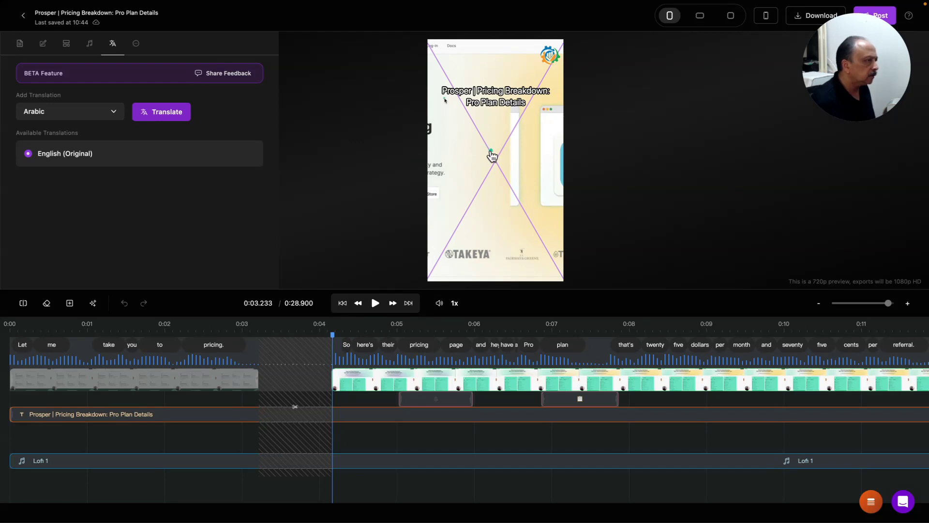
left_click(492, 156)
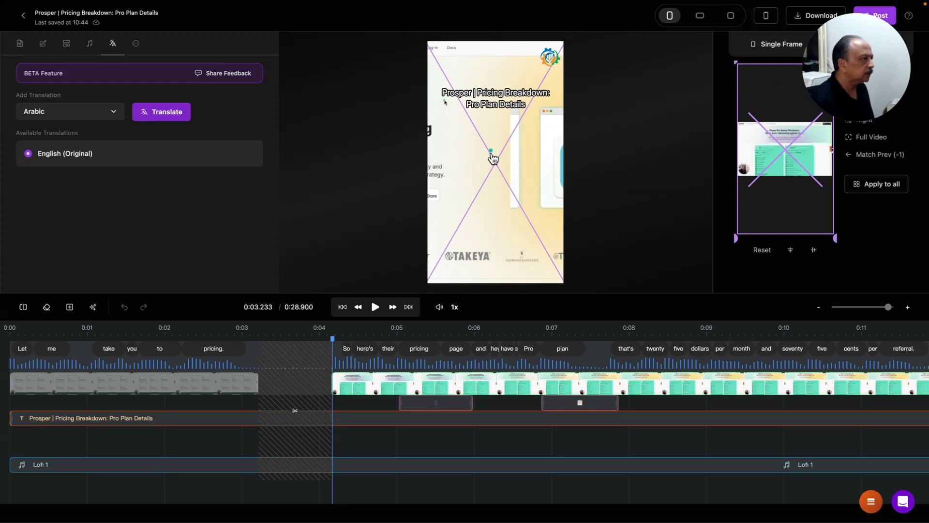
left_click(362, 145)
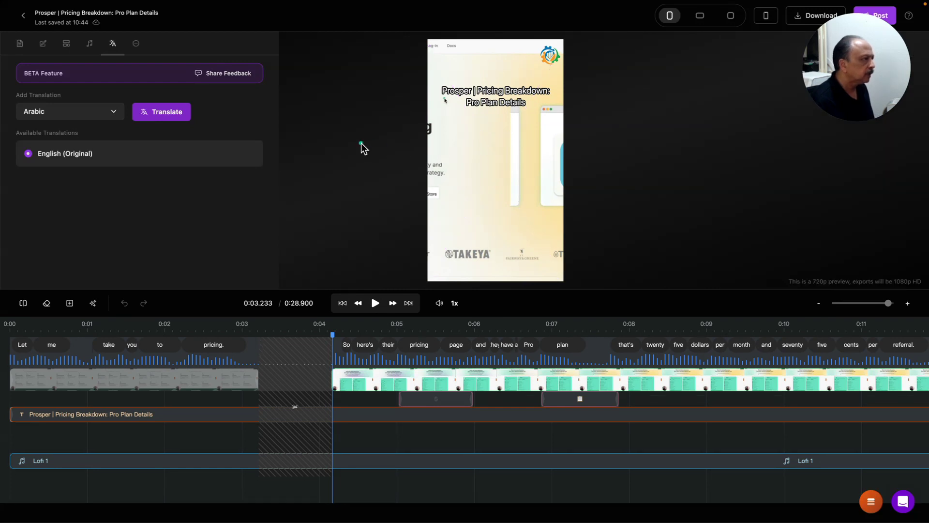
left_click(463, 149)
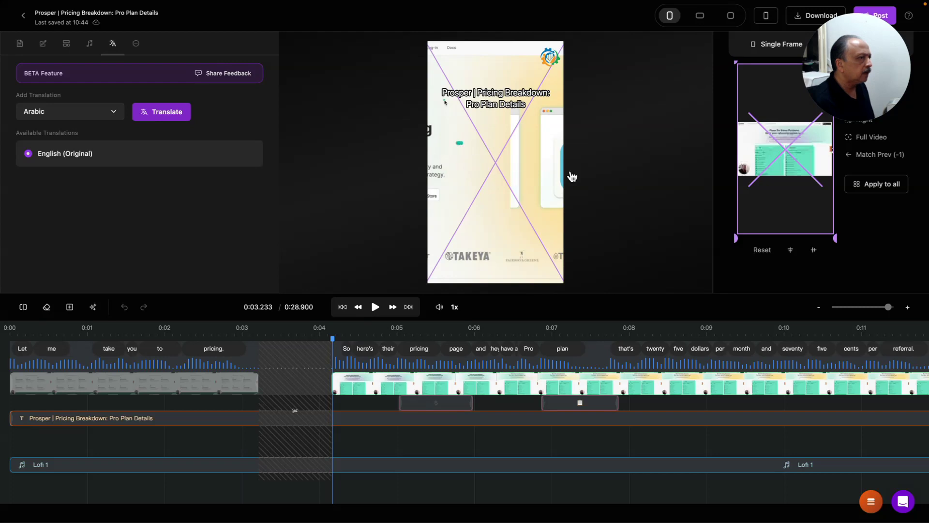
left_click_drag(837, 59, 639, 79)
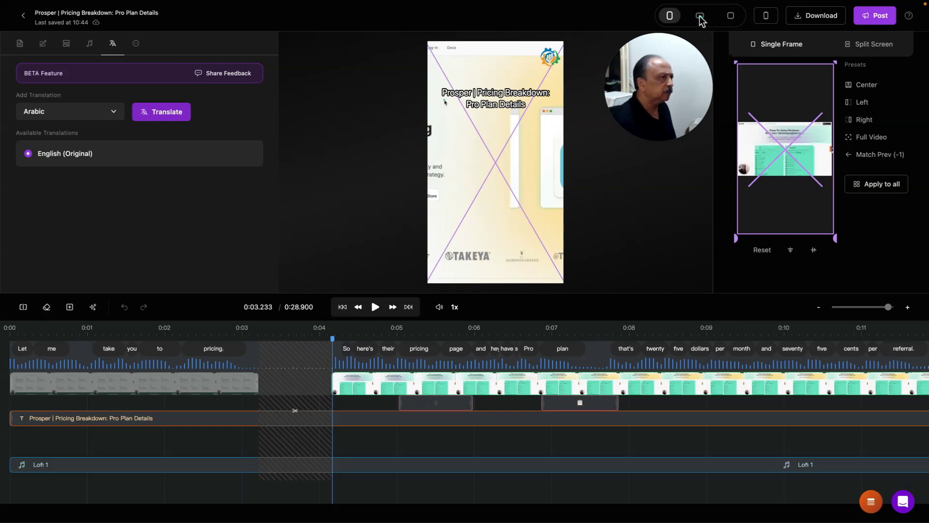
left_click_drag(678, 62, 670, 105)
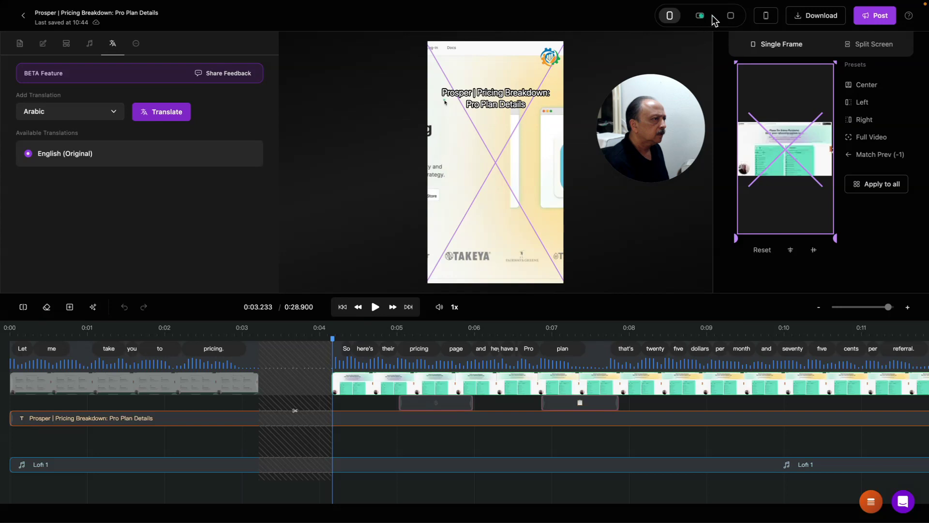
Try the moment in the square and landscape aspect ratios, and return it to portrait
left_click(731, 18)
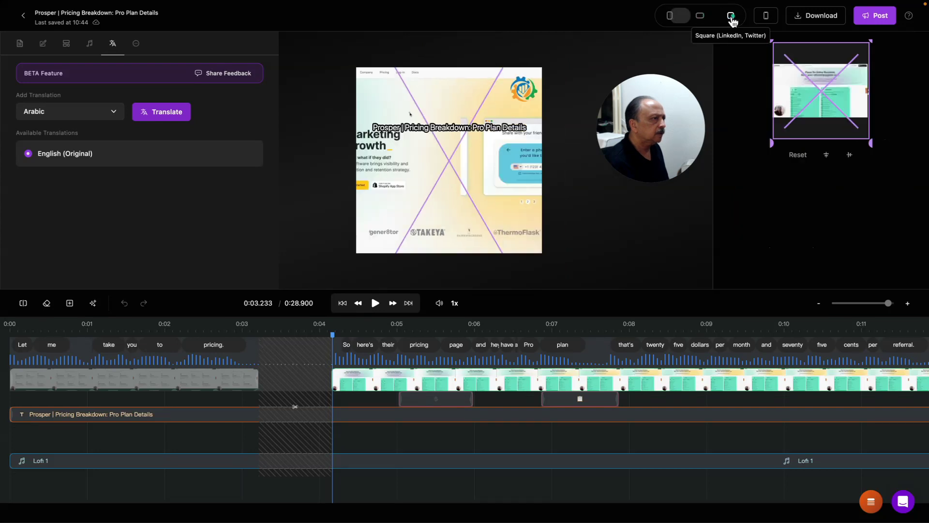
left_click(700, 18)
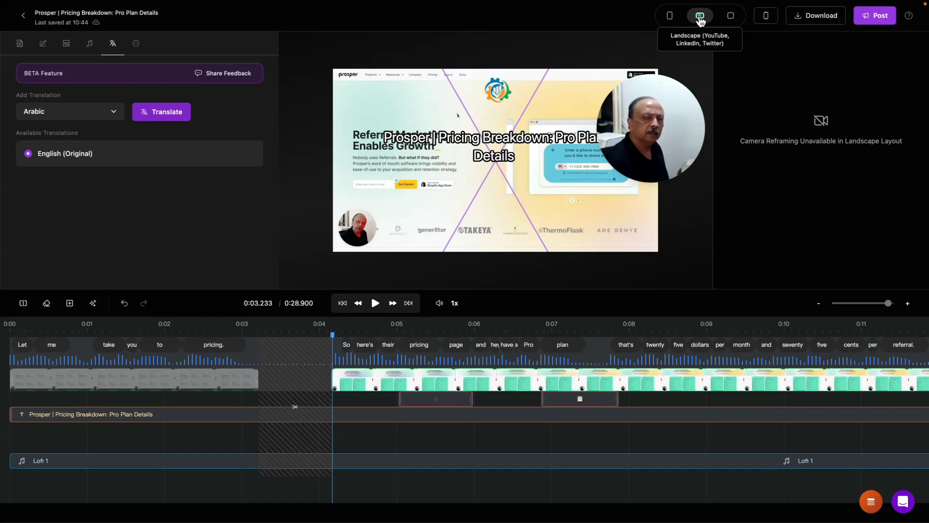
left_click(671, 18)
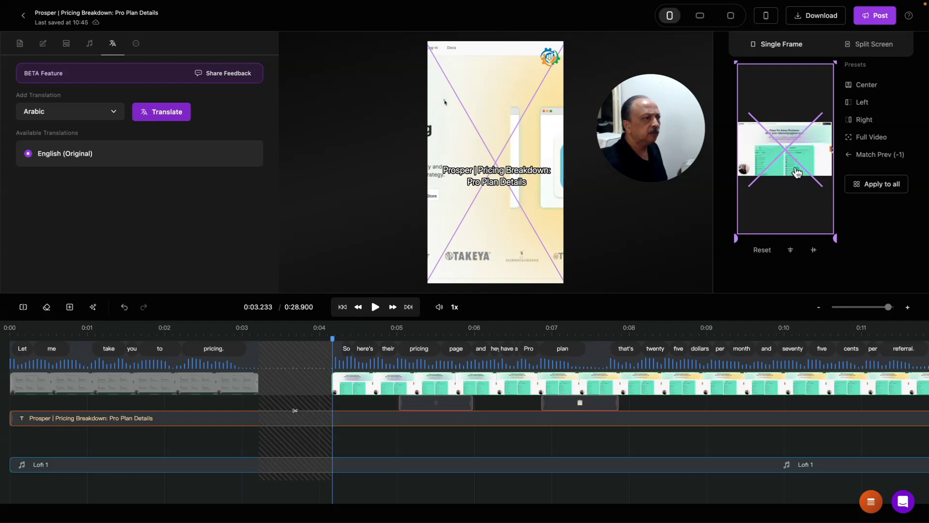
Try the Split Screen framing for the moment and switch back to Single Frame
left_click(863, 47)
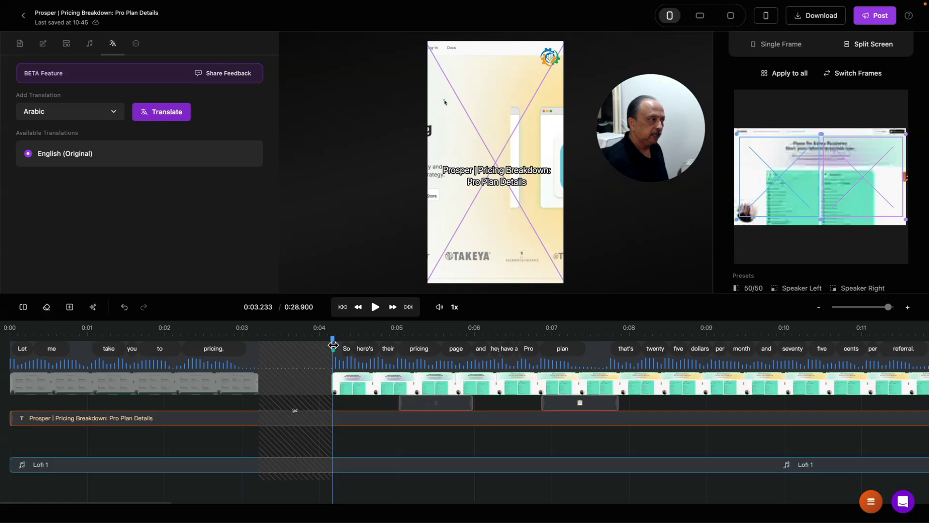
mouse_move(332, 340)
left_mouse_down()
mouse_move(375, 341)
mouse_move(334, 341)
left_mouse_up()
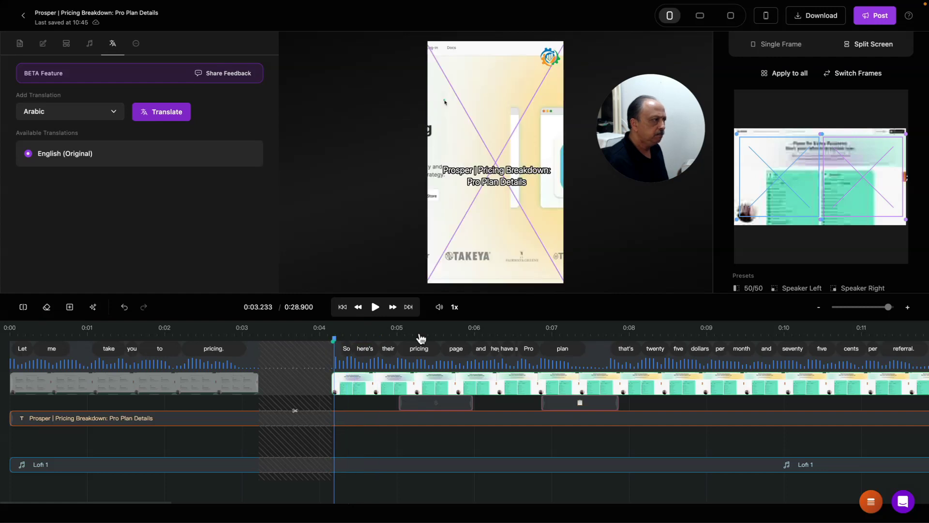
left_click(777, 48)
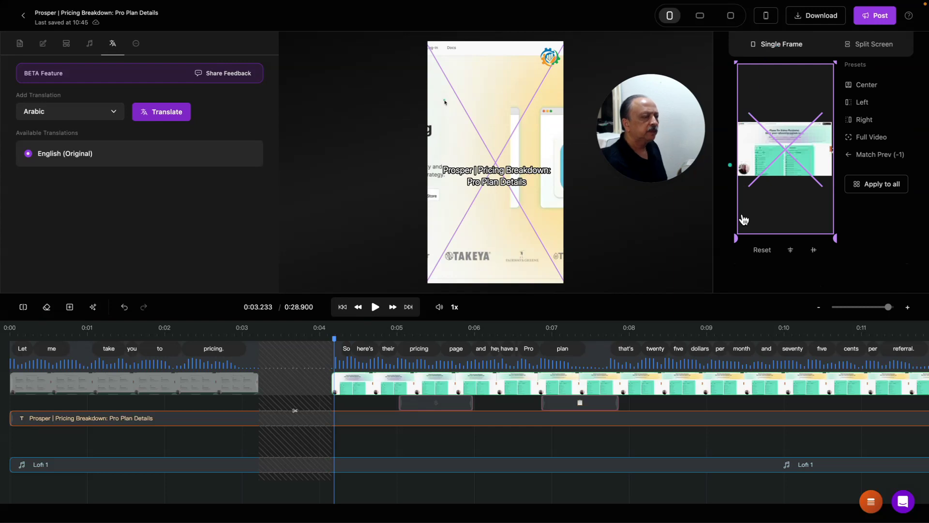
Undo the framing and aspect ratio changes back to the original portrait layout
left_click(124, 309)
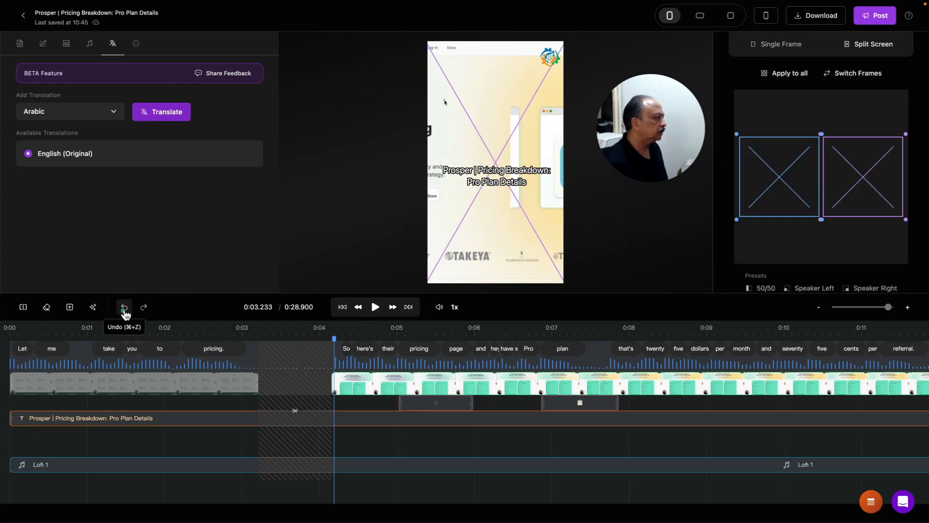
left_click(124, 308)
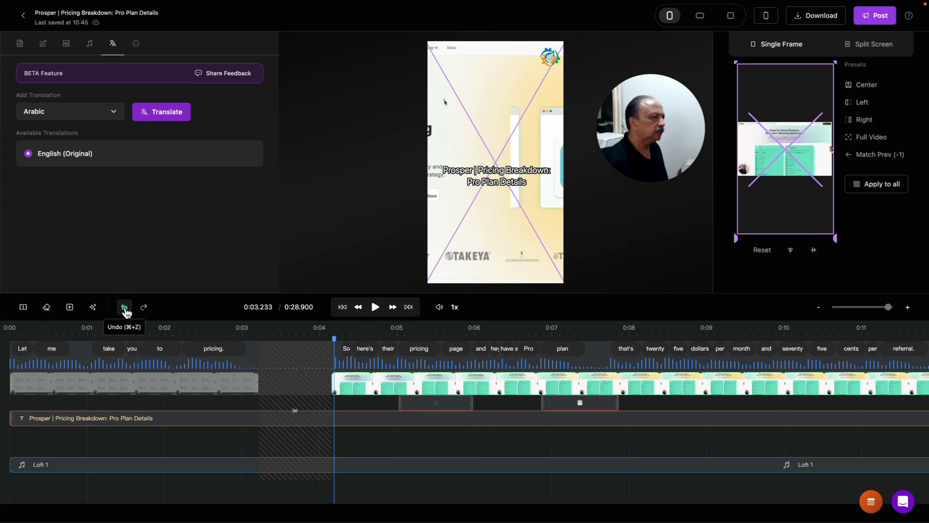
left_click(124, 308)
left_click(126, 309)
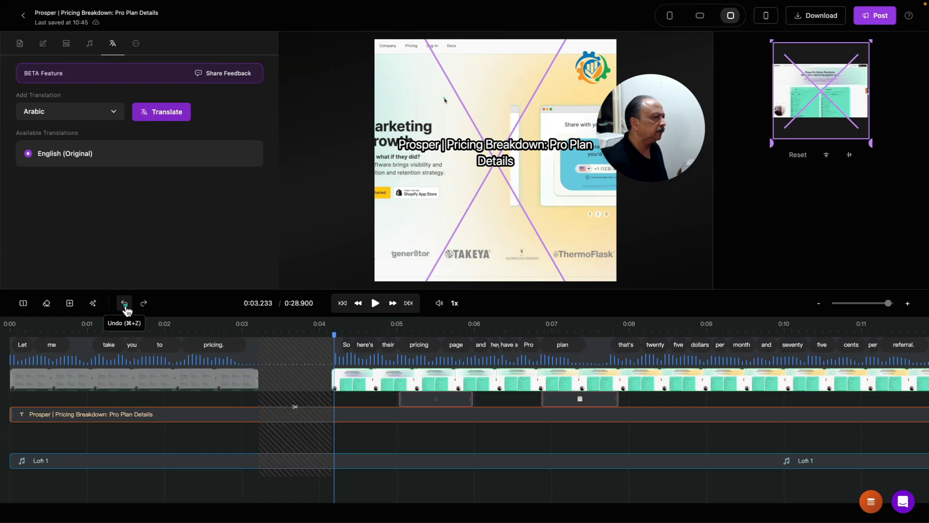
left_click(125, 304)
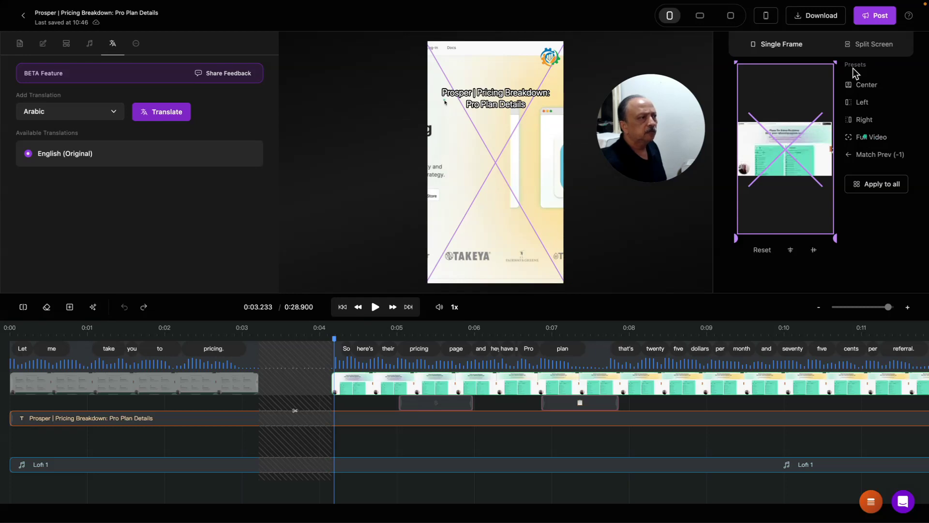
Try the Center and Match Prev framing presets on the portrait frame, and undo both changes
left_click(861, 86)
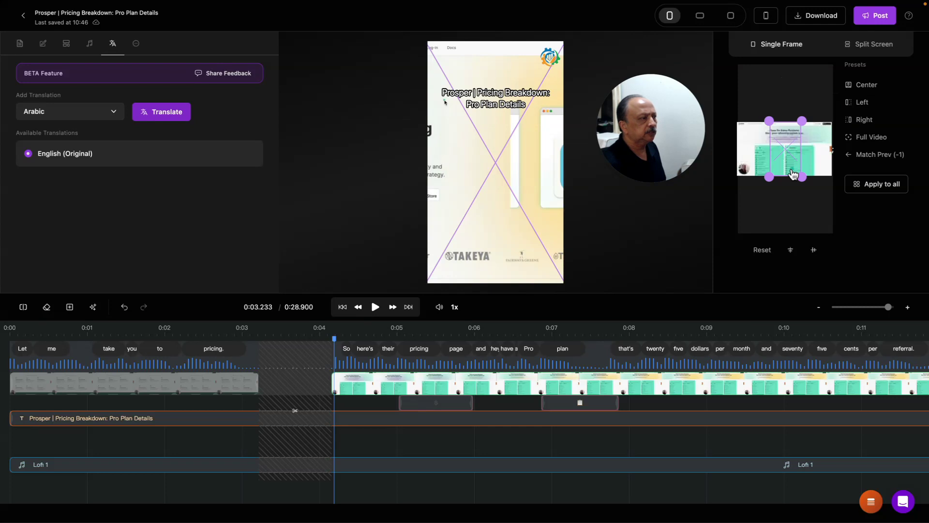
left_click(861, 156)
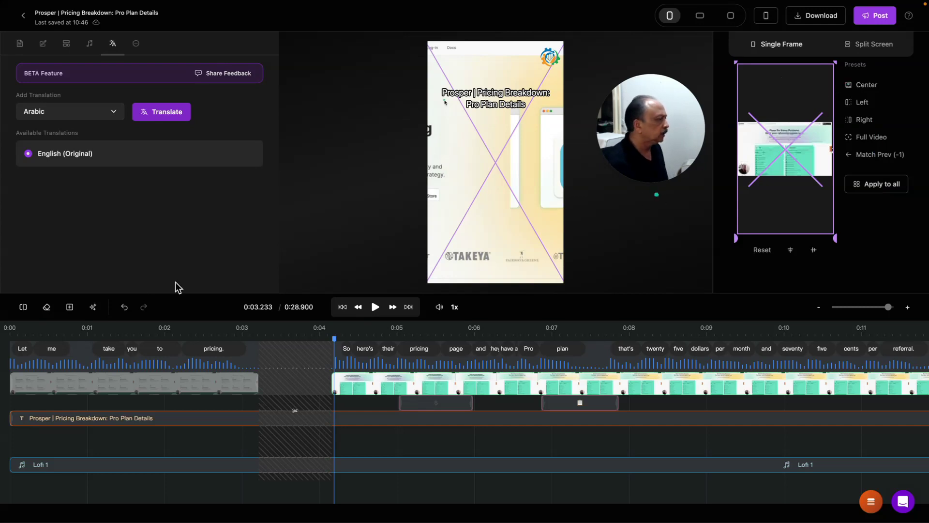
left_click(125, 307)
left_click(126, 309)
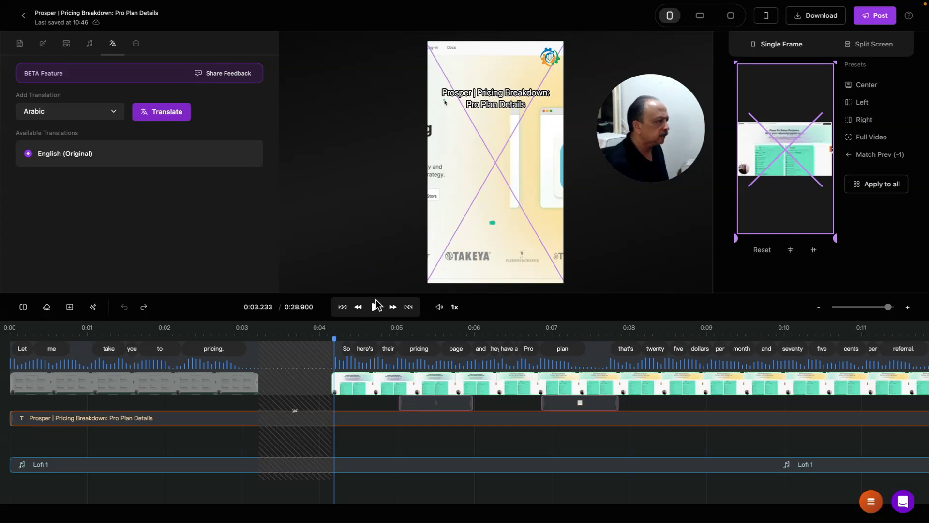
Play the moment's preview for a few seconds and pause it
left_click(375, 308)
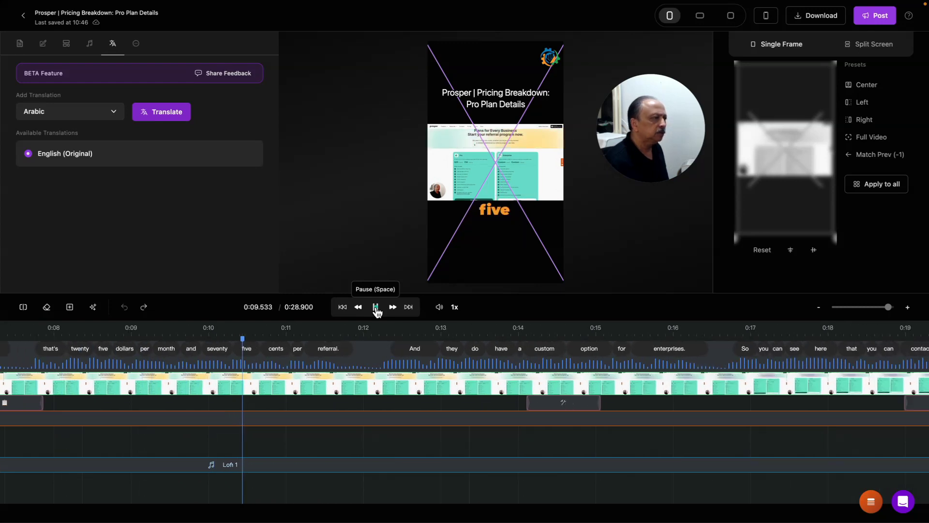
left_click(375, 308)
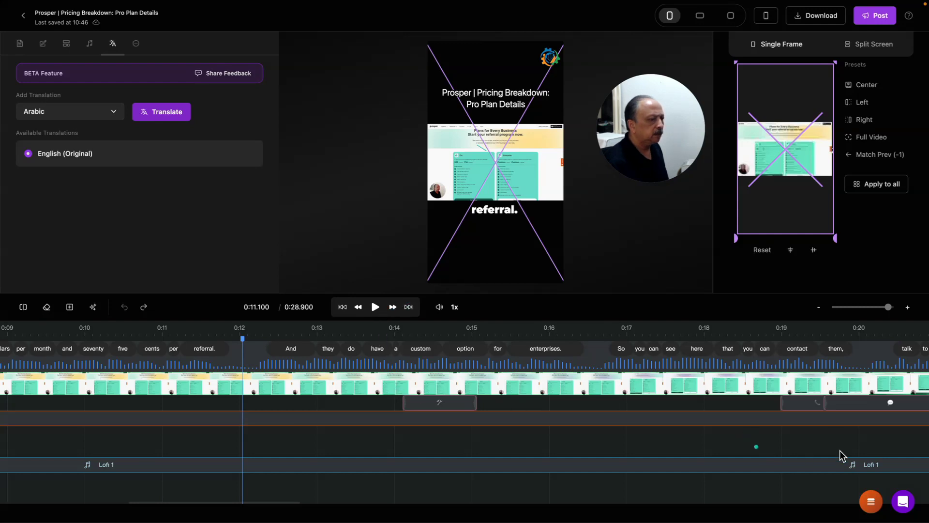
Check the Renders and Posts lists, and close them
left_click(871, 503)
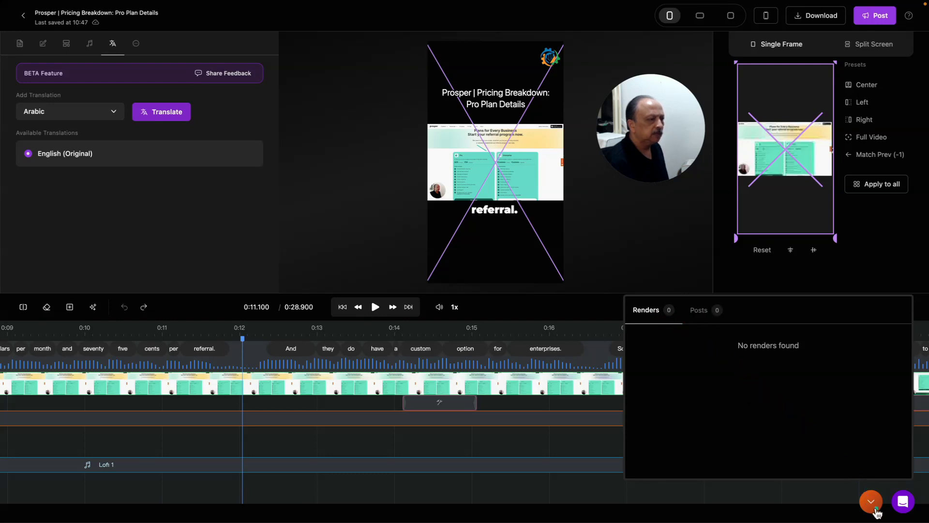
left_click(704, 312)
left_click(653, 314)
left_click(870, 501)
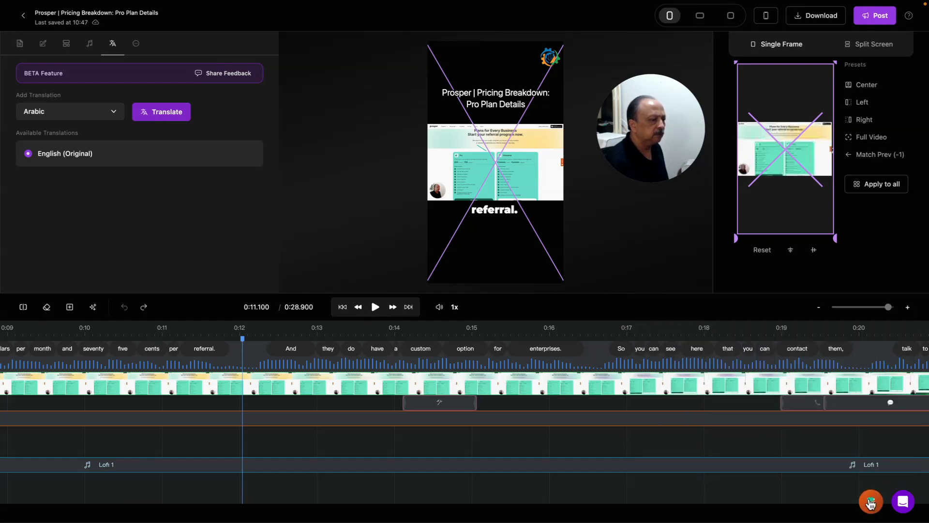
Open the support chat briefly and close it without sending a message
left_click(903, 506)
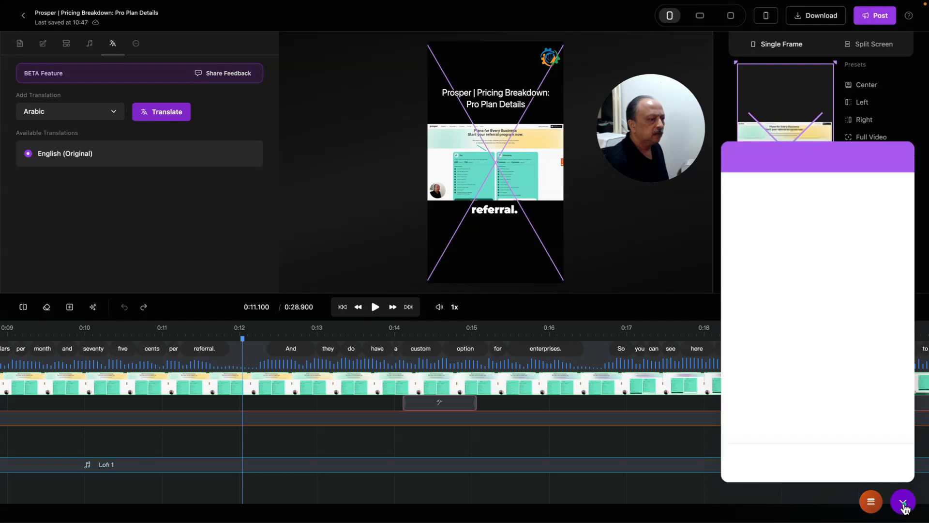
left_click(904, 505)
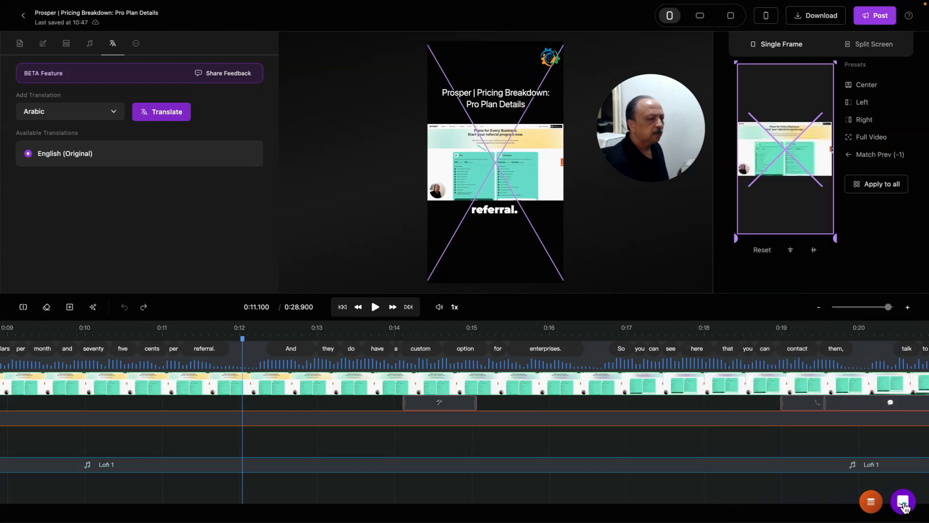
left_click(904, 506)
left_click(904, 505)
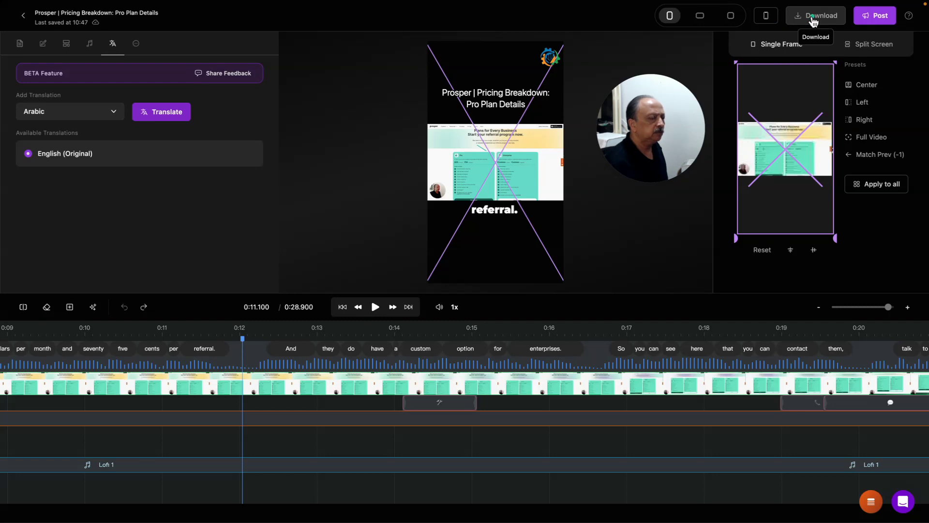
Open the moment's posting options and compare the Facebook, YouTube and Instagram settings, returning to YouTube
left_click(879, 18)
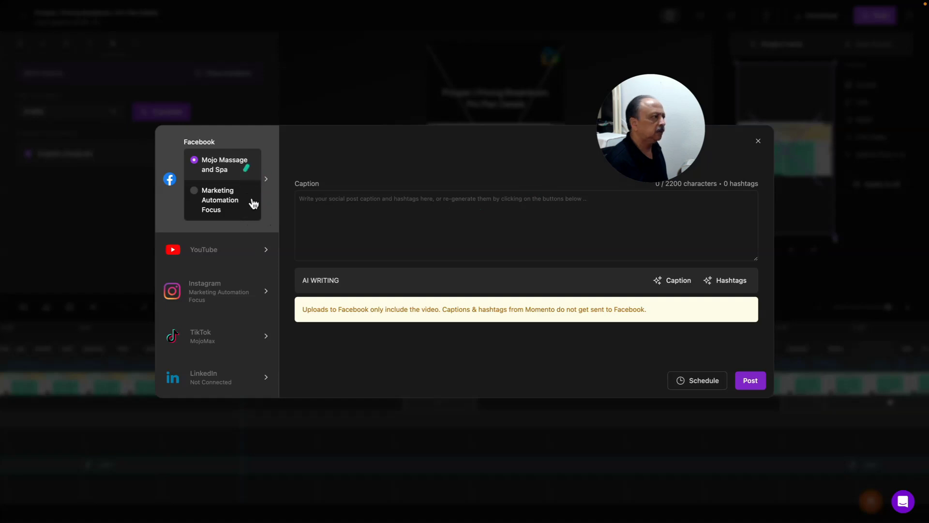
left_click(241, 251)
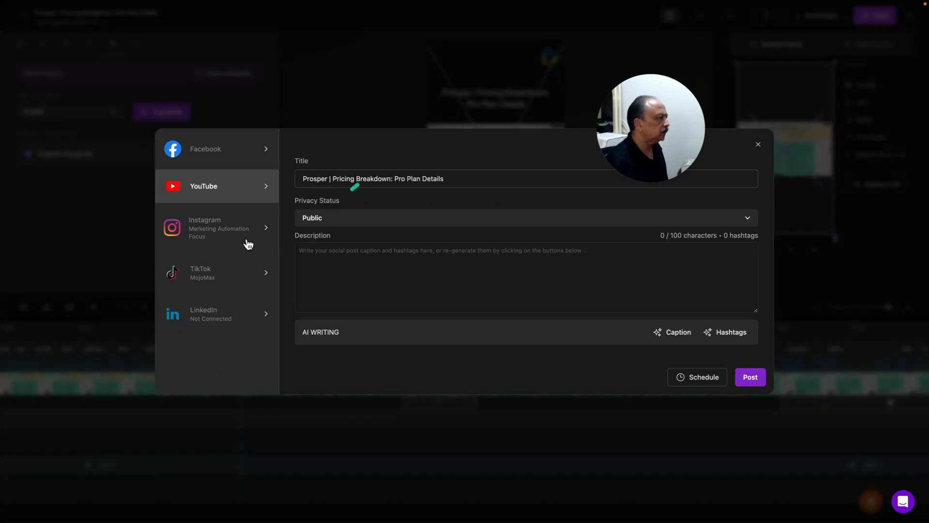
left_click(211, 236)
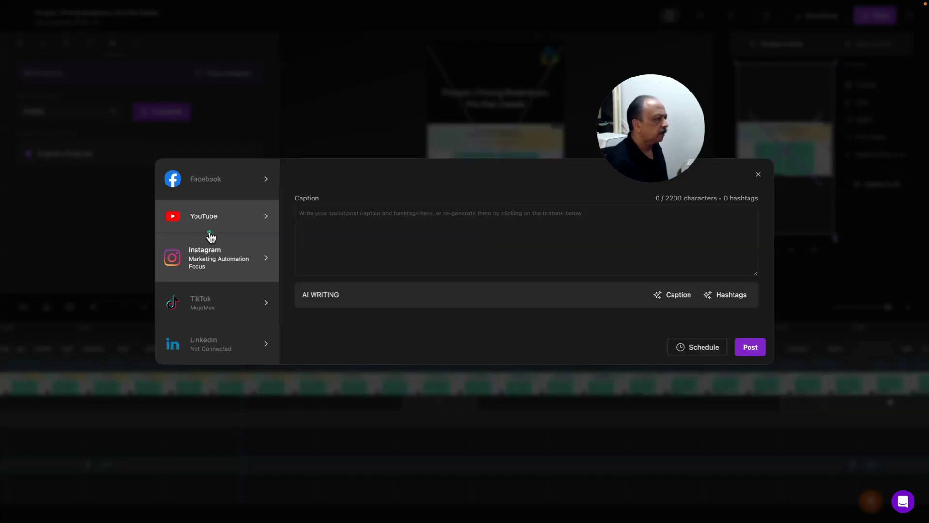
left_click(215, 222)
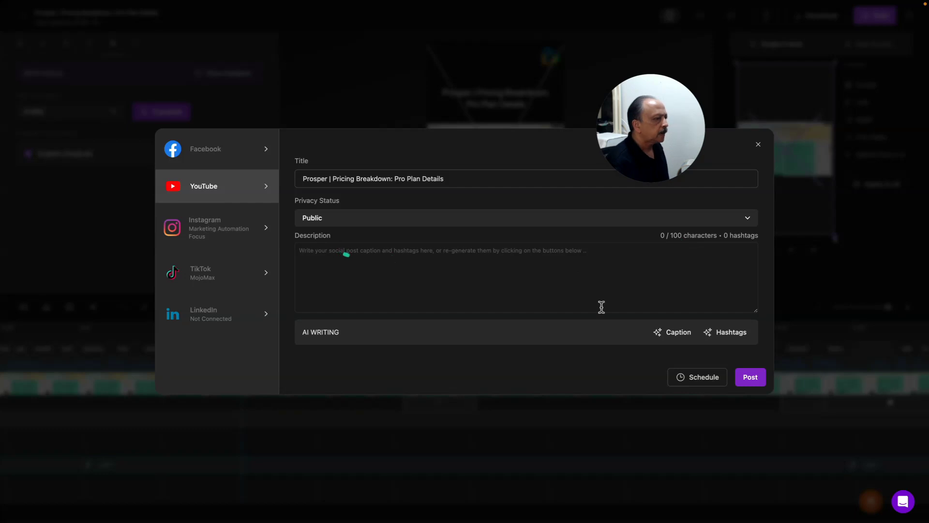
Generate an AI caption for the YouTube post's description, and close the posting dialog without publishing or scheduling
left_click(669, 335)
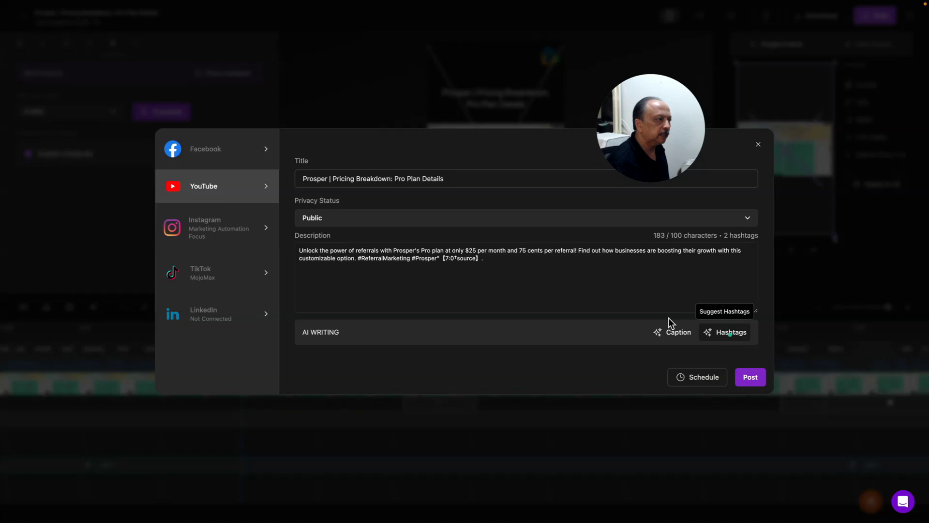
left_click(453, 285)
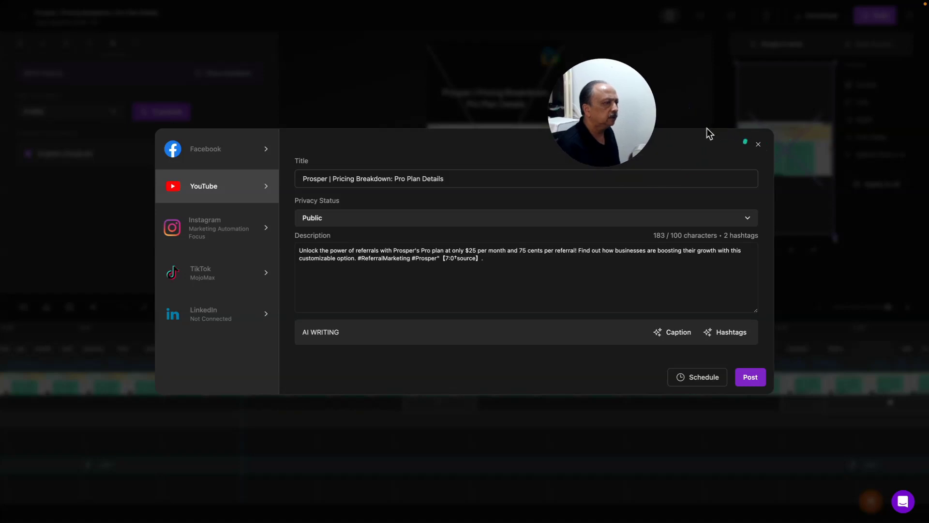
left_click_drag(634, 113, 877, 69)
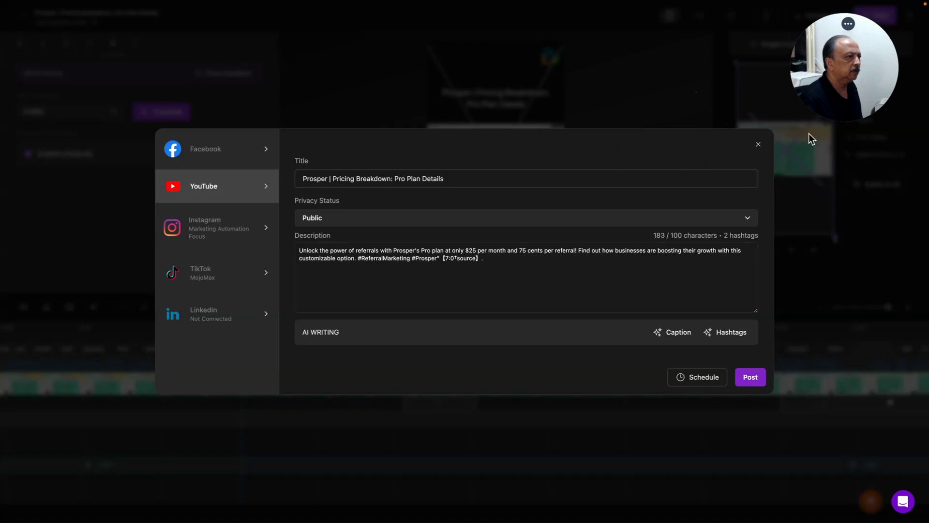
left_click(759, 146)
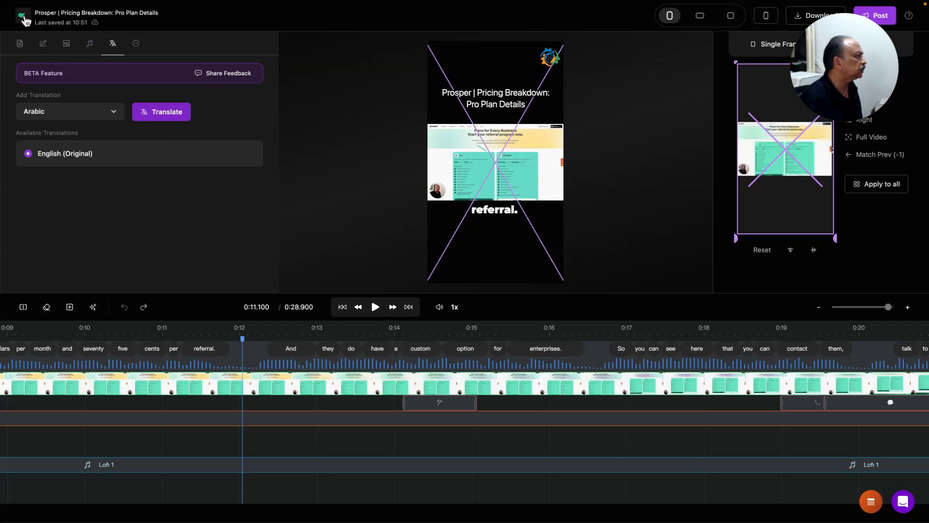
Leave the moment editor, open the video's Transcript view, browse its shorts and select "Mastering Referral Marketing"
left_click(24, 17)
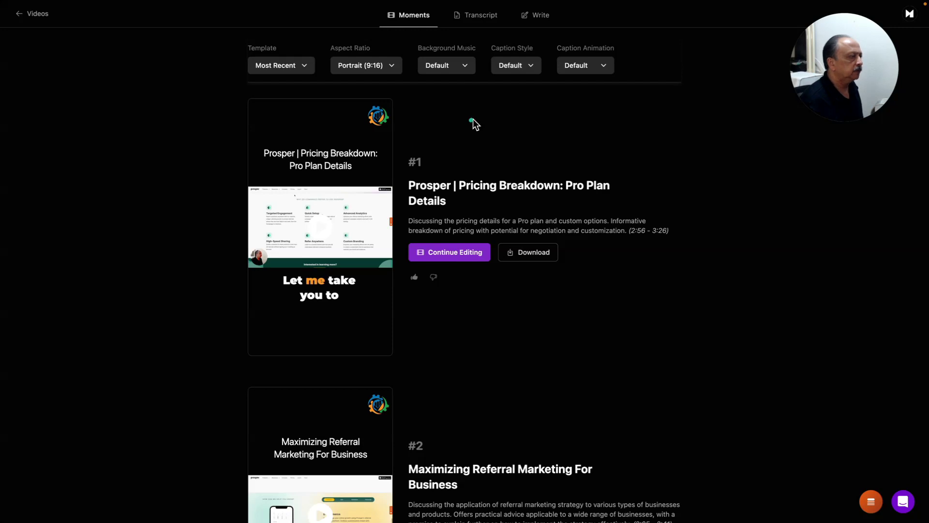
left_click(478, 24)
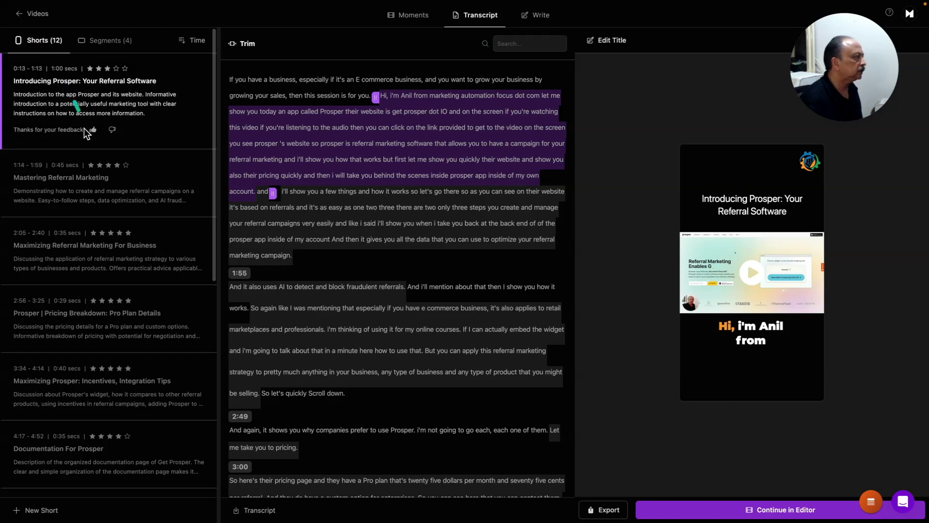
scroll(83, 132, "down", 1)
scroll(83, 132, "down", 1)
scroll(82, 132, "up", 2)
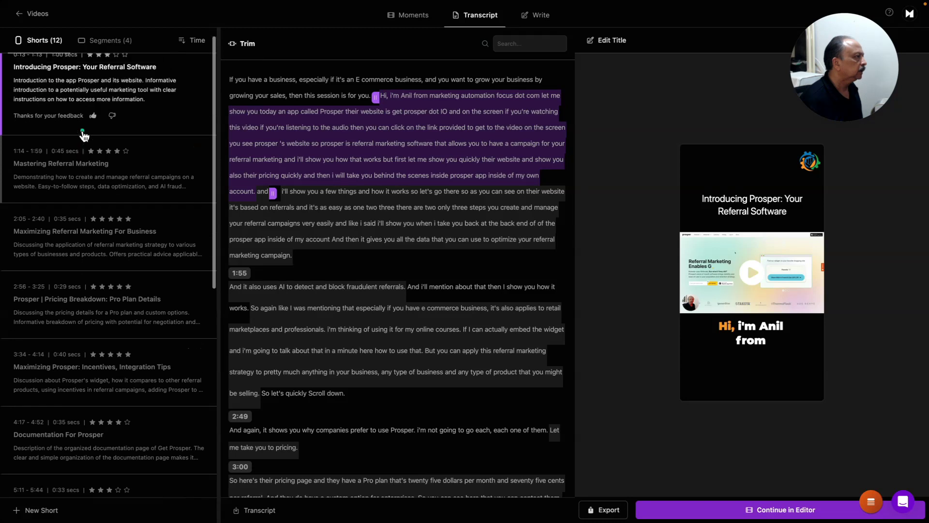
scroll(83, 130, "down", 2)
scroll(82, 129, "up", 2)
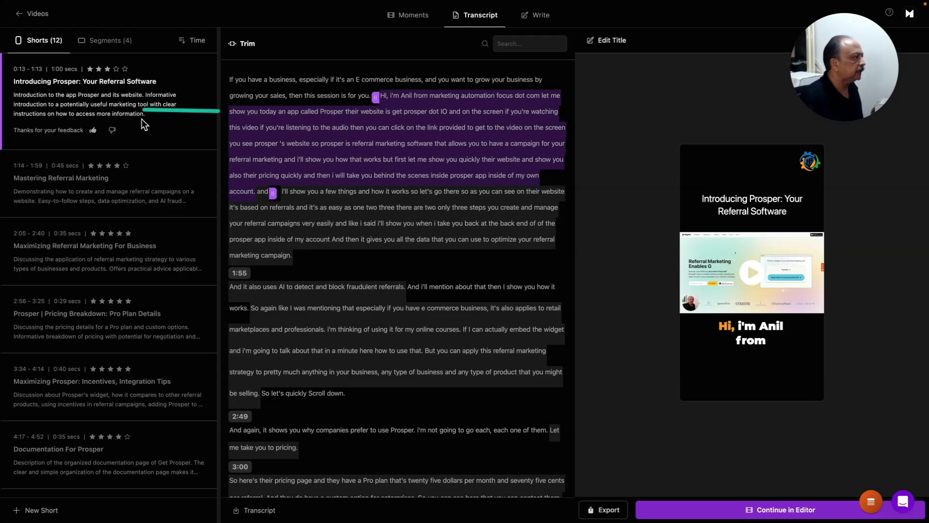
left_click(137, 182)
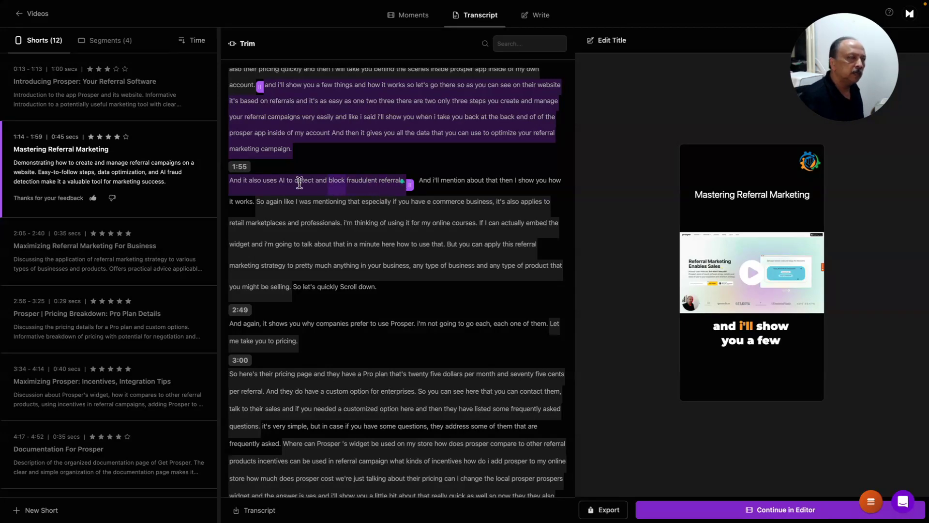
Browse the list of shorts and select "Get Prosper's Impressive Financial Calculator" to review its transcript range
left_click(113, 200)
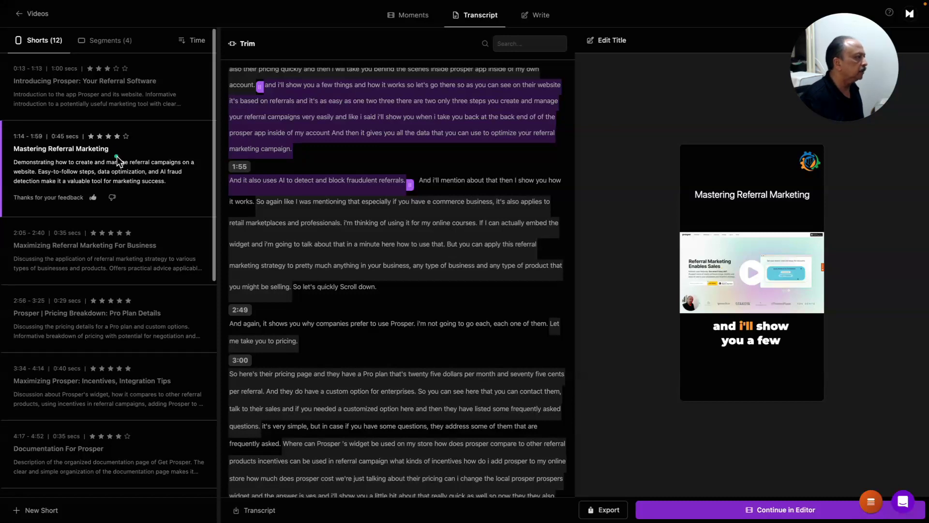
scroll(120, 229, "down", 1)
scroll(121, 228, "down", 3)
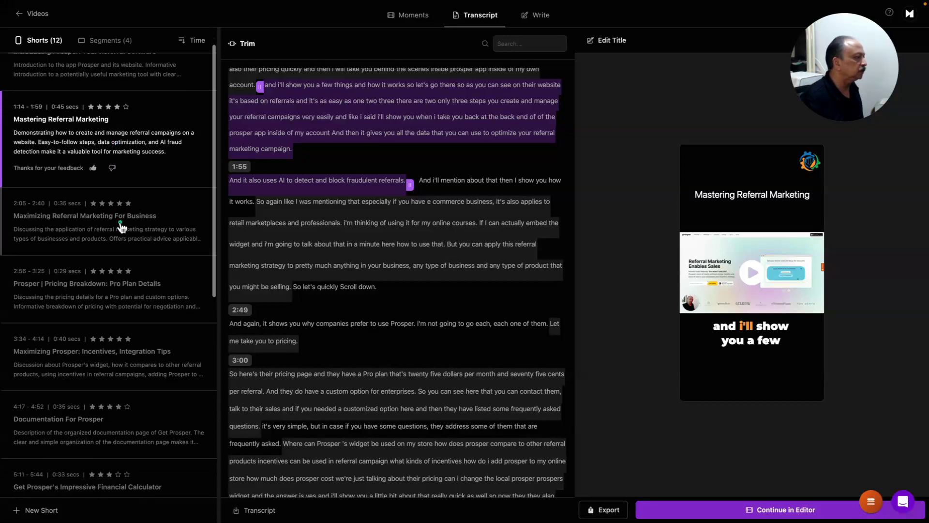
scroll(120, 225, "down", 1)
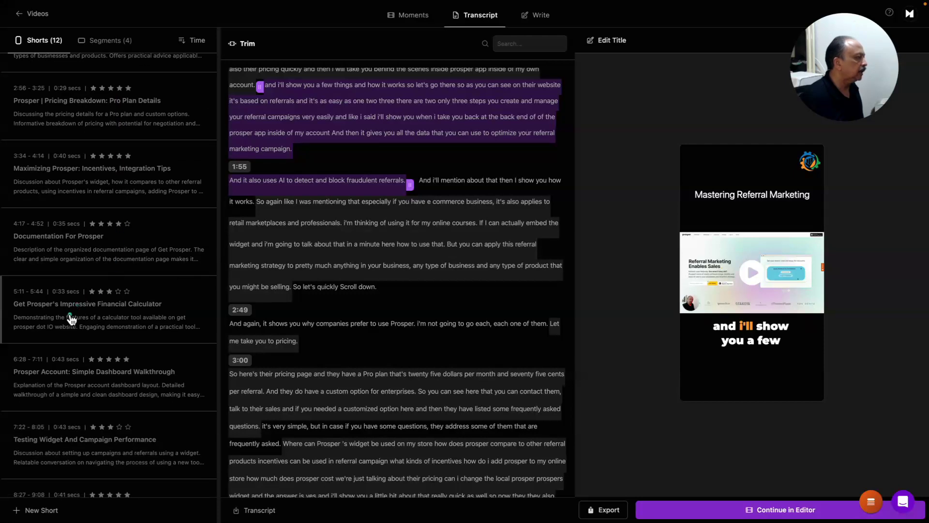
left_click(116, 308)
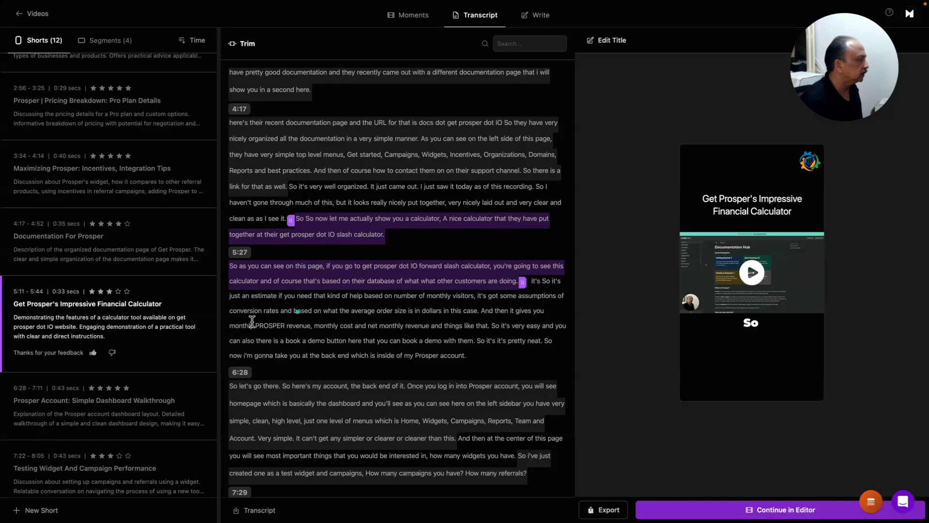
scroll(204, 330, "up", 3)
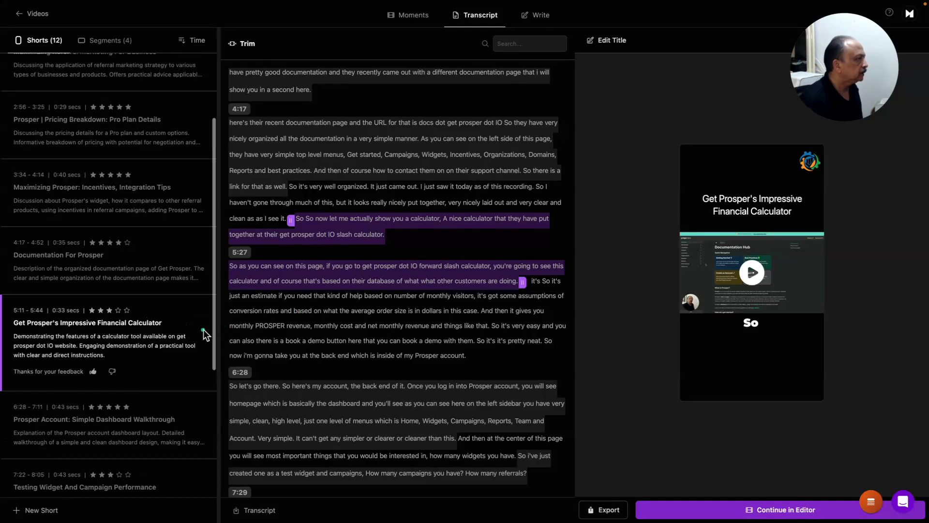
scroll(203, 333, "up", 4)
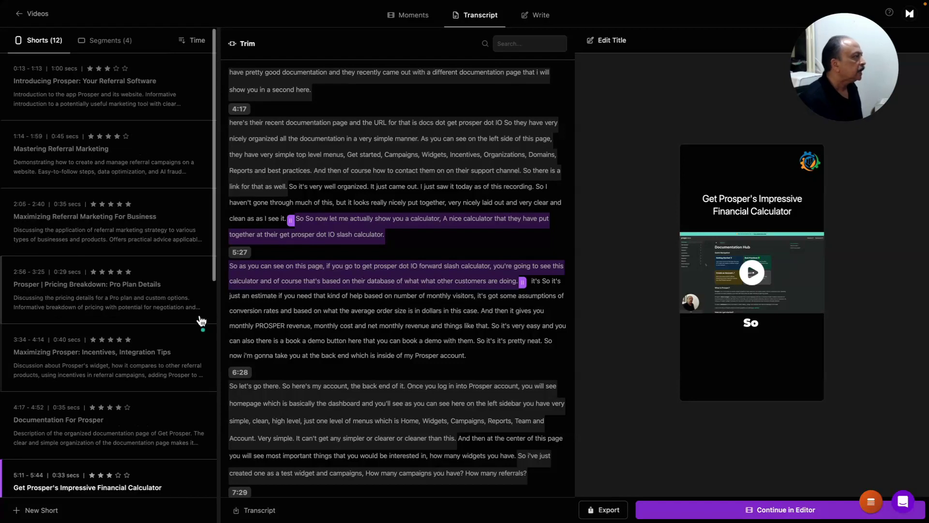
Show the video's segments, select "Boost Sales With Prosper: Referral Marketing" and open it in the editor
left_click(104, 46)
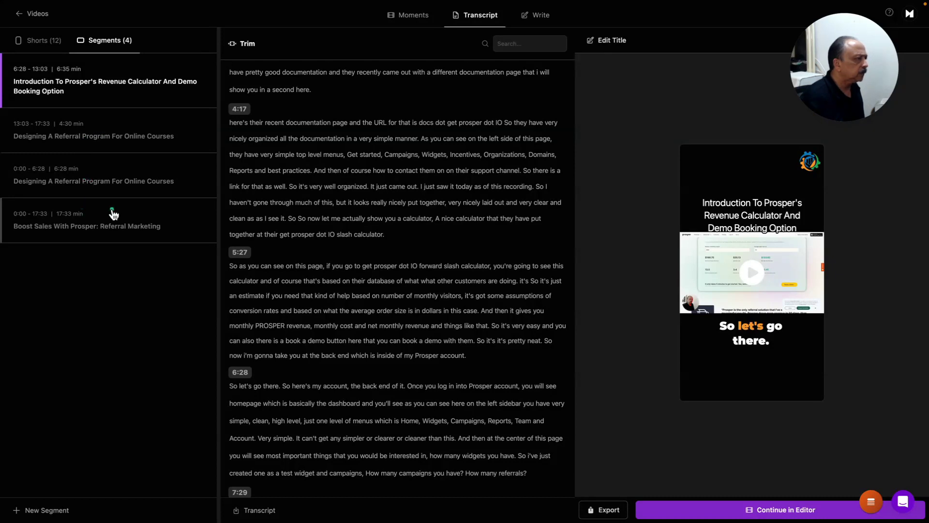
left_click(113, 213)
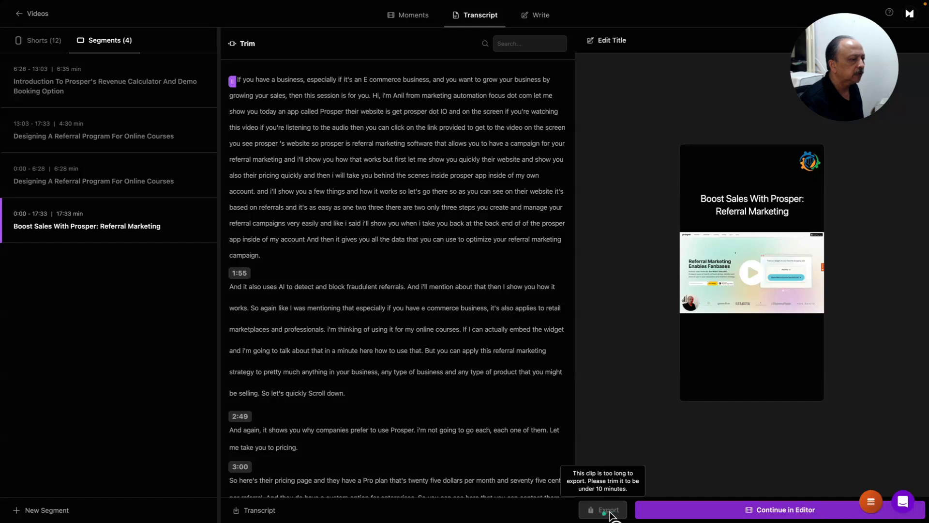
left_click(762, 512)
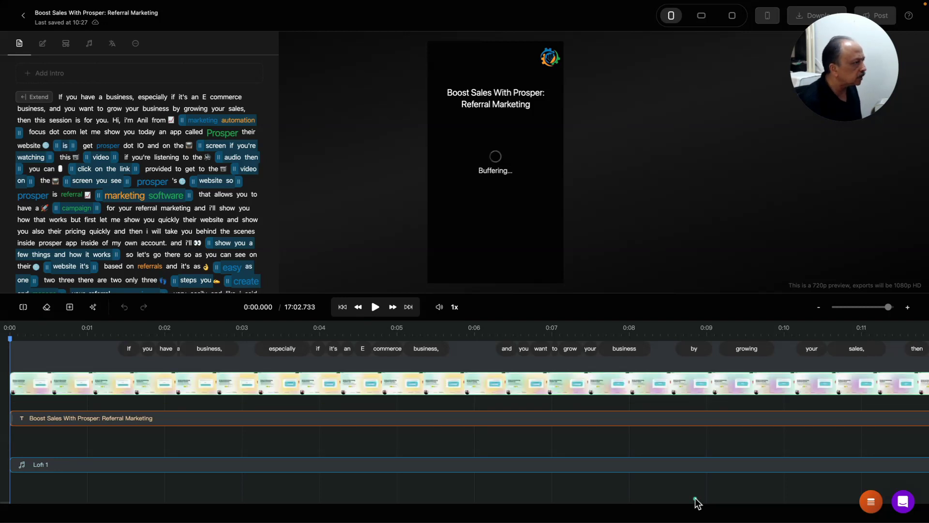
left_click(726, 469)
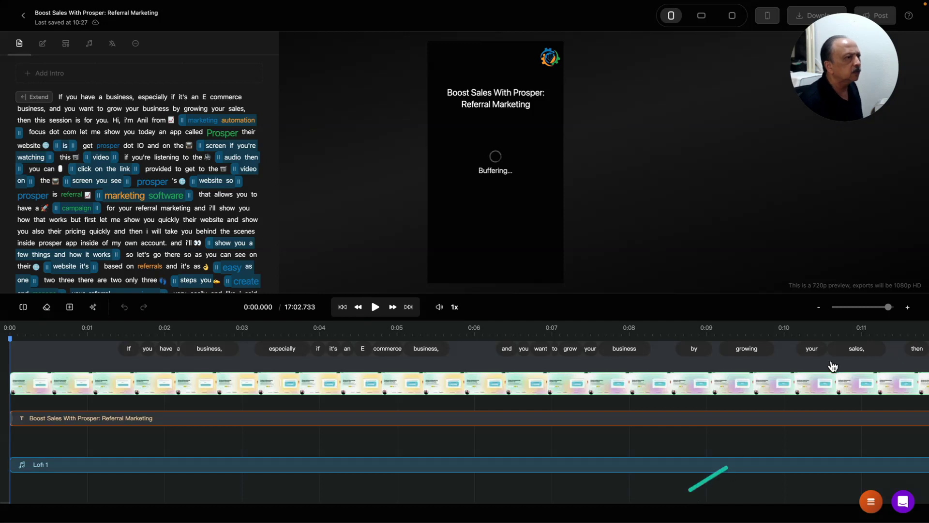
left_click_drag(834, 87, 827, 150)
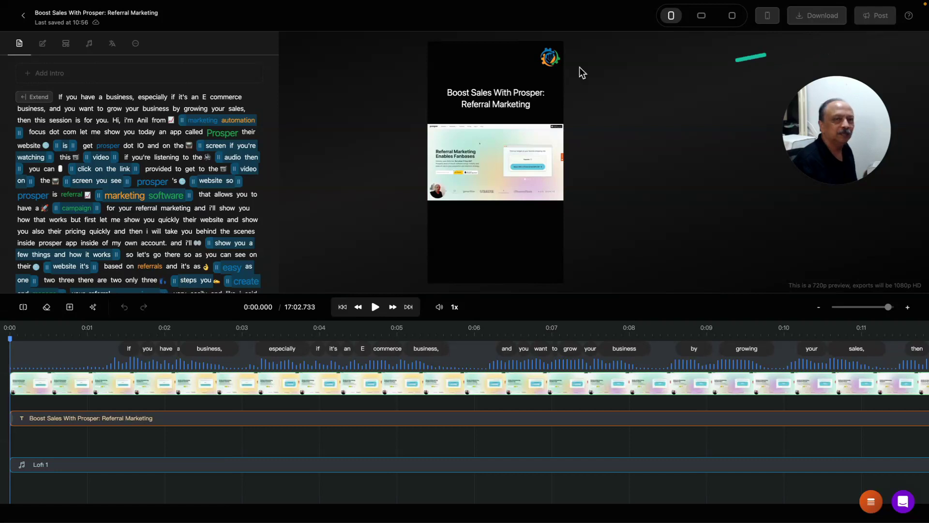
Leave the editor, return to the Transcript view's segments and select "Boost Sales With Prosper: Referral Marketing" again
left_click(24, 16)
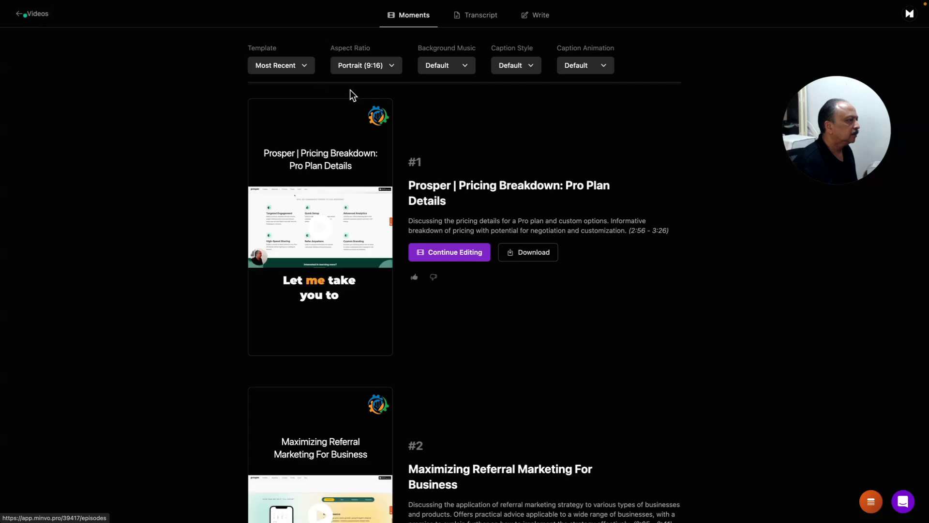
left_click(473, 20)
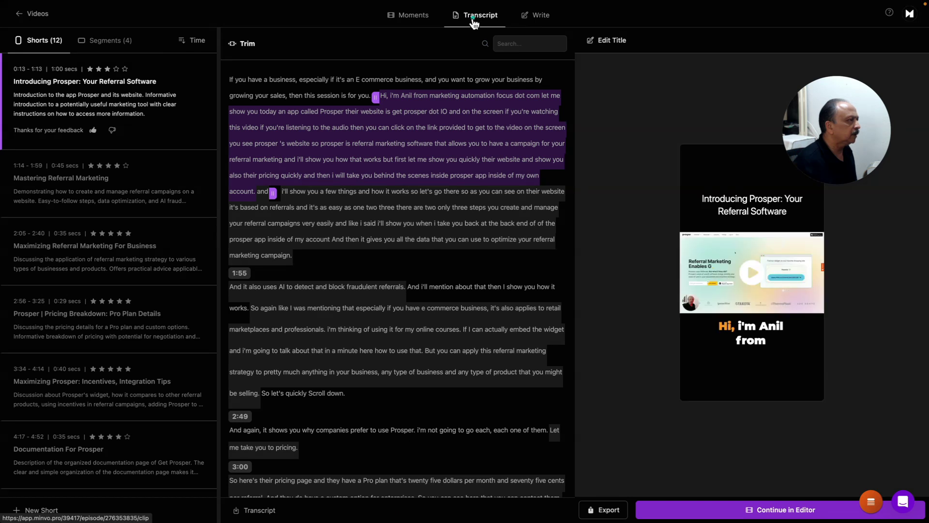
left_click(106, 44)
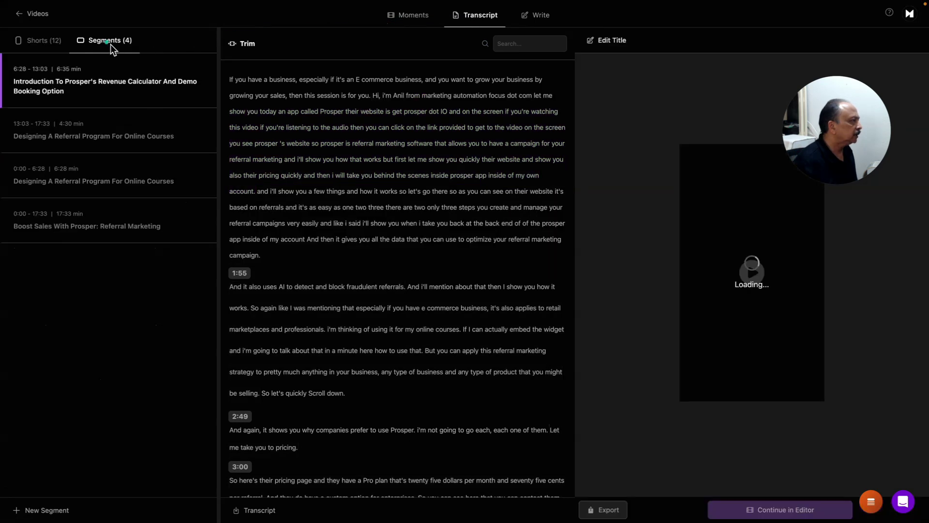
left_click(104, 219)
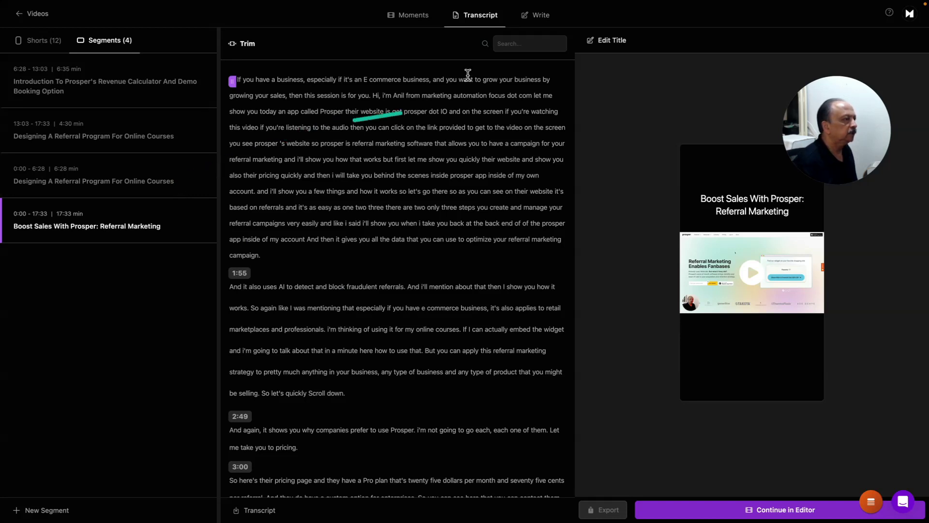
Open the Write assistant and load the shownotes prompt that suggests SEO keywords
left_click(537, 21)
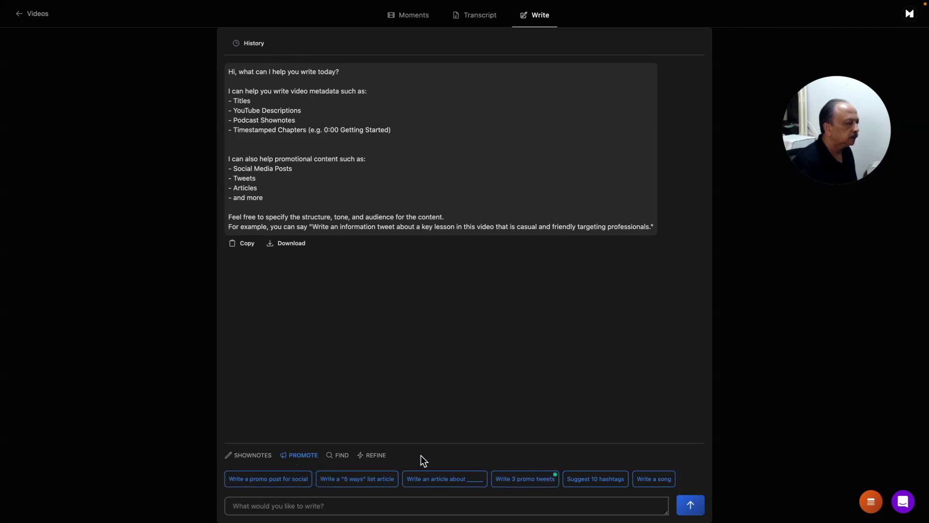
left_click(253, 456)
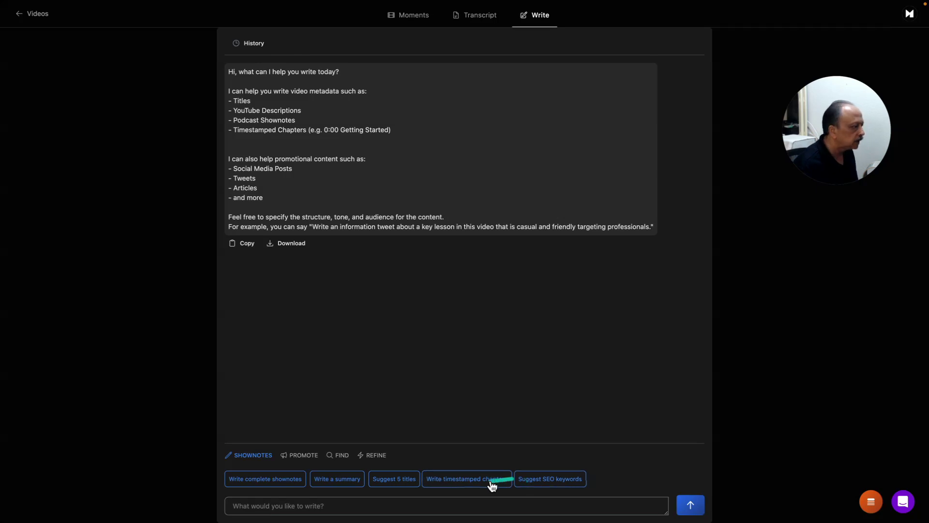
left_click(560, 483)
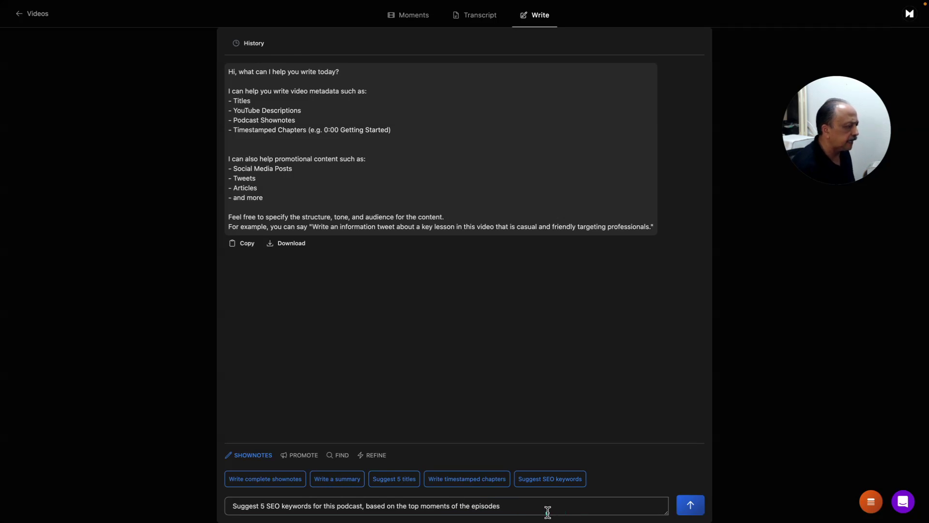
Reword the prompt to "Suggest 5 SEO keywords for this youtube video review, based on the top moments of this episode" and submit it
double_click(348, 506)
type("youtube")
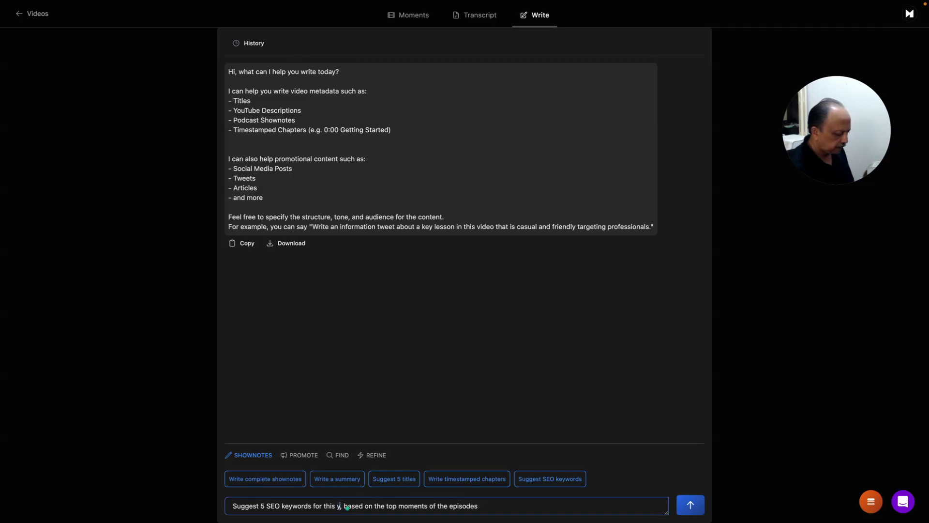
type(" video review")
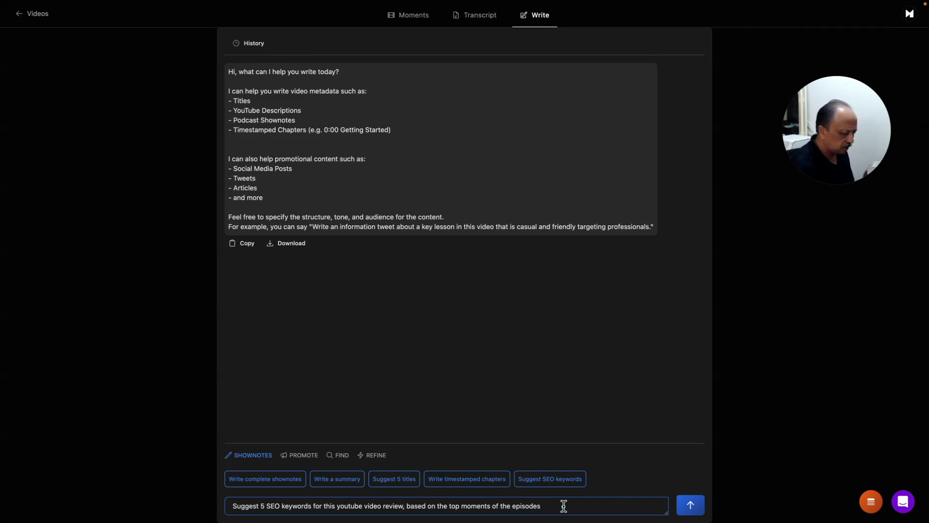
key("BackSpace")
left_click(510, 506)
key("BackSpace")
type("is")
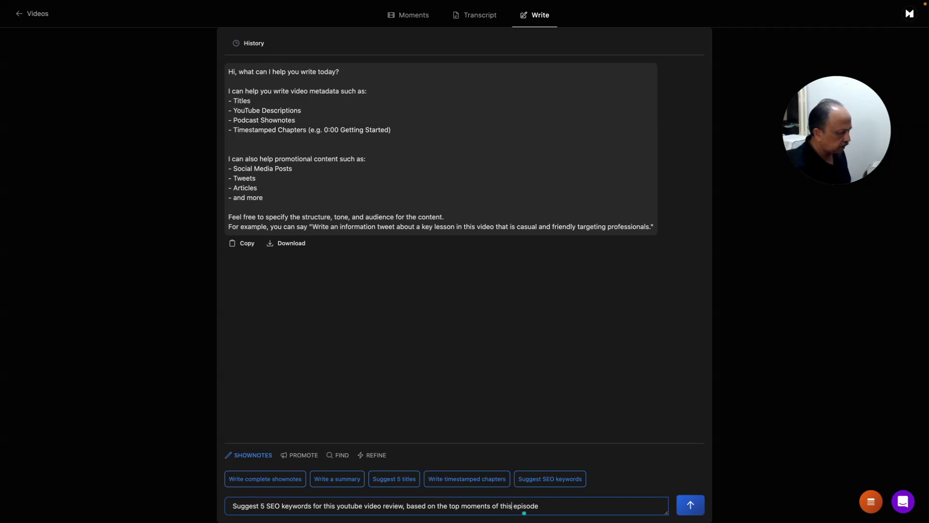
left_click(691, 506)
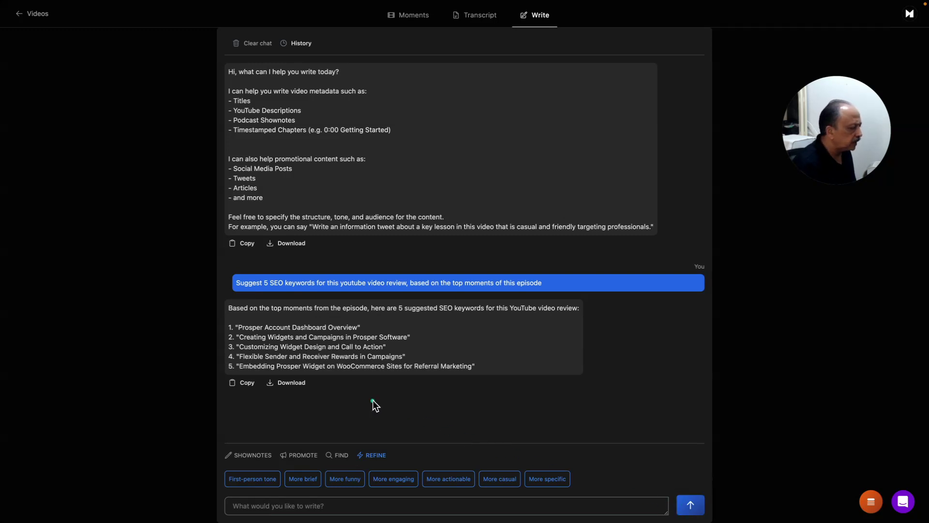
Look through the shownotes and promote prompts, and submit the prompt for a "5 ways" list article
left_click(260, 457)
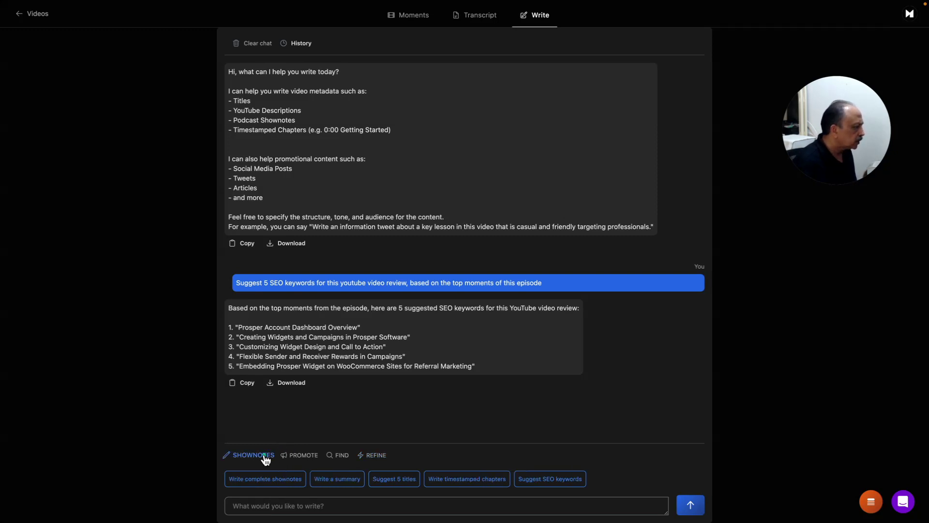
left_click(307, 460)
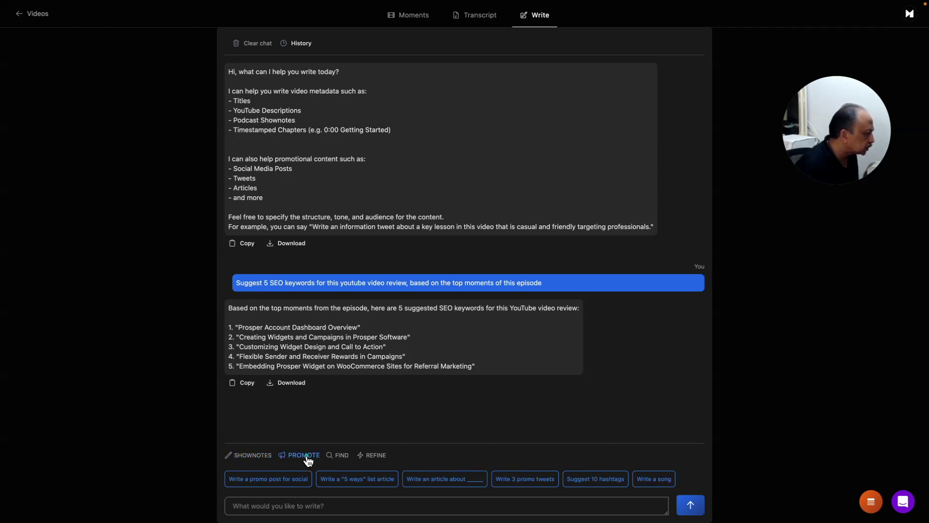
left_click(354, 481)
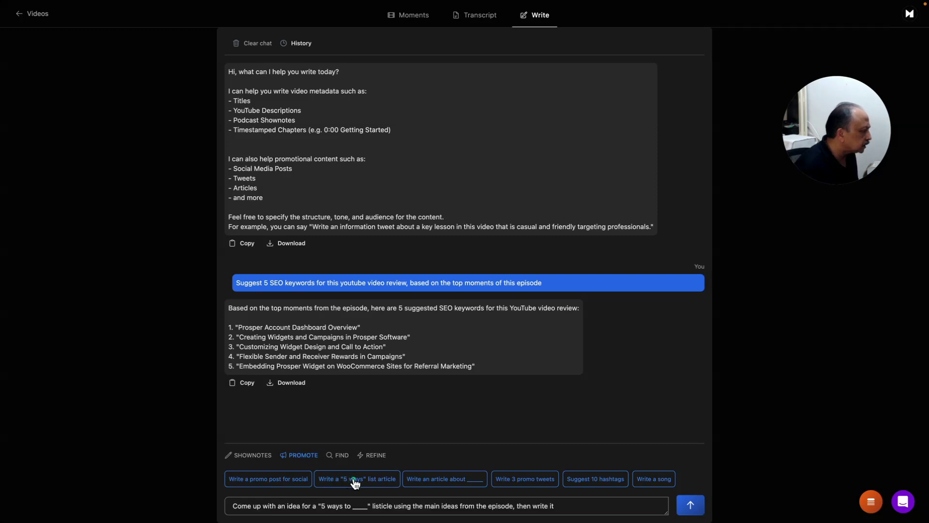
left_click(410, 513)
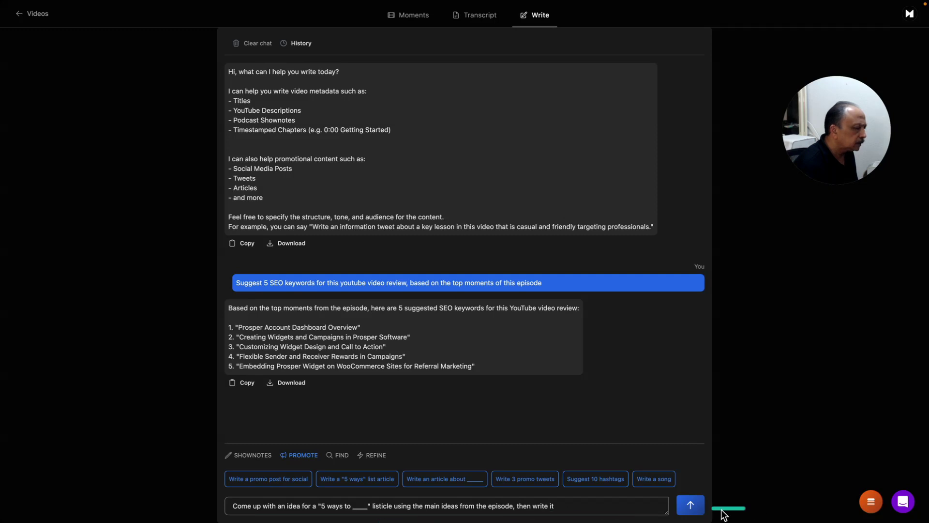
left_click(690, 506)
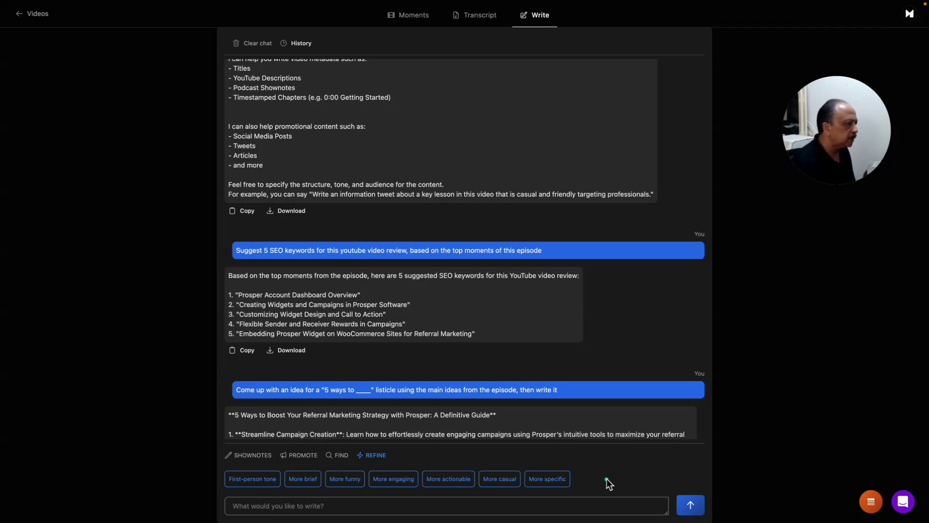
Submit the Find prompt asking for 5 shareable verbatim quotes from the episode
left_click(337, 457)
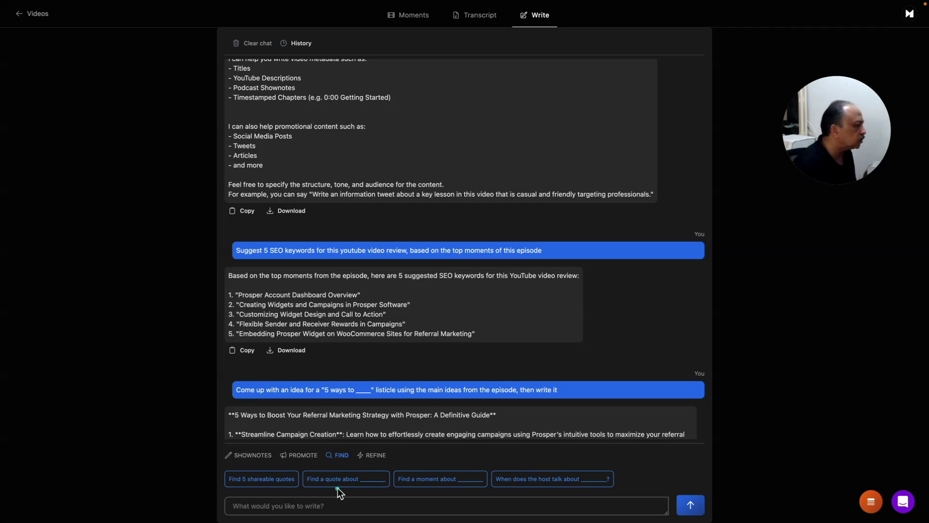
left_click(267, 483)
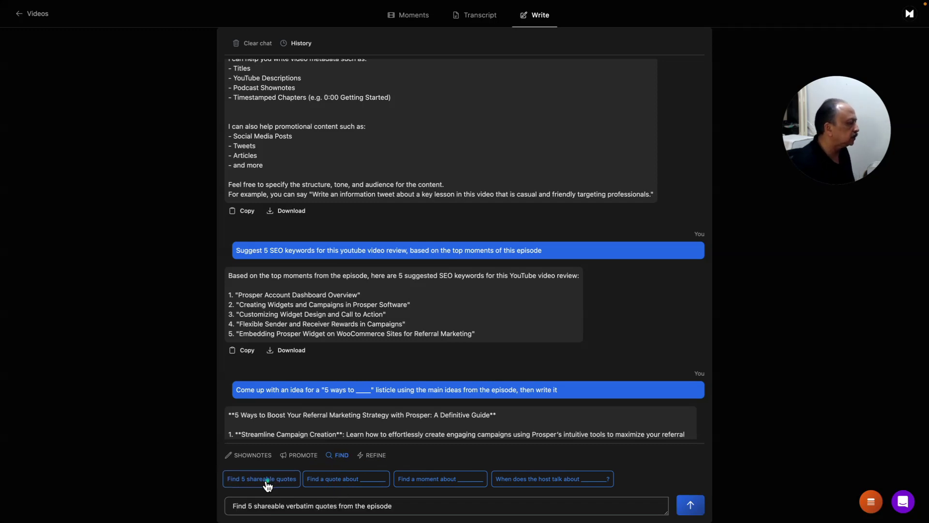
left_click(690, 506)
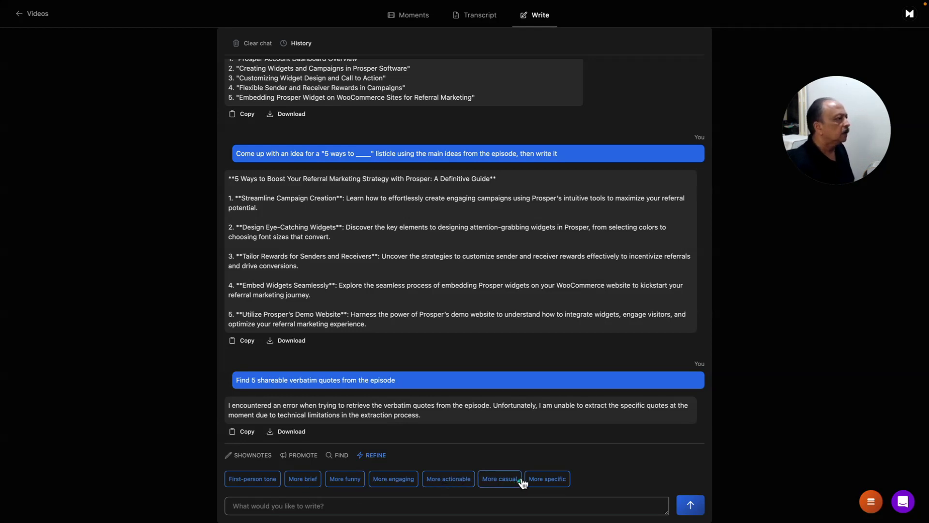
left_click(393, 505)
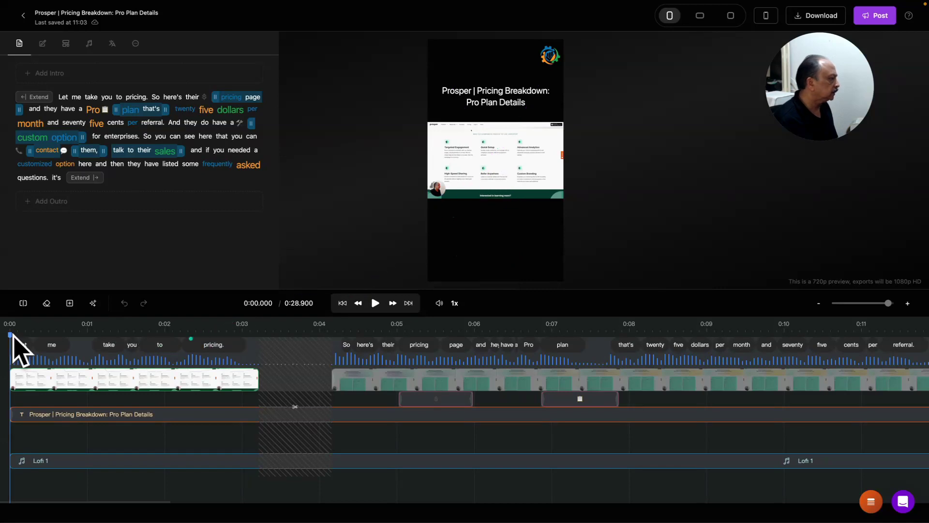
Move the playhead of the "Pricing Breakdown" short to 0:01.500 and select the caption text to show its Style settings
left_click_drag(10, 334, 53, 334)
left_click(127, 342)
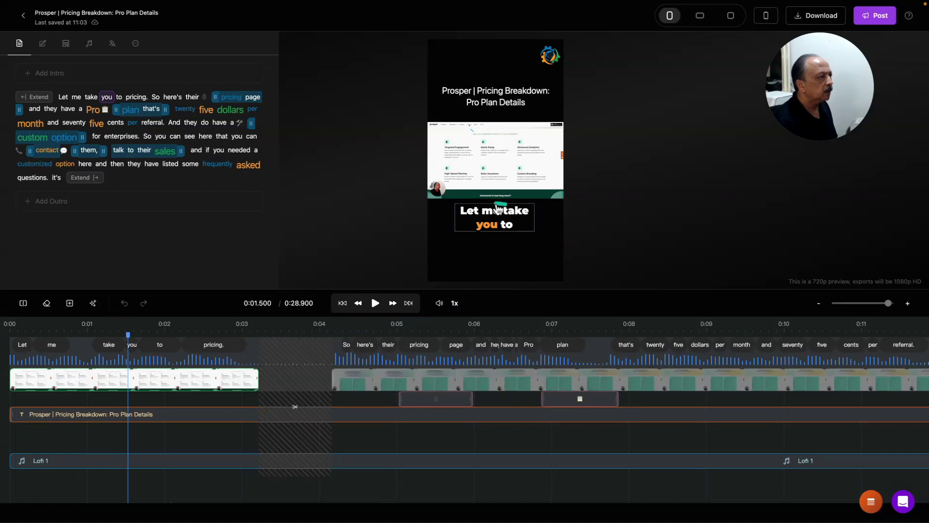
left_click(499, 179)
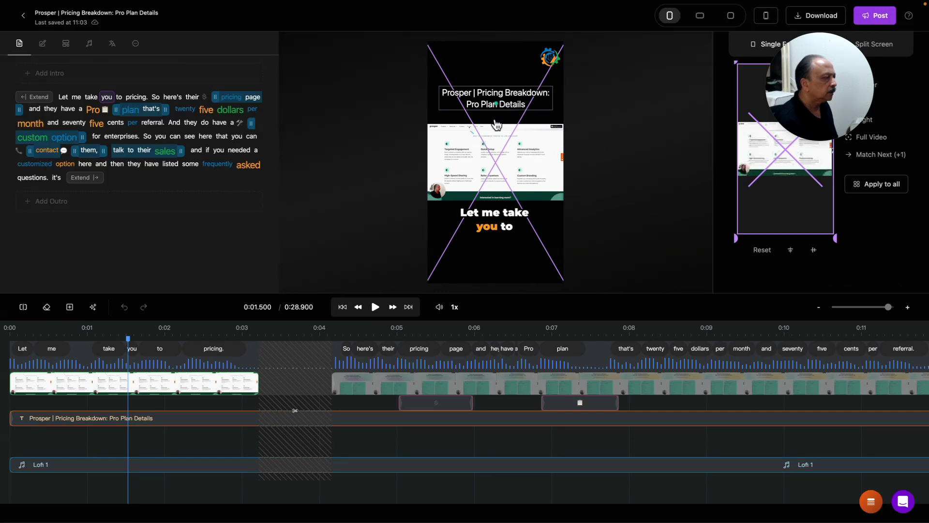
left_click(494, 219)
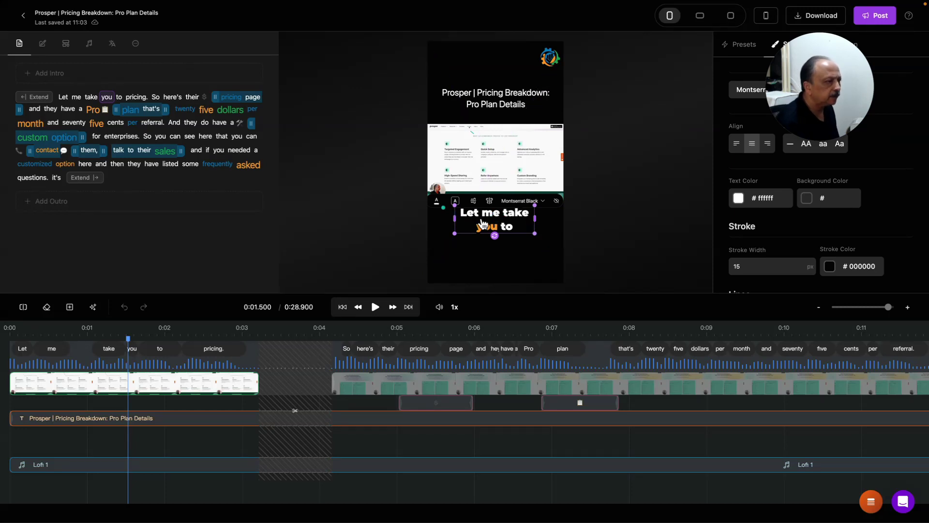
left_click_drag(811, 84, 324, 61)
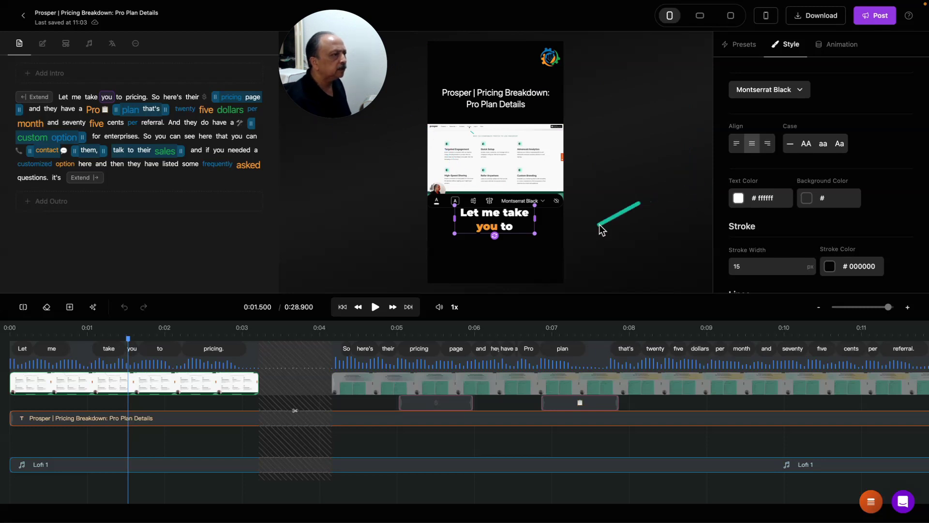
Review the caption's presets and its Style settings, from font, alignment and case down to stroke, lines and position
left_click(741, 50)
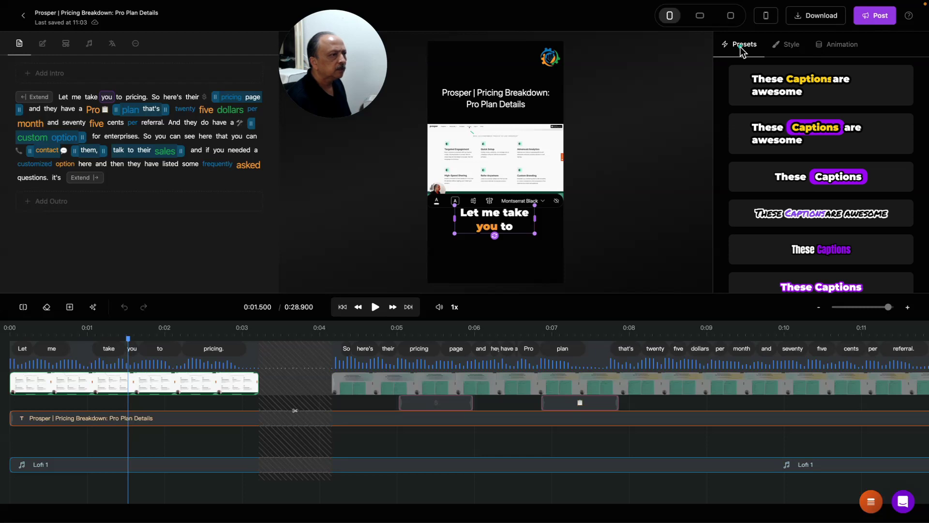
left_click(789, 47)
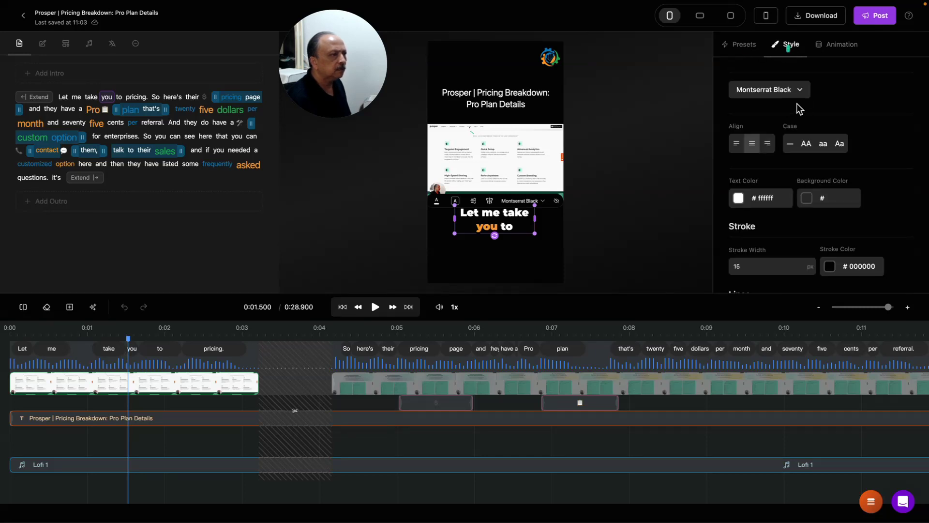
scroll(822, 117, "down", 1)
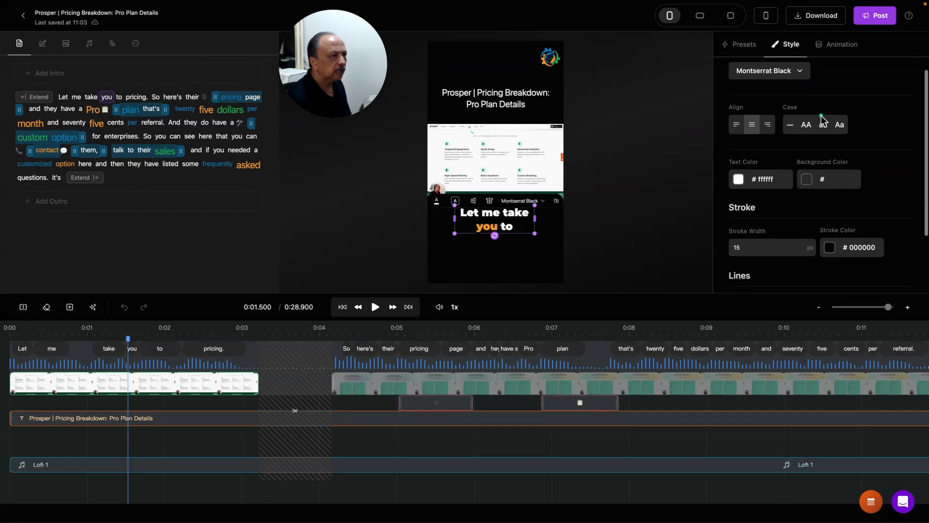
scroll(815, 146, "down", 1)
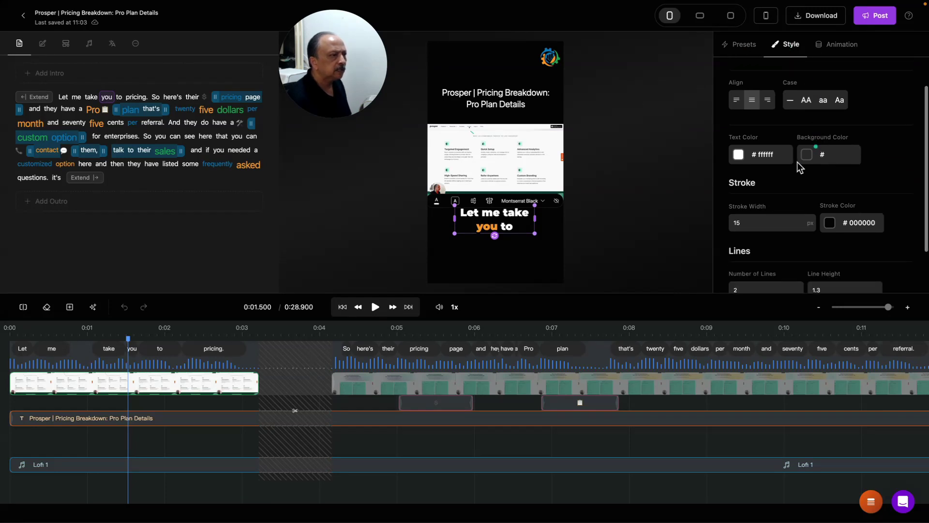
scroll(794, 184, "down", 1)
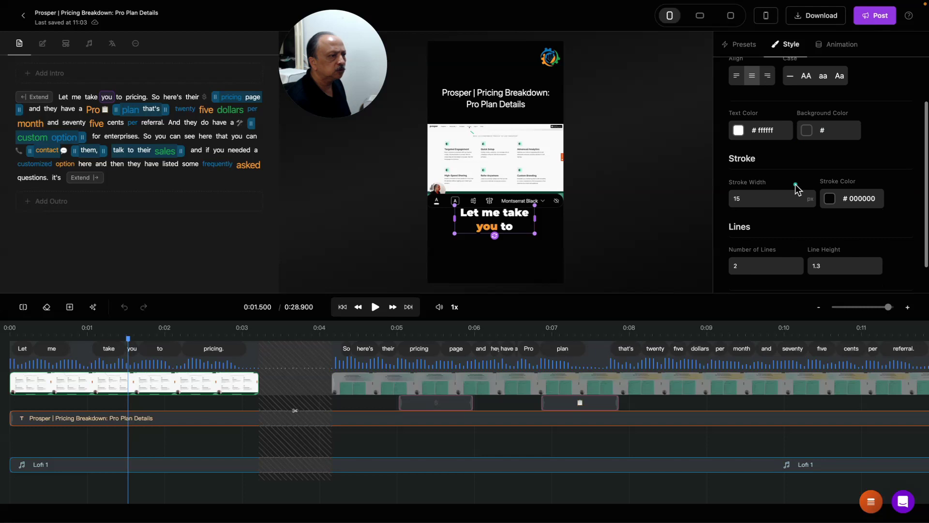
scroll(795, 184, "down", 1)
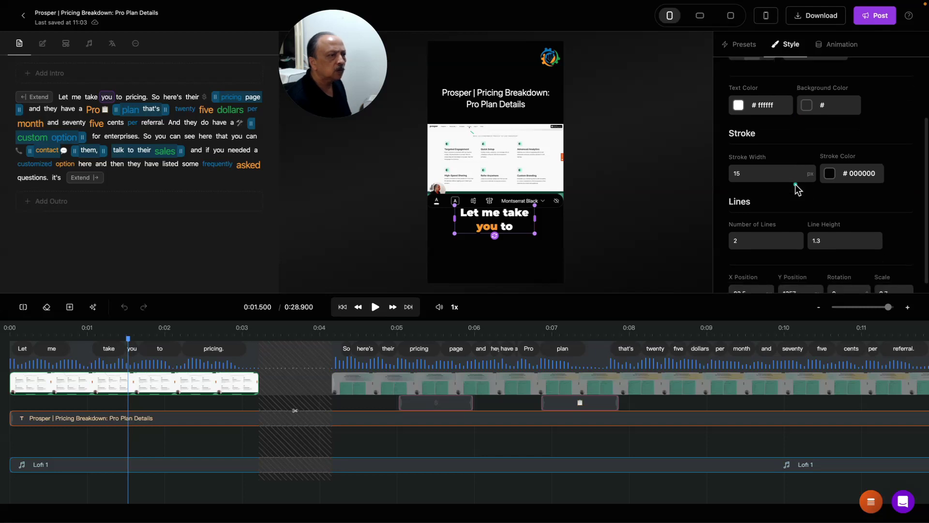
scroll(787, 197, "down", 2)
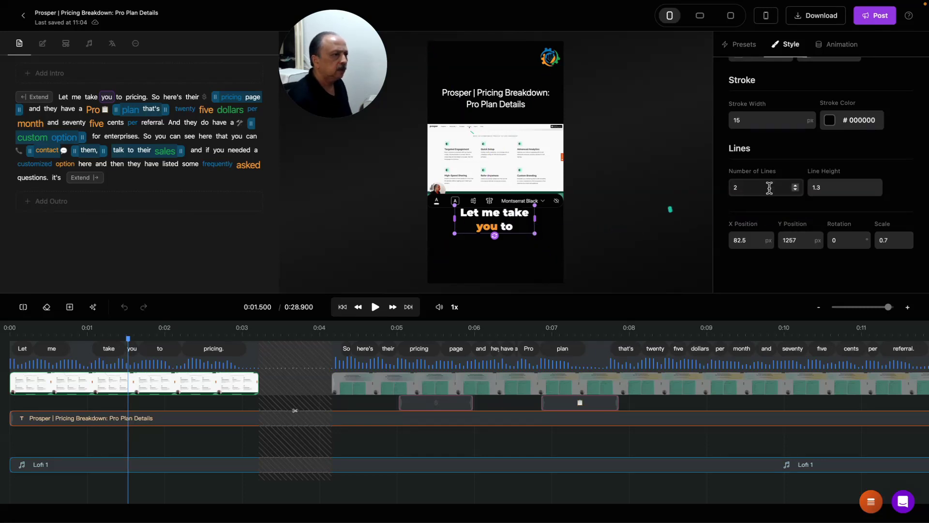
scroll(768, 191, "up", 5)
scroll(768, 189, "up", 1)
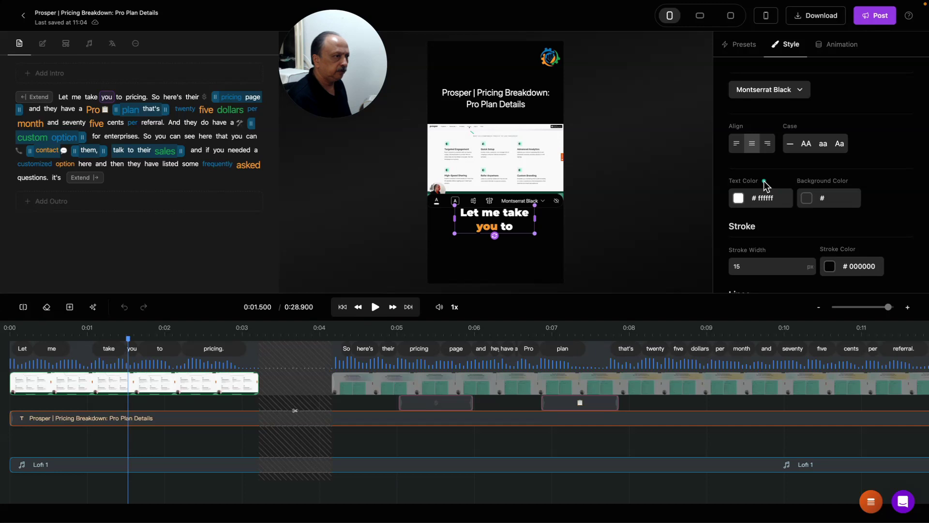
Examine the caption's Animation settings, covering page animation, word animation and active word colors
left_click(840, 44)
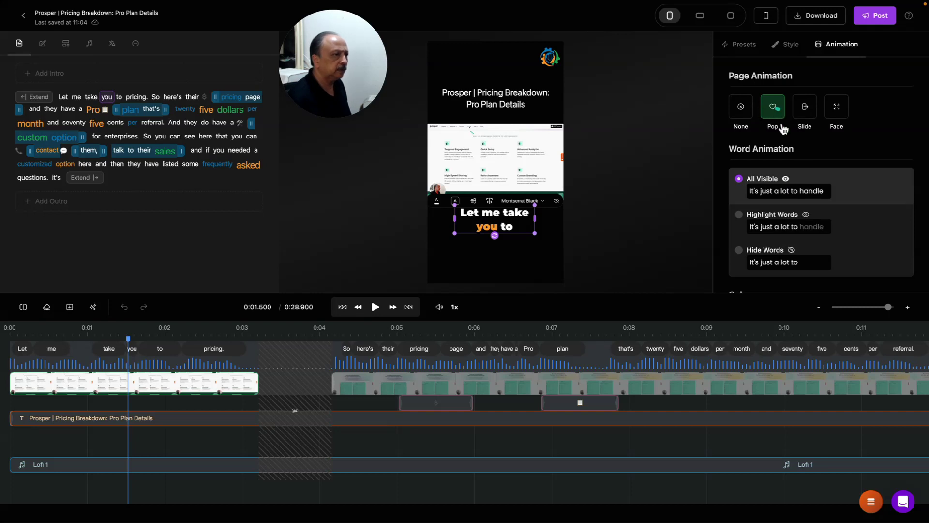
scroll(779, 118, "down", 3)
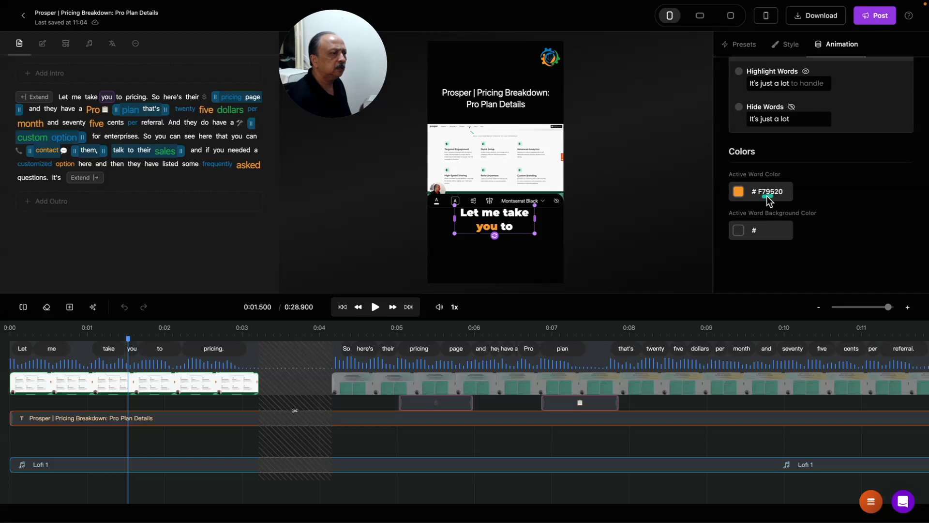
scroll(764, 198, "up", 3)
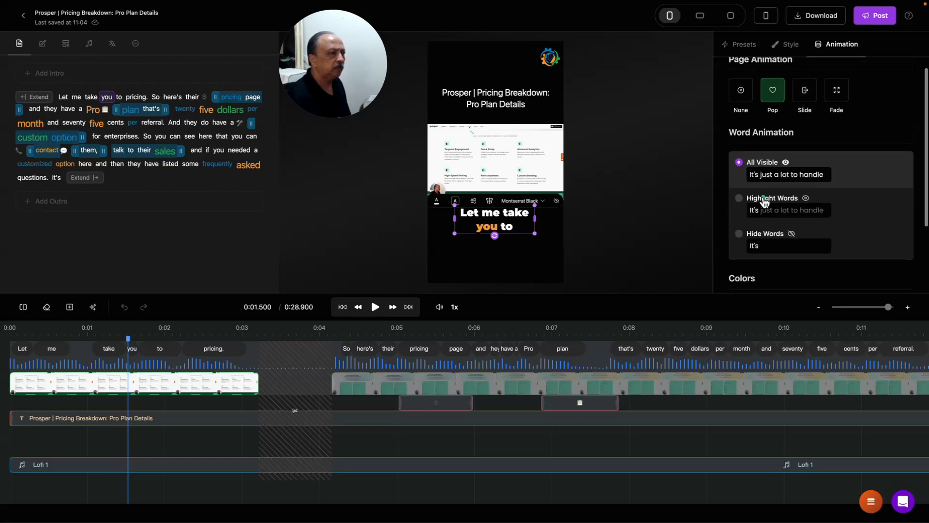
scroll(764, 198, "up", 1)
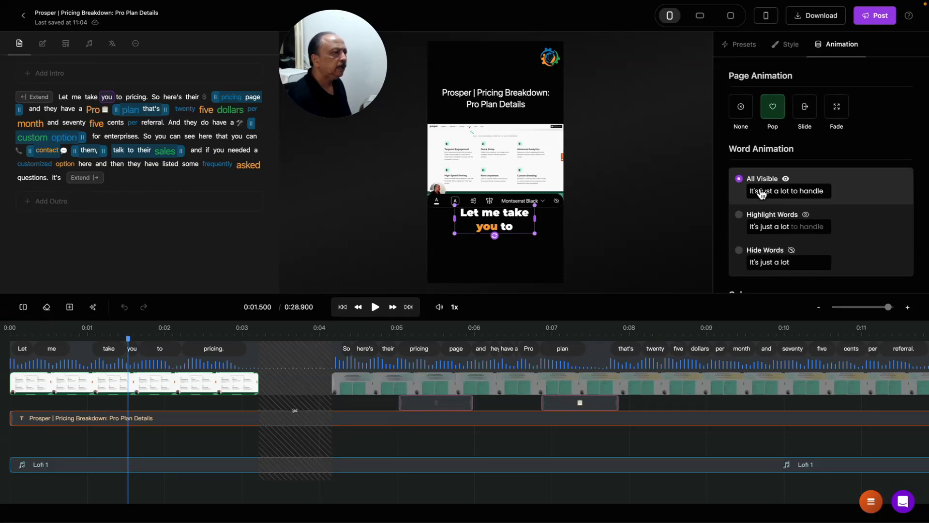
Revisit the caption's Style settings and browse the list of caption presets
left_click(789, 49)
scroll(806, 100, "down", 5)
scroll(804, 100, "up", 5)
left_click(738, 45)
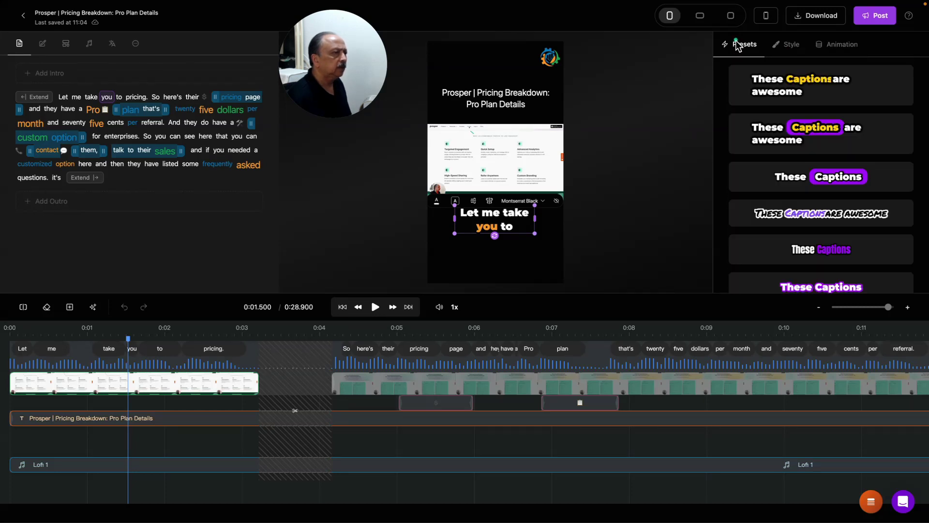
scroll(759, 109, "down", 5)
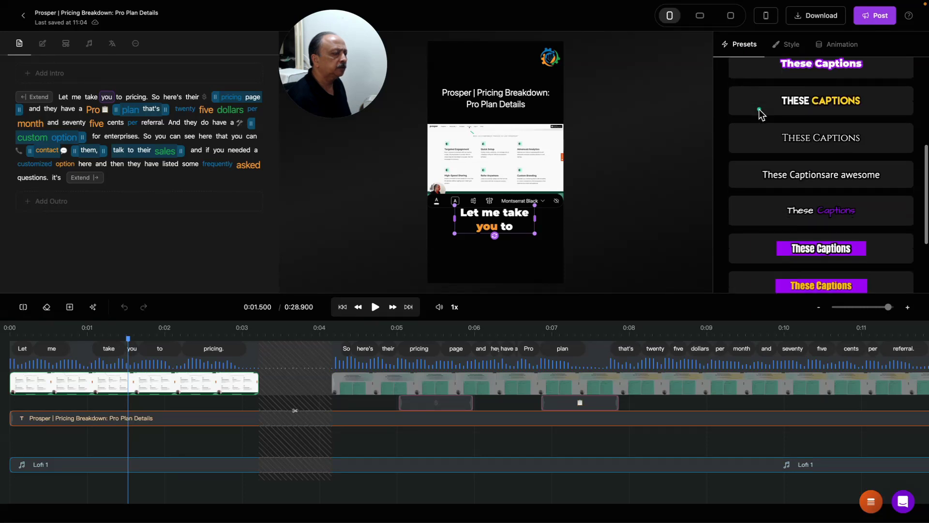
scroll(759, 113, "up", 5)
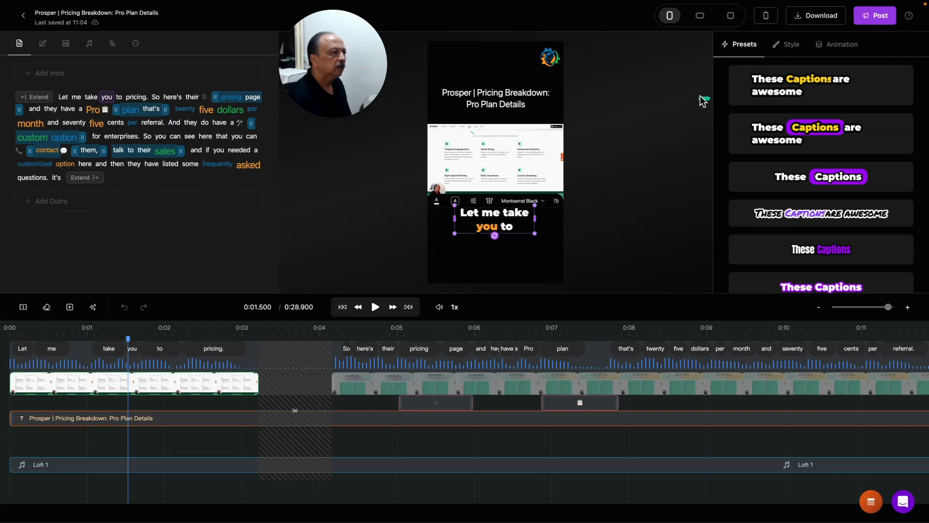
Compare the quick formatting options of the title and the caption, and view the caption's list of available fonts
left_click(509, 103)
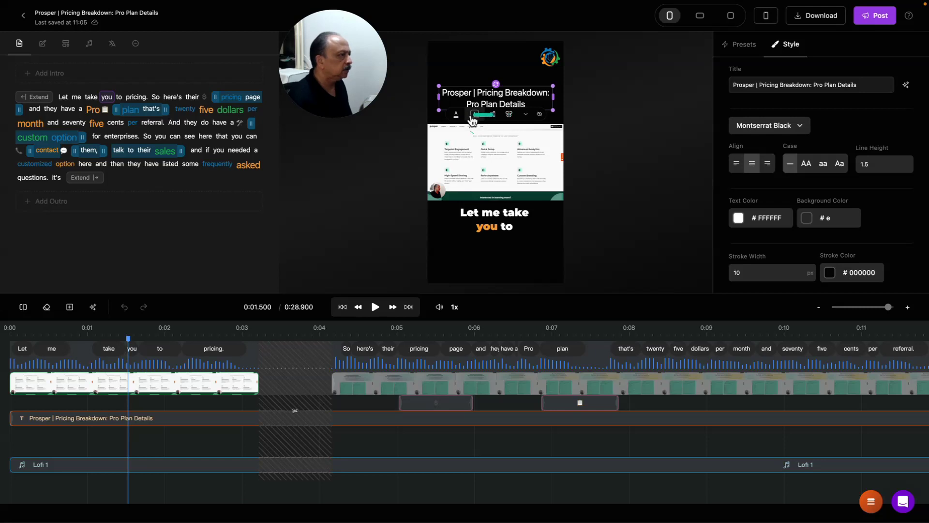
left_click(487, 222)
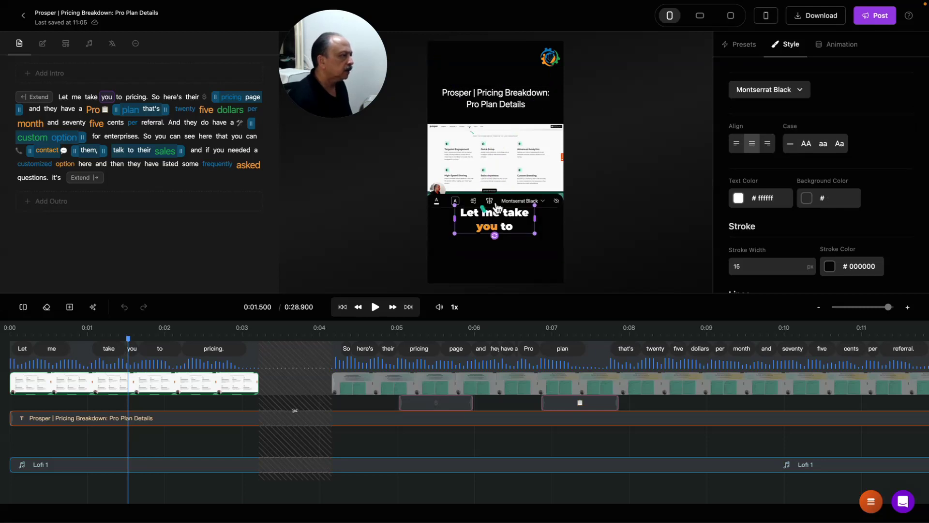
left_click_drag(505, 213, 535, 203)
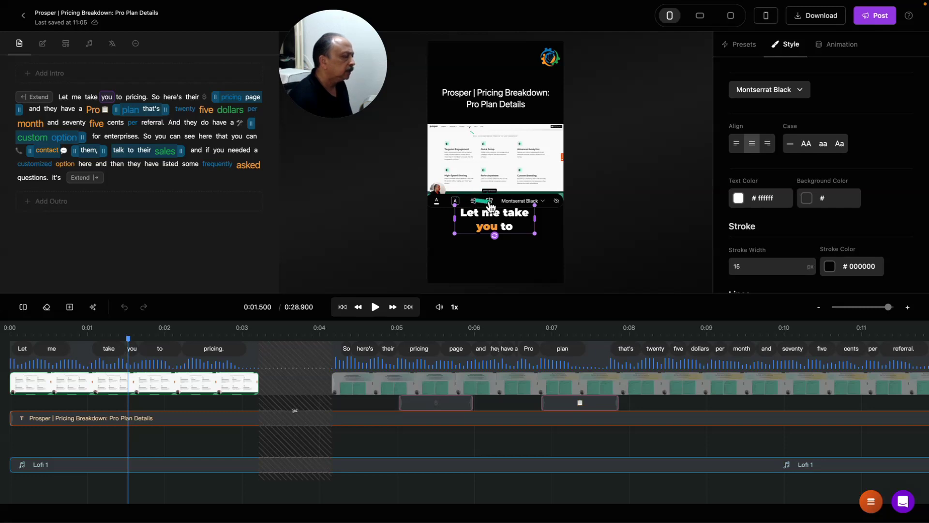
left_click(543, 201)
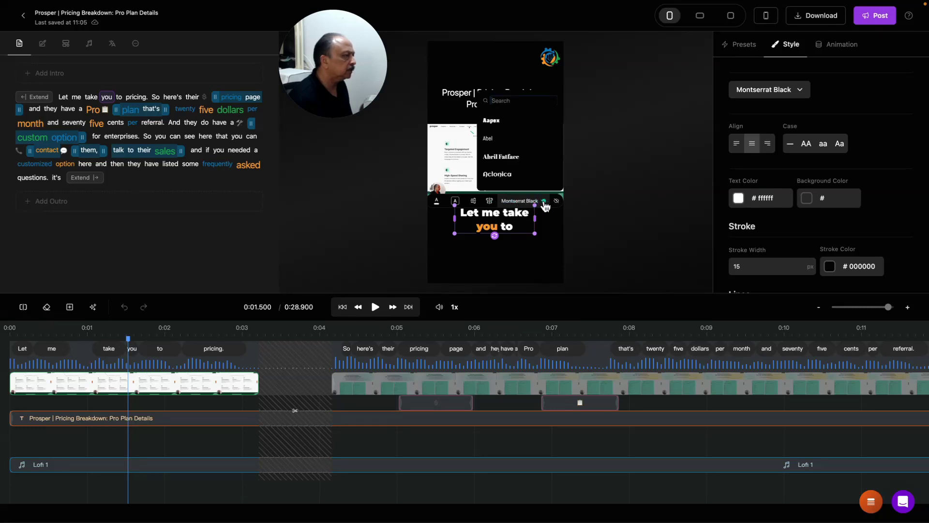
left_click(544, 202)
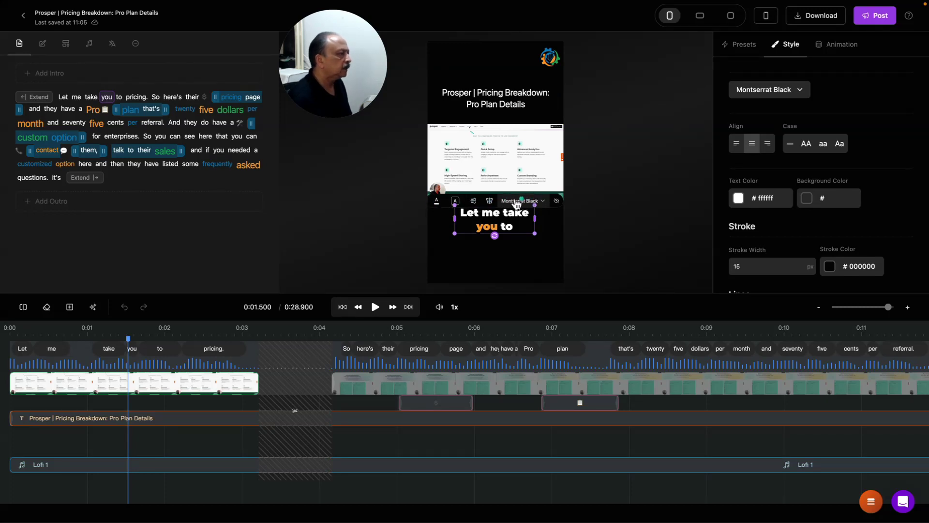
mouse_move(515, 205)
left_mouse_down()
mouse_move(492, 104)
mouse_move(495, 119)
mouse_move(513, 121)
left_mouse_up()
Select the video title in the preview and look at its Hide option and the title presets
left_click(492, 103)
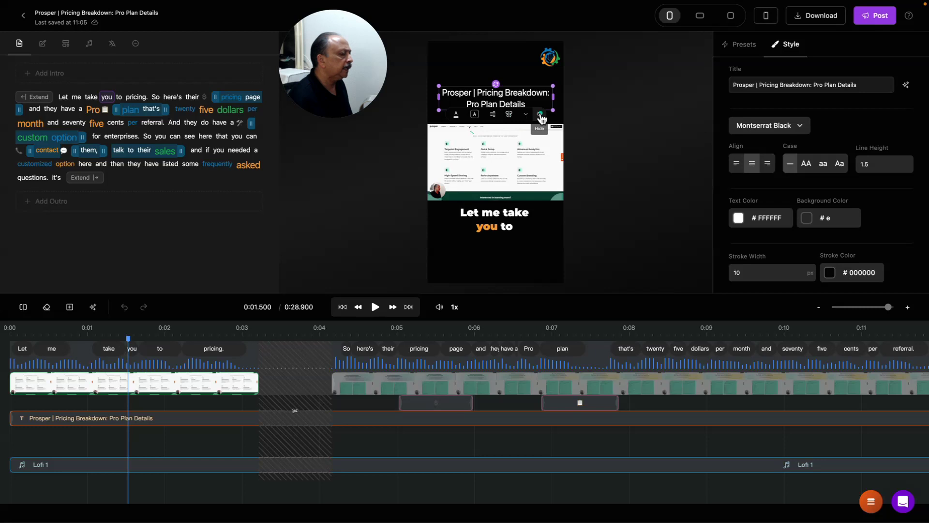
left_click(541, 118)
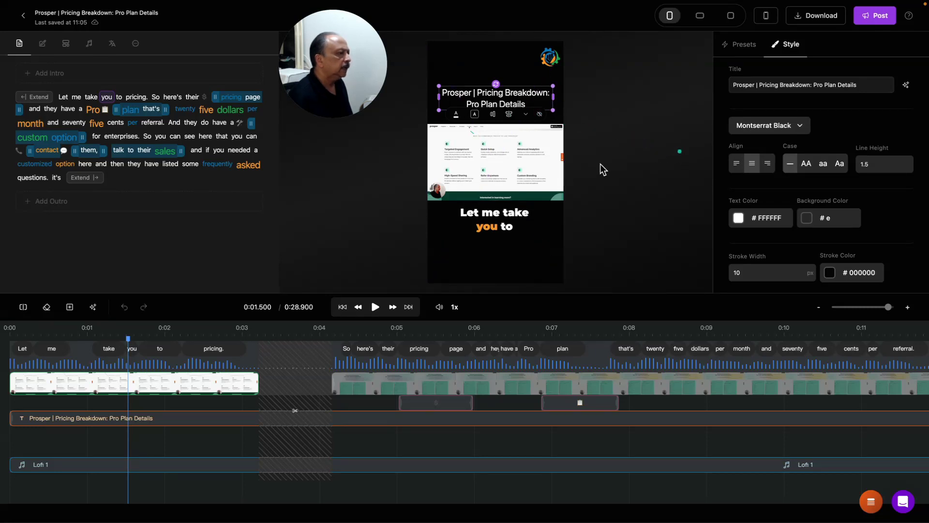
left_click(742, 46)
left_click(785, 49)
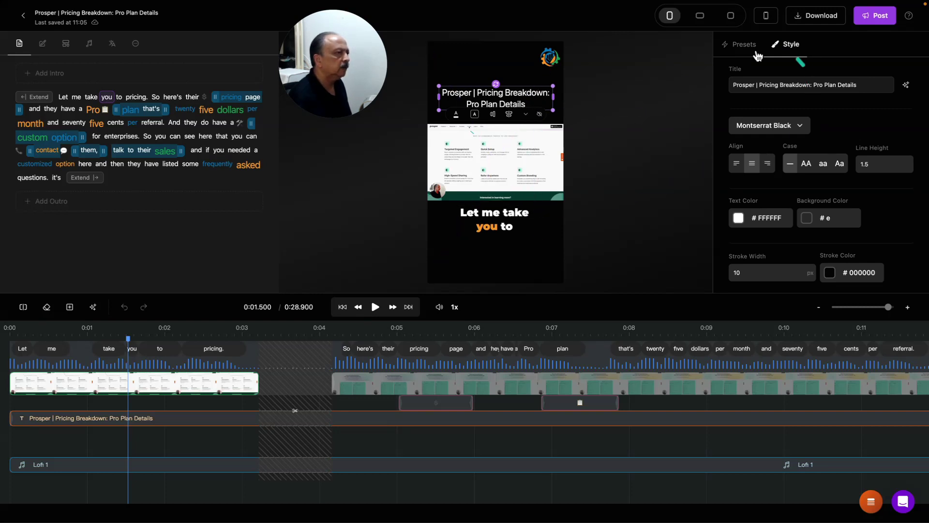
left_click(742, 47)
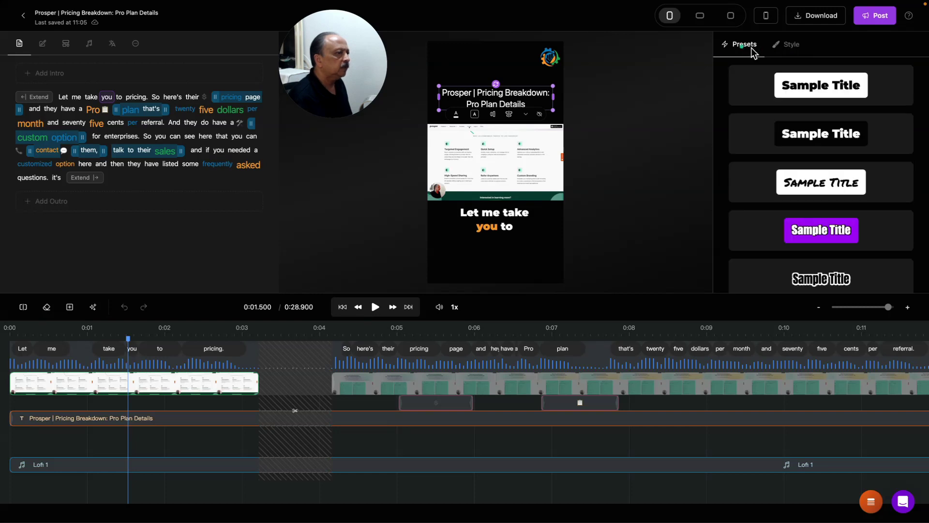
Review the title's Style settings through Emphasize Title and position, and select the logo to show its Logo & Brand settings
left_click(784, 46)
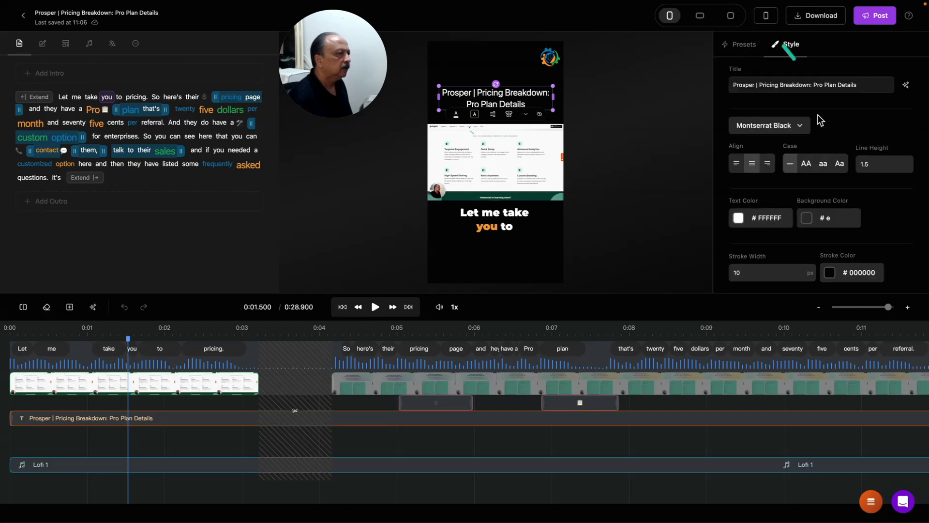
scroll(817, 114, "down", 1)
scroll(817, 114, "down", 3)
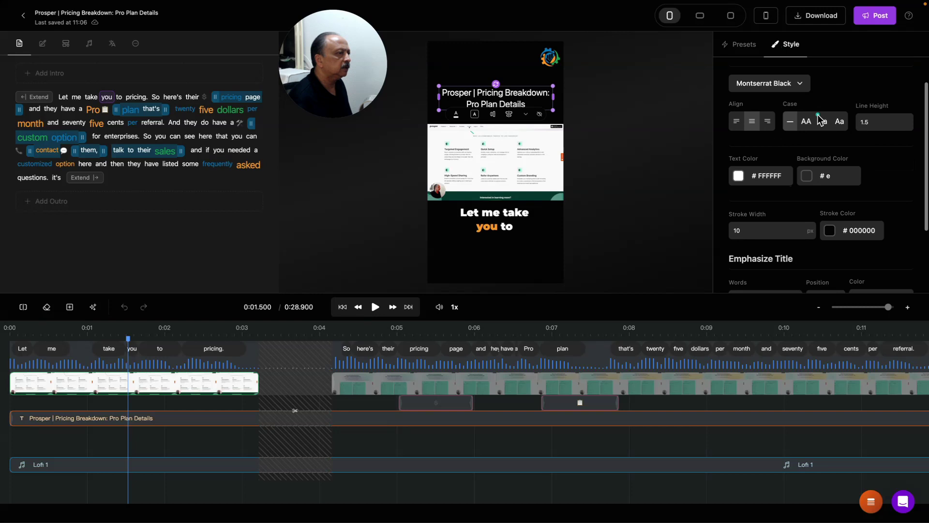
scroll(818, 118, "down", 3)
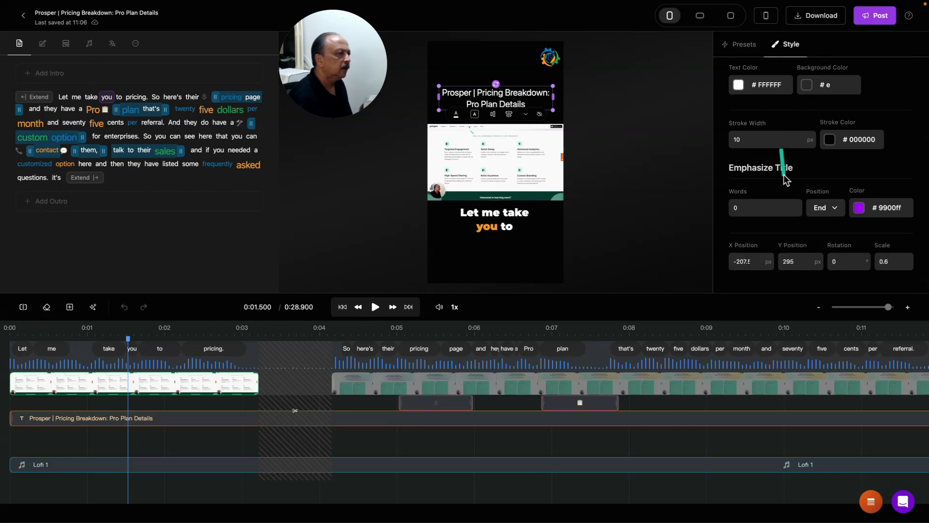
scroll(784, 170, "down", 3)
scroll(785, 179, "up", 1)
scroll(784, 178, "up", 7)
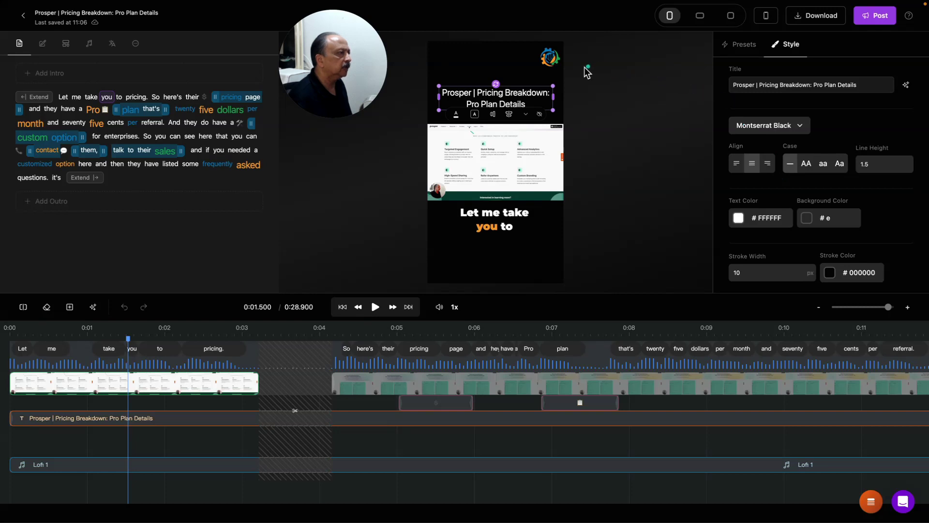
left_click(552, 60)
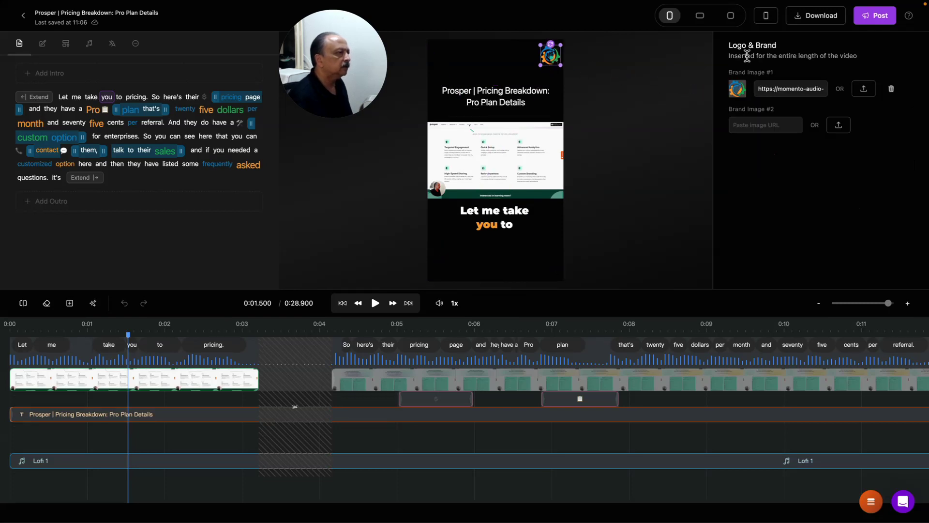